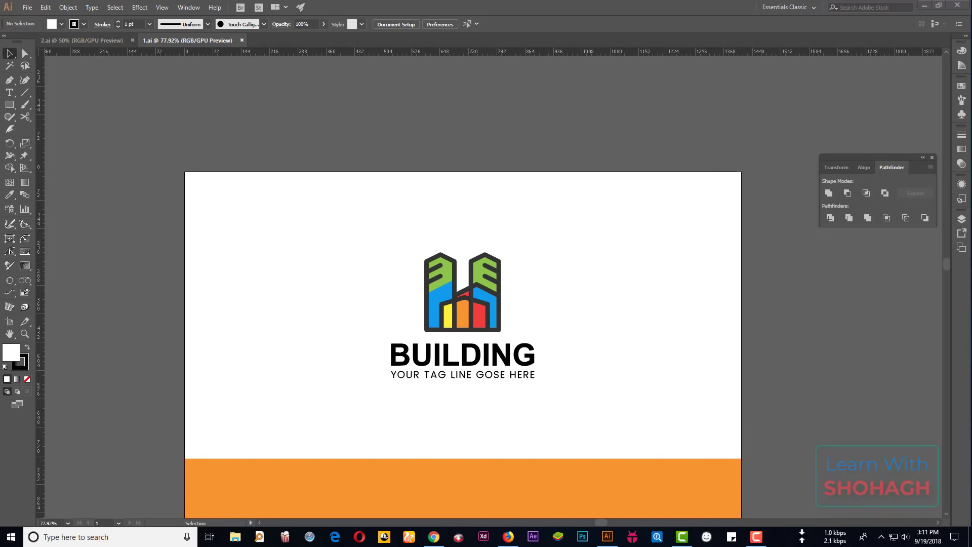
- Switch to the 2.ai document
{"action": "key", "text": "ctrl+plus"}
{"action": "key", "text": "ctrl+plus"}
{"action": "key", "text": "ctrl+plus"}
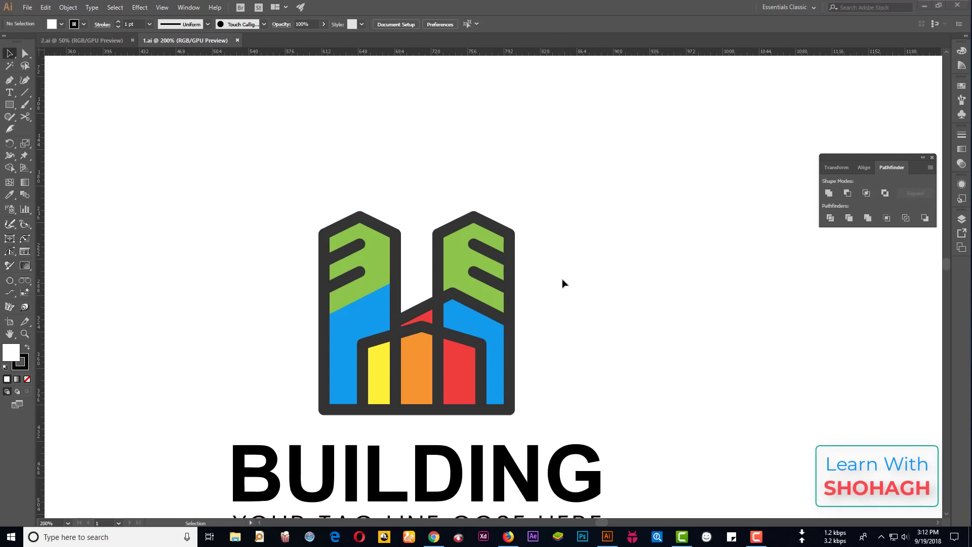
{"action": "left_click", "coordinate": [82, 40]}
{"action": "scroll", "coordinate": [500, 219], "scroll_direction": "down", "scroll_amount": 2}
{"action": "scroll", "coordinate": [365, 225], "scroll_direction": "up", "scroll_amount": 1}
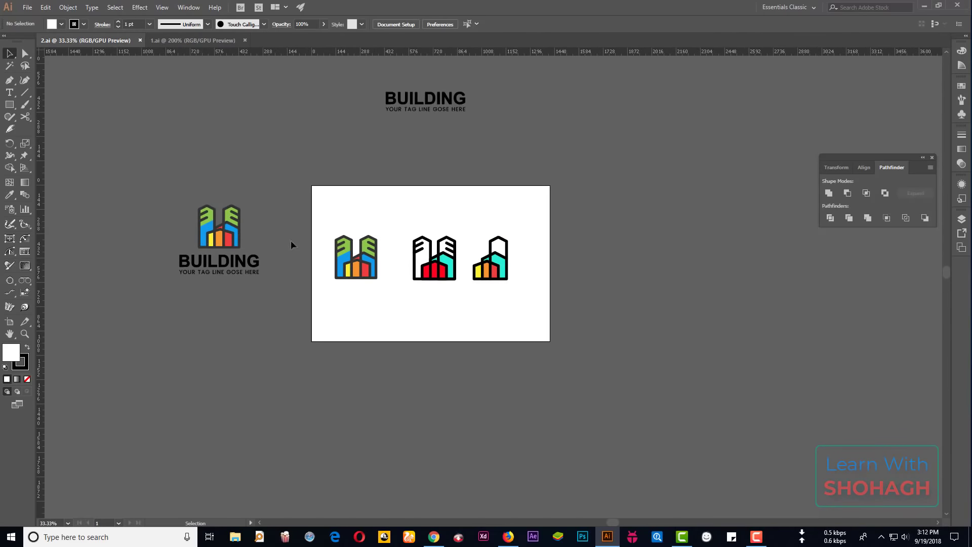
{"action": "scroll", "coordinate": [363, 218], "scroll_direction": "up", "scroll_amount": 2}
{"action": "scroll", "coordinate": [430, 215], "scroll_direction": "up", "scroll_amount": 2}
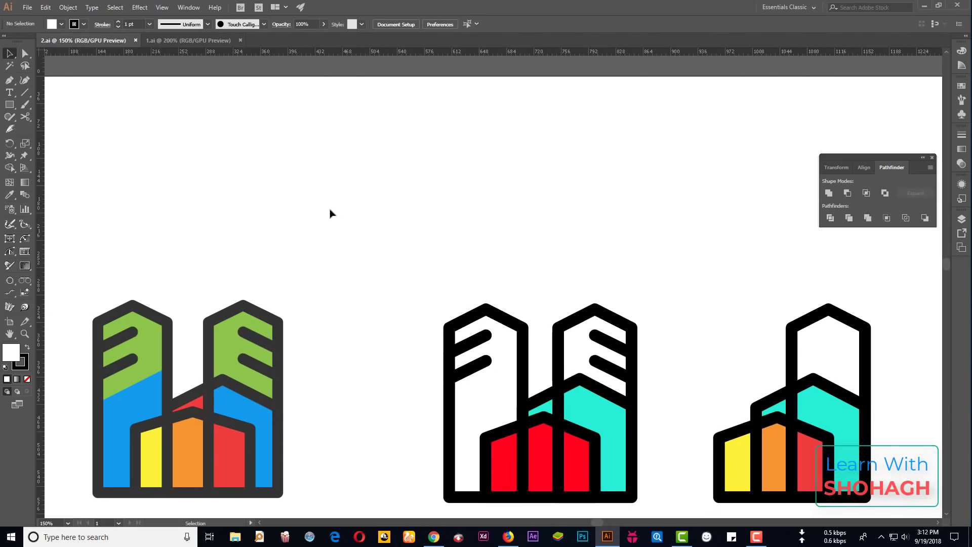
{"action": "scroll", "coordinate": [359, 213], "scroll_direction": "down", "scroll_amount": 2}
- Move both black-outlined building logos off the artboard to the right
{"action": "left_click_drag", "start_coordinate": [428, 218], "coordinate": [659, 375]}
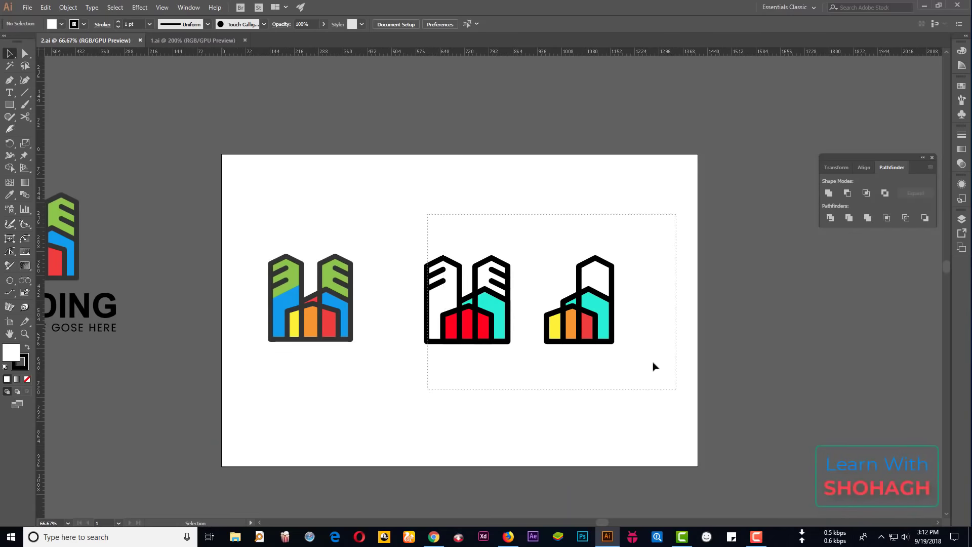
{"action": "left_click_drag", "start_coordinate": [581, 321], "coordinate": [906, 318]}
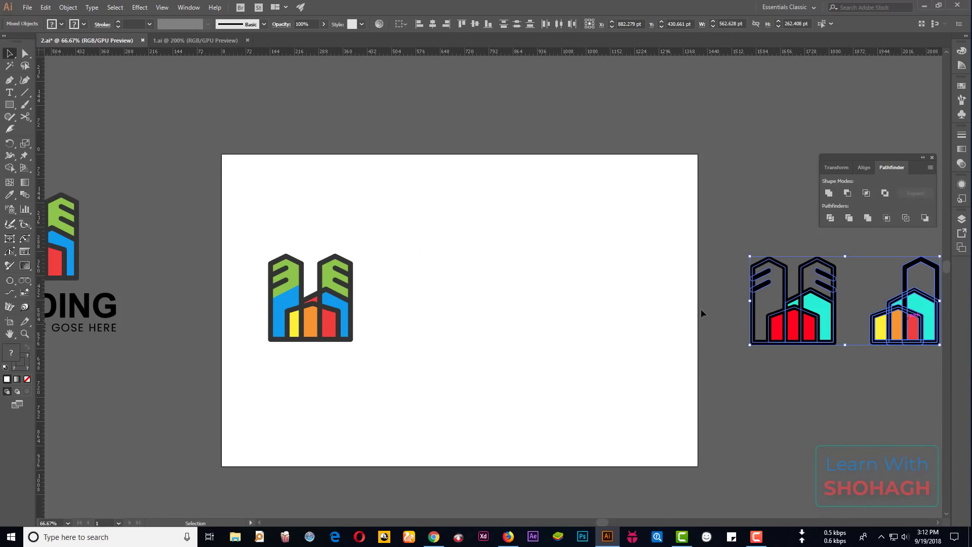
{"action": "left_click", "coordinate": [510, 302]}
{"action": "scroll", "coordinate": [510, 302], "scroll_direction": "up", "scroll_amount": 1}
{"action": "scroll", "coordinate": [436, 308], "scroll_direction": "down", "scroll_amount": 1}
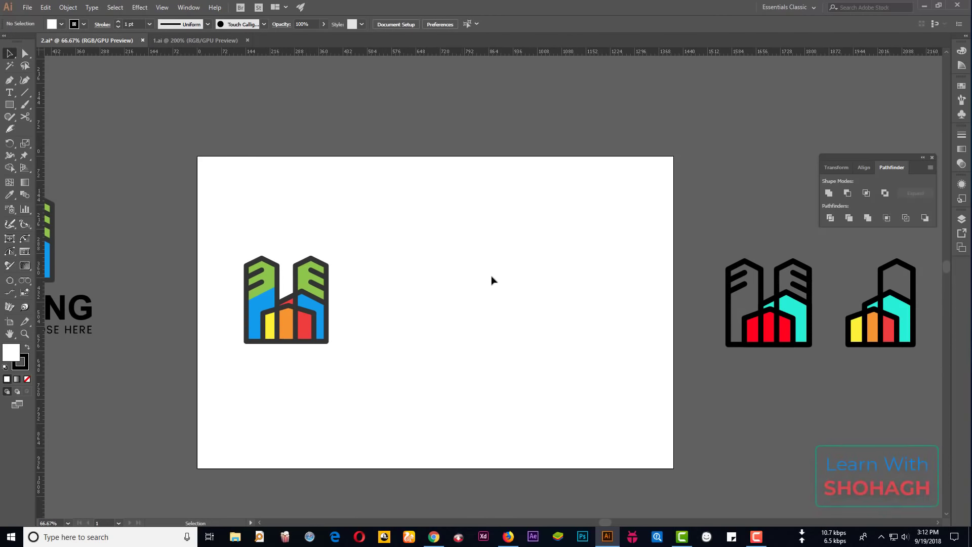
{"action": "scroll", "coordinate": [493, 281], "scroll_direction": "up", "scroll_amount": 1}
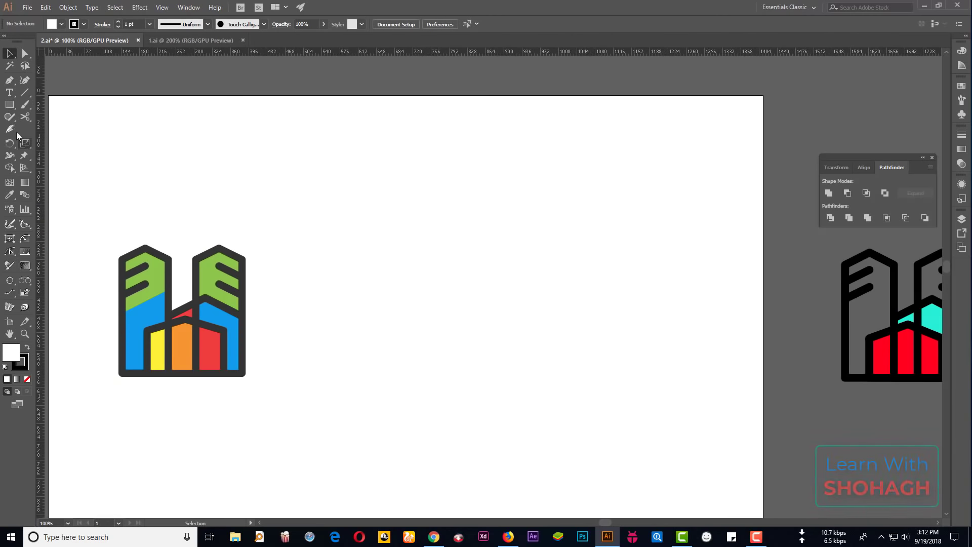
{"action": "right_click", "coordinate": [8, 104]}
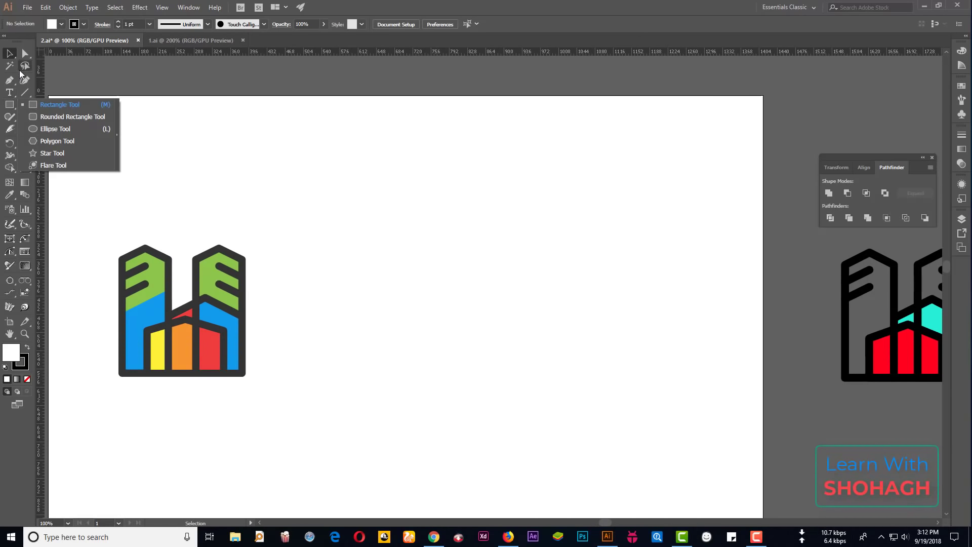
- Draw a tall rectangle beside the logo, its top starting on the guide
{"action": "left_click", "coordinate": [11, 105]}
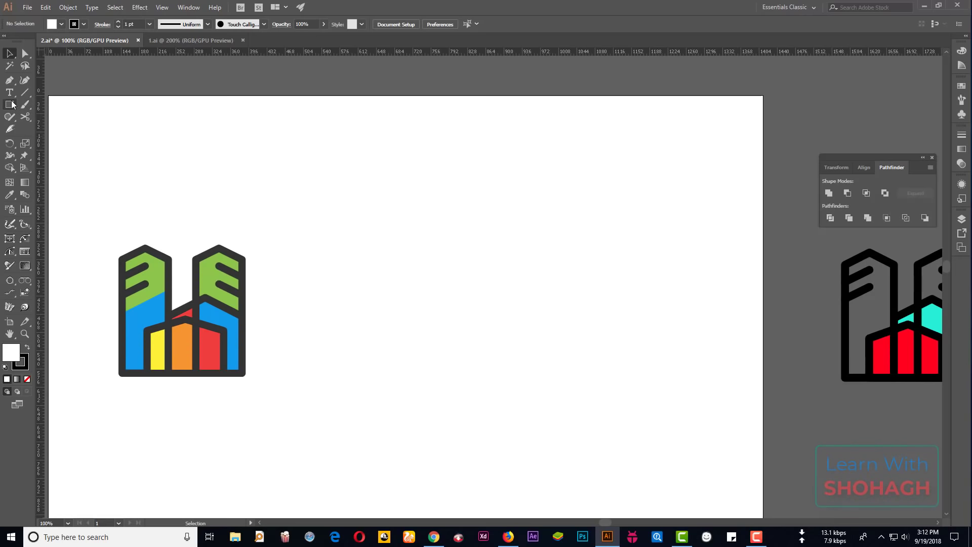
{"action": "key", "text": "ctrl+z"}
{"action": "left_click_drag", "start_coordinate": [12, 105], "coordinate": [57, 111]}
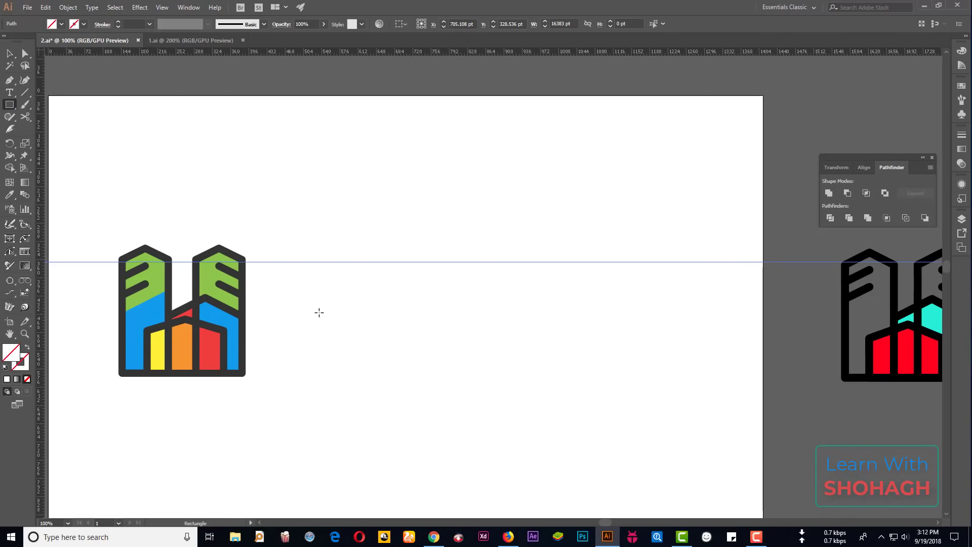
{"action": "mouse_move", "coordinate": [306, 262]}
{"action": "left_mouse_down"}
{"action": "mouse_move", "coordinate": [340, 383]}
{"action": "mouse_move", "coordinate": [354, 375]}
{"action": "left_mouse_up"}
{"action": "scroll", "coordinate": [247, 297], "scroll_direction": "up", "scroll_amount": 2}
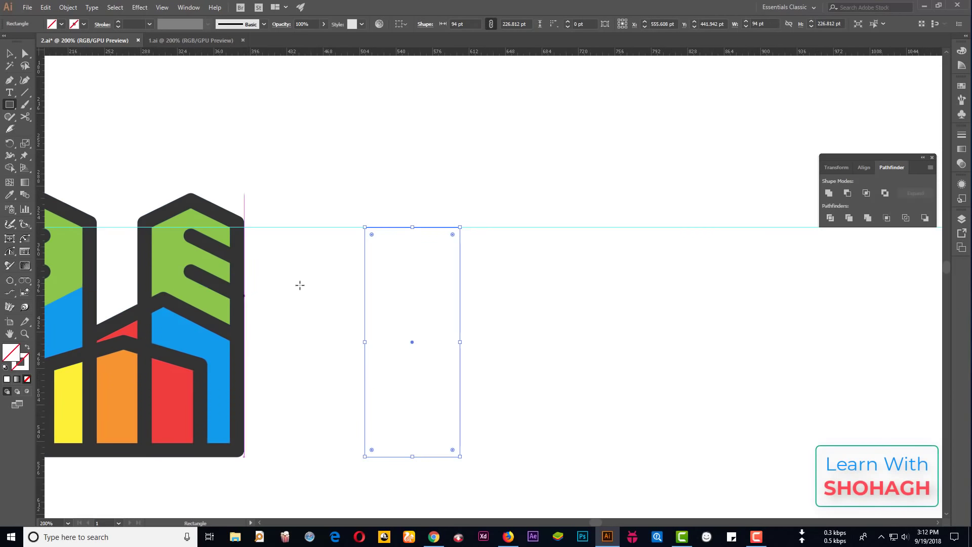
- Give the rectangle a #212121 outline with a 15 pt stroke weight
{"action": "double_click", "coordinate": [20, 361]}
{"action": "left_click", "coordinate": [592, 203]}
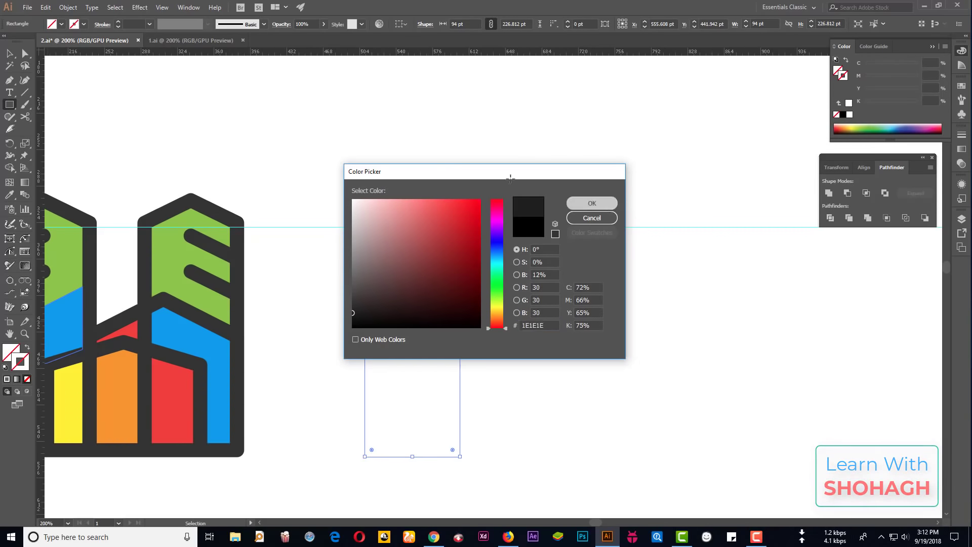
{"action": "double_click", "coordinate": [141, 24]}
{"action": "type", "text": "8"}
{"action": "key", "text": "Return"}
{"action": "key", "text": "Up"}
{"action": "key", "text": "Up"}
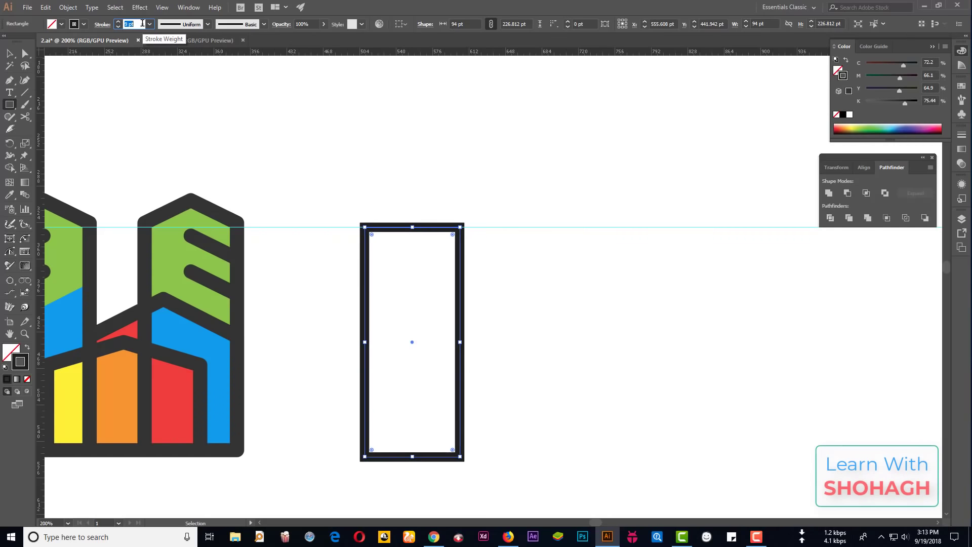
{"action": "key", "text": "Up"}
{"action": "key", "text": "Up"}
{"action": "key", "text": "Up"}
{"action": "key", "text": "Up"}
{"action": "key", "text": "Up"}
- Deselect, inspect, and reselect the rectangle's outline path
{"action": "left_click", "coordinate": [9, 53]}
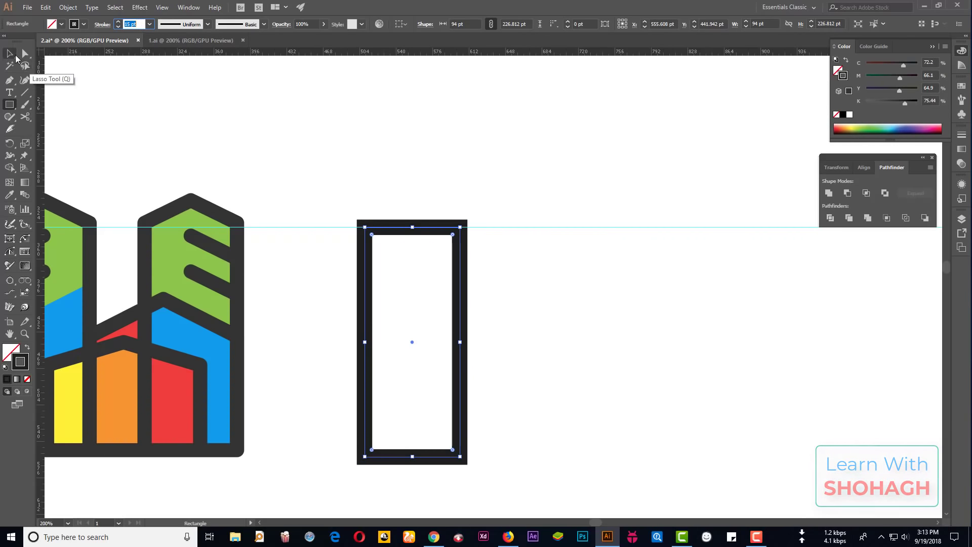
{"action": "left_click", "coordinate": [497, 175]}
{"action": "scroll", "coordinate": [466, 216], "scroll_direction": "down", "scroll_amount": 1}
{"action": "scroll", "coordinate": [466, 217], "scroll_direction": "down", "scroll_amount": 3}
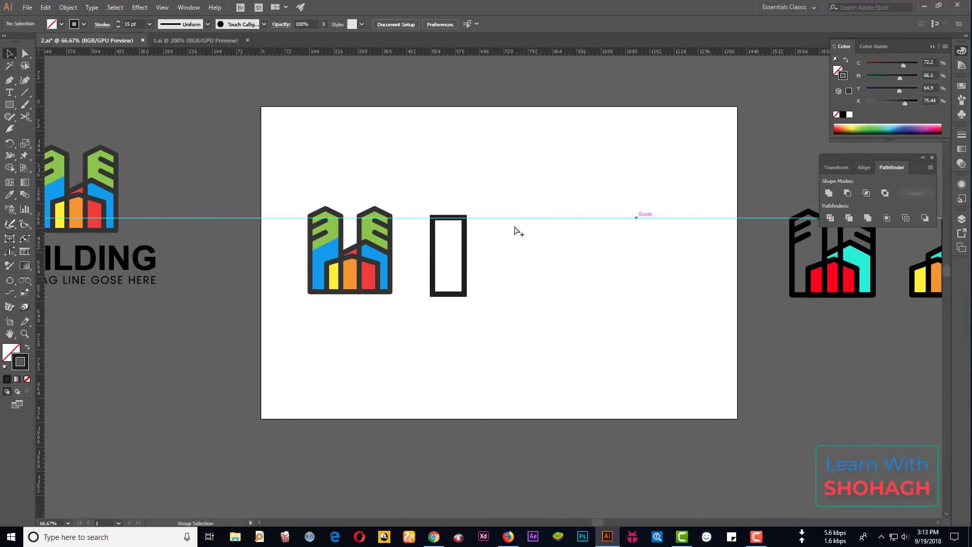
{"action": "scroll", "coordinate": [494, 231], "scroll_direction": "up", "scroll_amount": 3}
{"action": "left_click", "coordinate": [353, 195]}
{"action": "scroll", "coordinate": [353, 195], "scroll_direction": "up", "scroll_amount": 3}
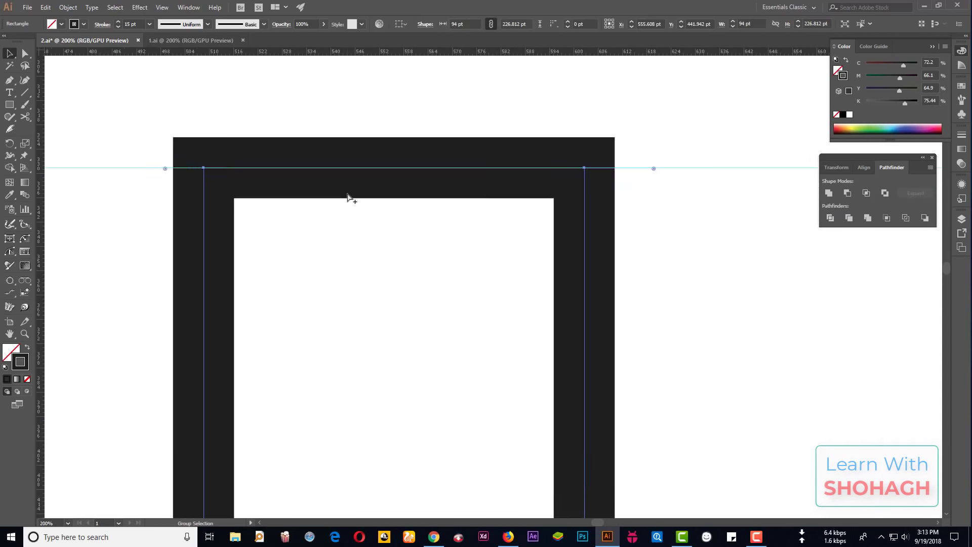
{"action": "scroll", "coordinate": [375, 187], "scroll_direction": "up", "scroll_amount": 2}
{"action": "scroll", "coordinate": [410, 175], "scroll_direction": "up", "scroll_amount": 2}
{"action": "scroll", "coordinate": [405, 182], "scroll_direction": "down", "scroll_amount": 5}
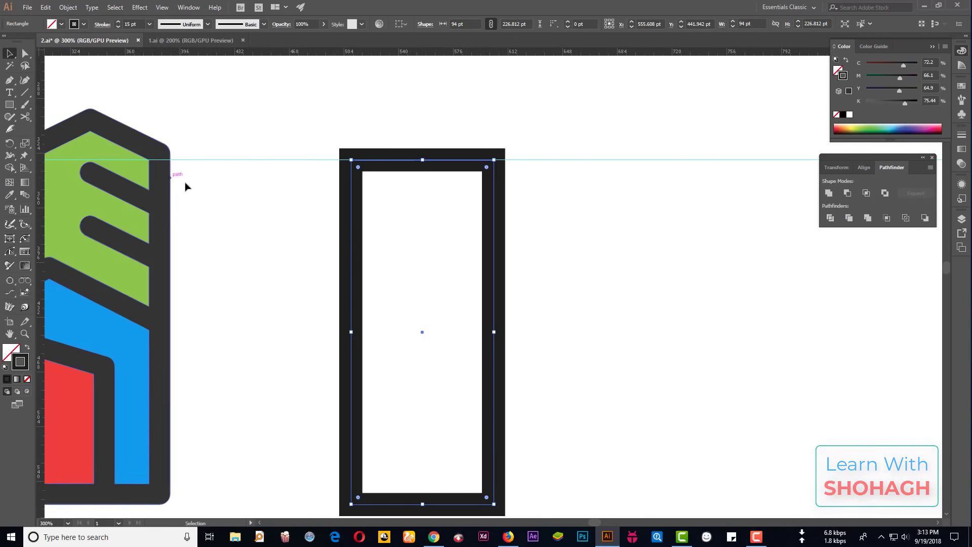
{"action": "scroll", "coordinate": [372, 303], "scroll_direction": "down", "scroll_amount": 1}
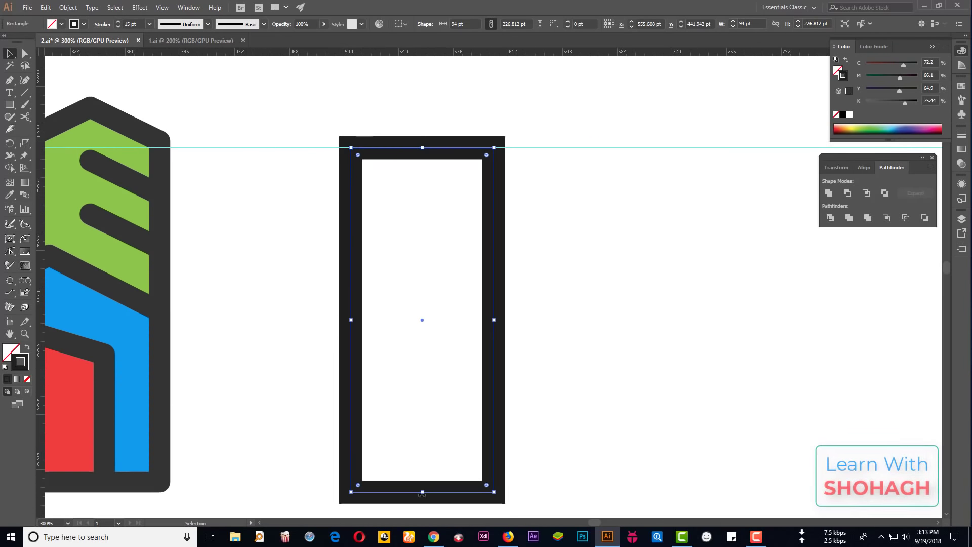
{"action": "left_click_drag", "start_coordinate": [421, 493], "coordinate": [425, 491]}
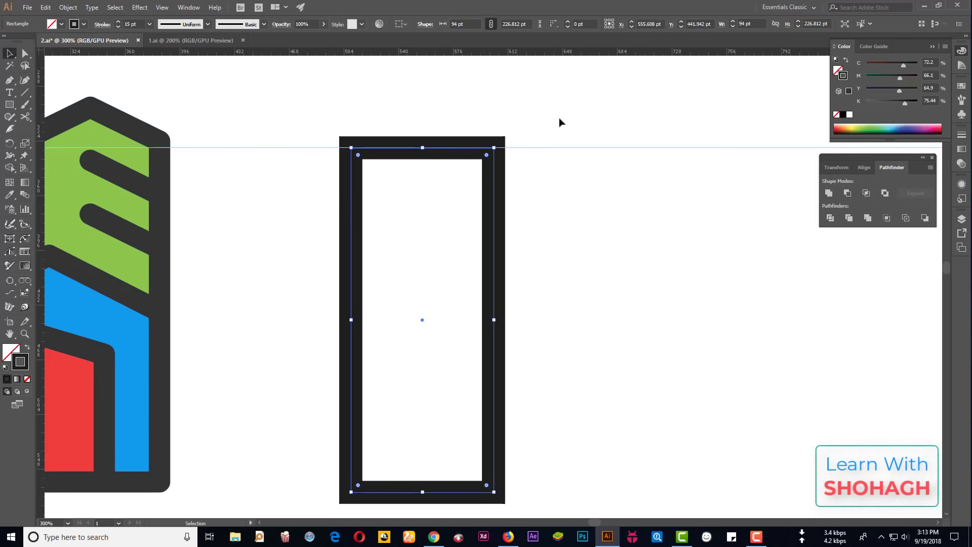
{"action": "left_click_drag", "start_coordinate": [546, 134], "coordinate": [569, 181]}
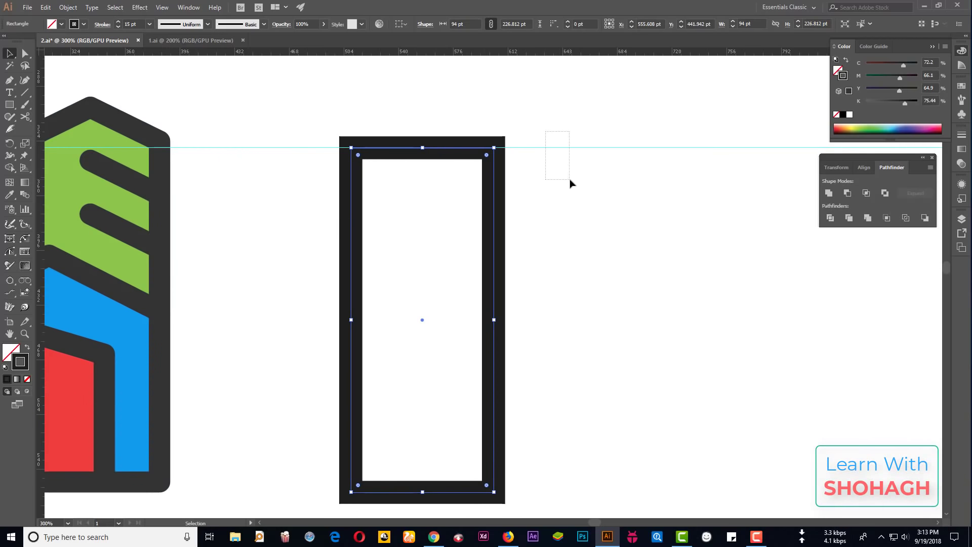
{"action": "left_click", "coordinate": [426, 151]}
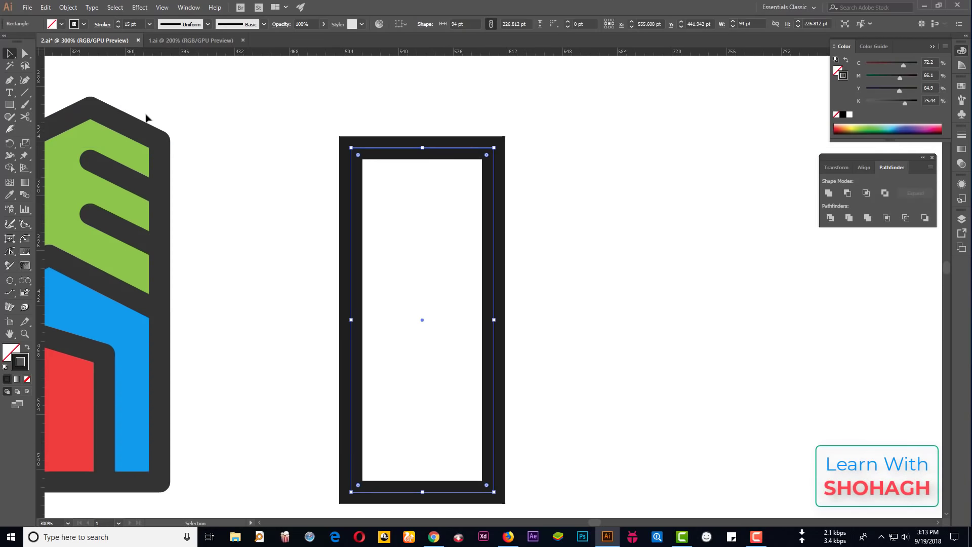
{"action": "left_click", "coordinate": [13, 82]}
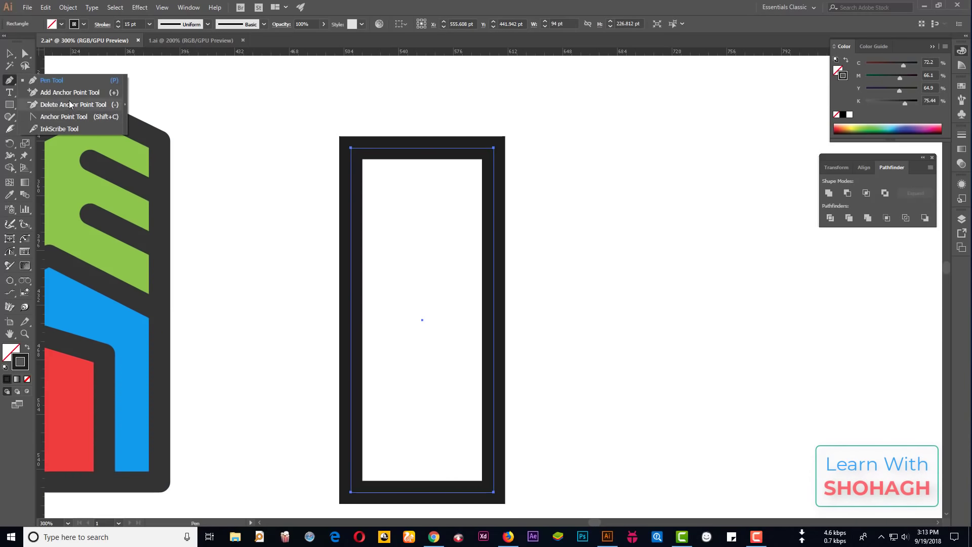
- Turn the vertical centre line into a guide and reselect the rectangle
{"action": "left_click_drag", "start_coordinate": [14, 83], "coordinate": [101, 104]}
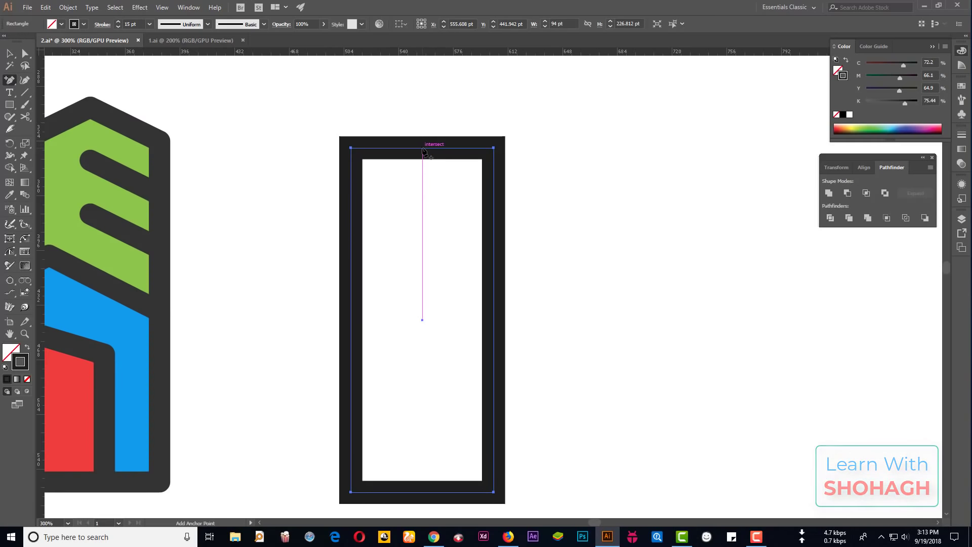
{"action": "left_click", "coordinate": [10, 54]}
{"action": "key", "text": "ctrl+equal"}
{"action": "key", "text": "ctrl+equal"}
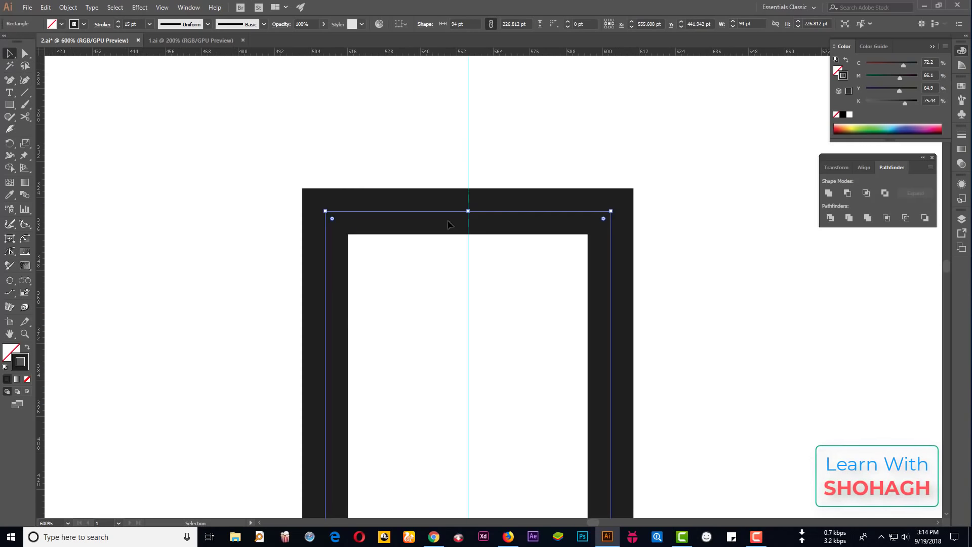
{"action": "left_click", "coordinate": [434, 167]}
{"action": "key", "text": "ctrl+equal"}
{"action": "key", "text": "ctrl+equal"}
{"action": "left_click_drag", "start_coordinate": [450, 152], "coordinate": [545, 322]}
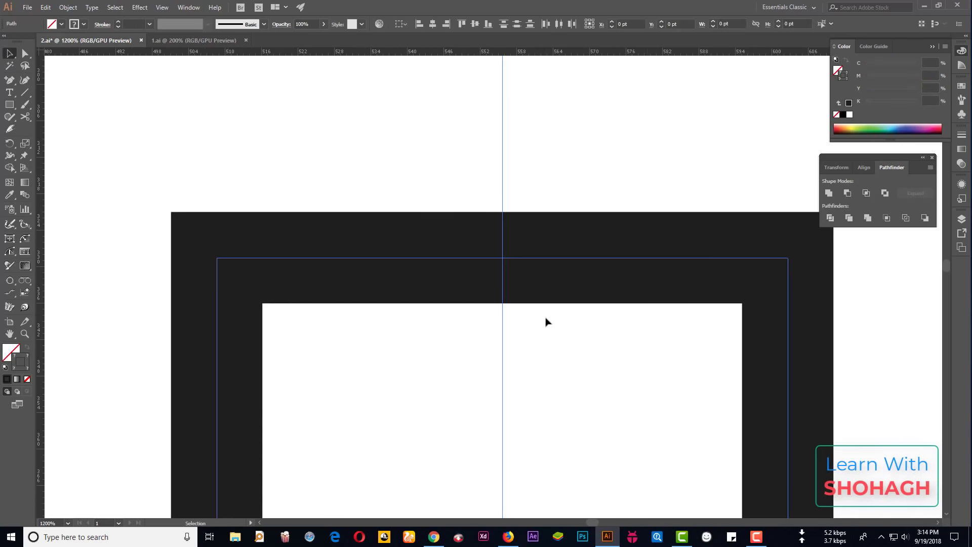
{"action": "key", "text": "ctrl+5"}
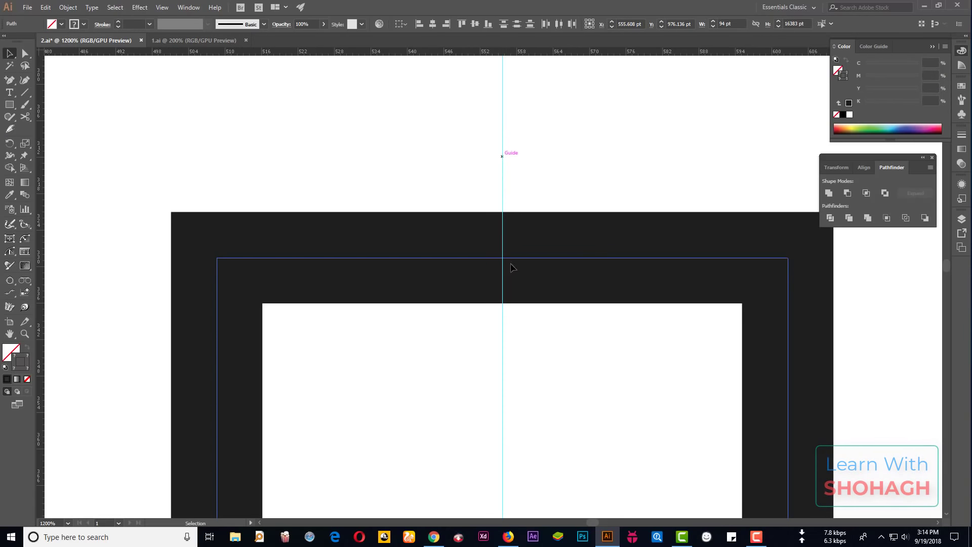
{"action": "left_click", "coordinate": [596, 262]}
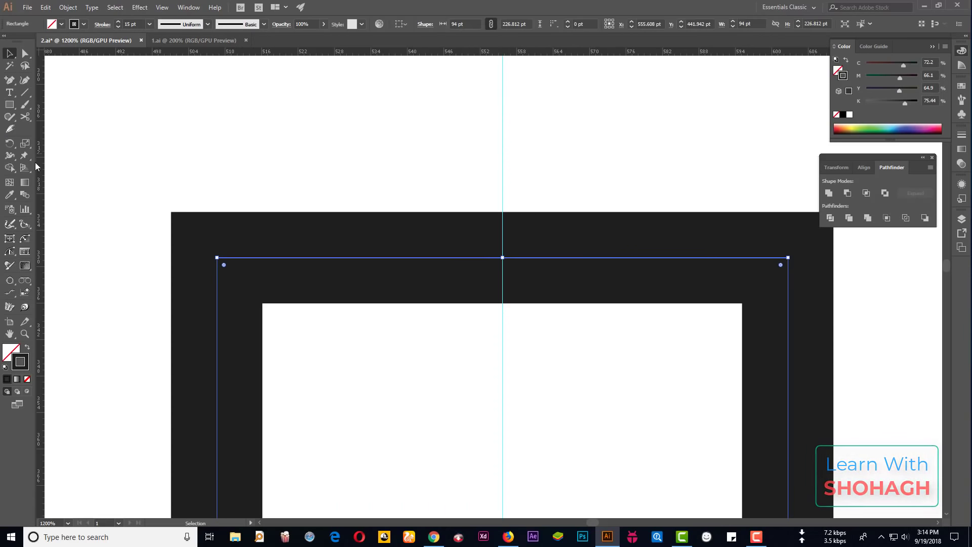
- Add an anchor at the top-edge centre and drag it up into a roof peak
{"action": "left_click", "coordinate": [11, 80]}
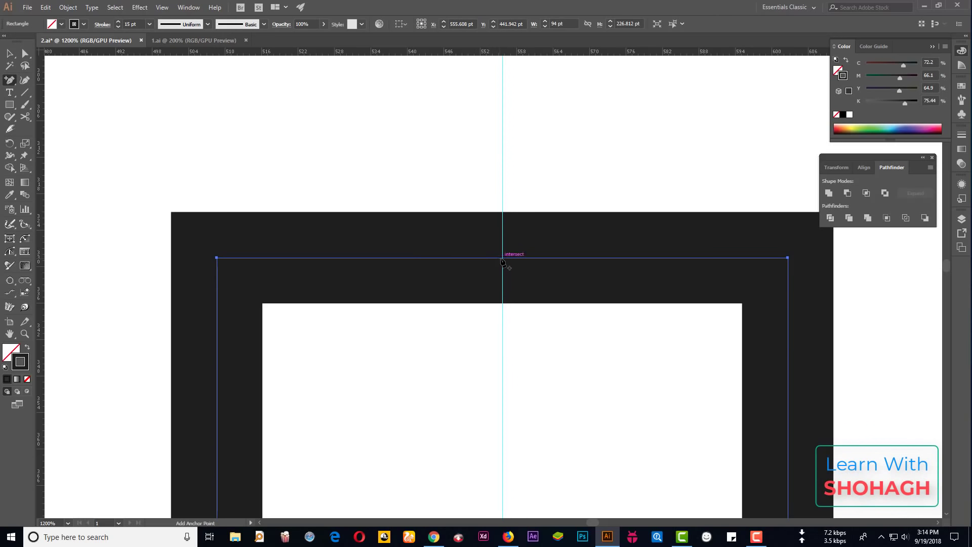
{"action": "scroll", "coordinate": [504, 261], "scroll_direction": "up", "scroll_amount": 5}
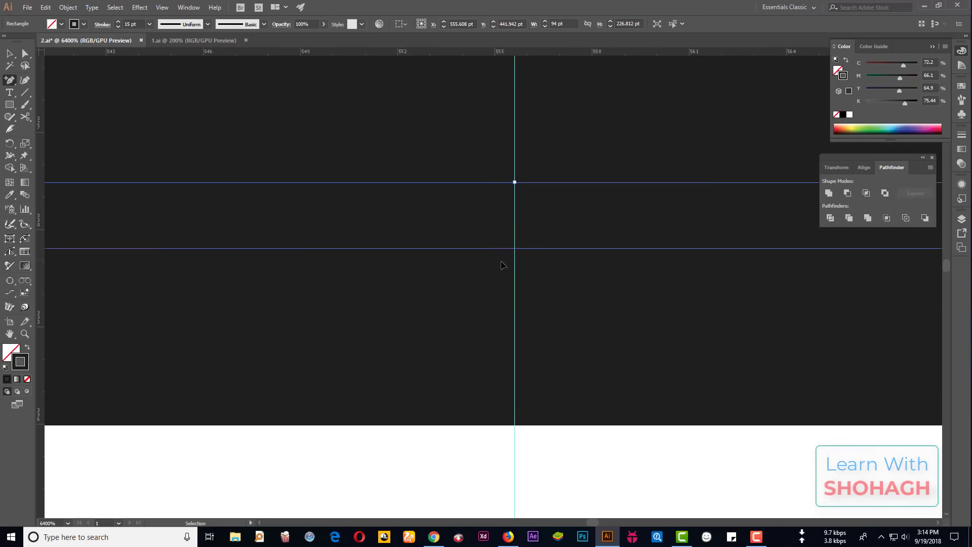
{"action": "left_click", "coordinate": [515, 186]}
{"action": "scroll", "coordinate": [515, 187], "scroll_direction": "down", "scroll_amount": 8}
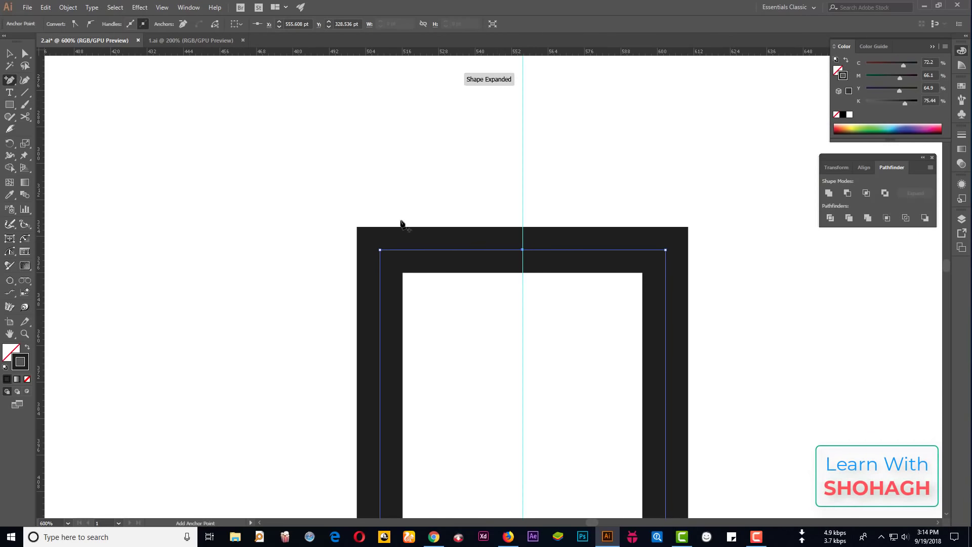
{"action": "left_click", "coordinate": [25, 53]}
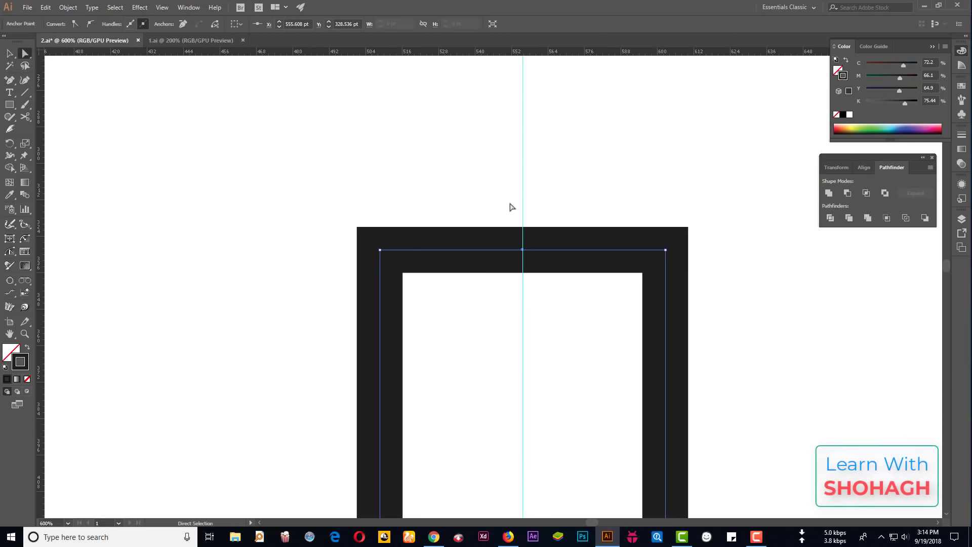
{"action": "left_click_drag", "start_coordinate": [523, 250], "coordinate": [527, 196]}
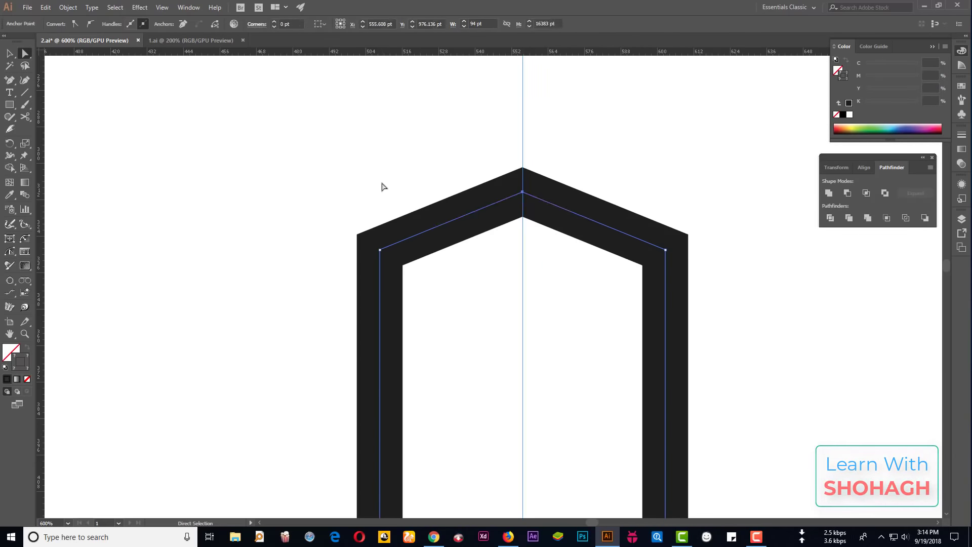
{"action": "left_click", "coordinate": [382, 185]}
{"action": "key", "text": "ctrl+1"}
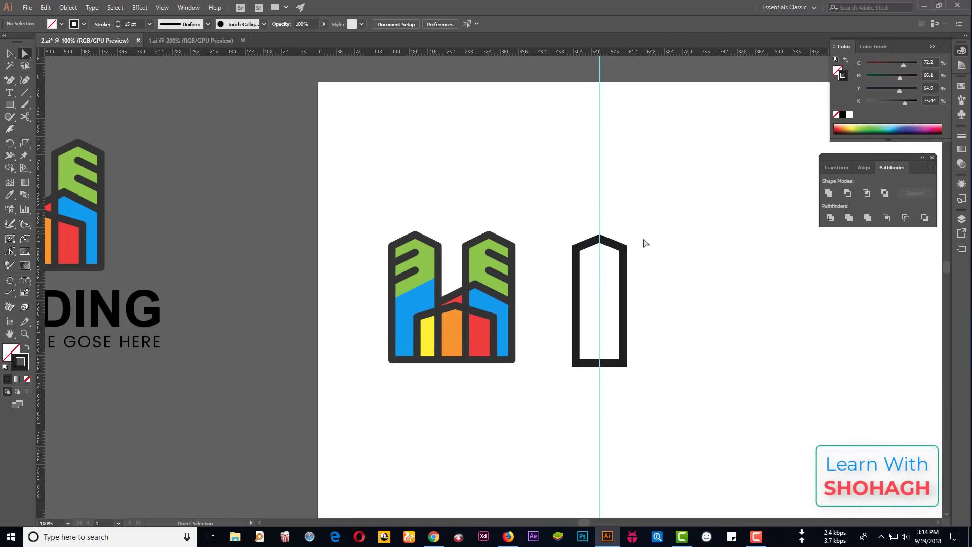
{"action": "scroll", "coordinate": [602, 244], "scroll_direction": "up", "scroll_amount": 2}
{"action": "scroll", "coordinate": [602, 243], "scroll_direction": "down", "scroll_amount": 1}
{"action": "key", "text": "v"}
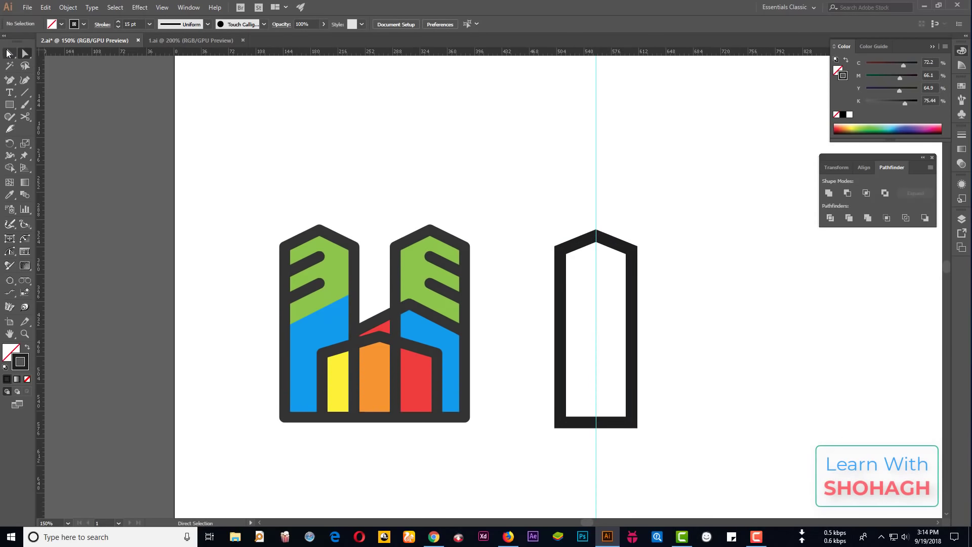
{"action": "left_click", "coordinate": [603, 421]}
{"action": "scroll", "coordinate": [651, 386], "scroll_direction": "up", "scroll_amount": 1}
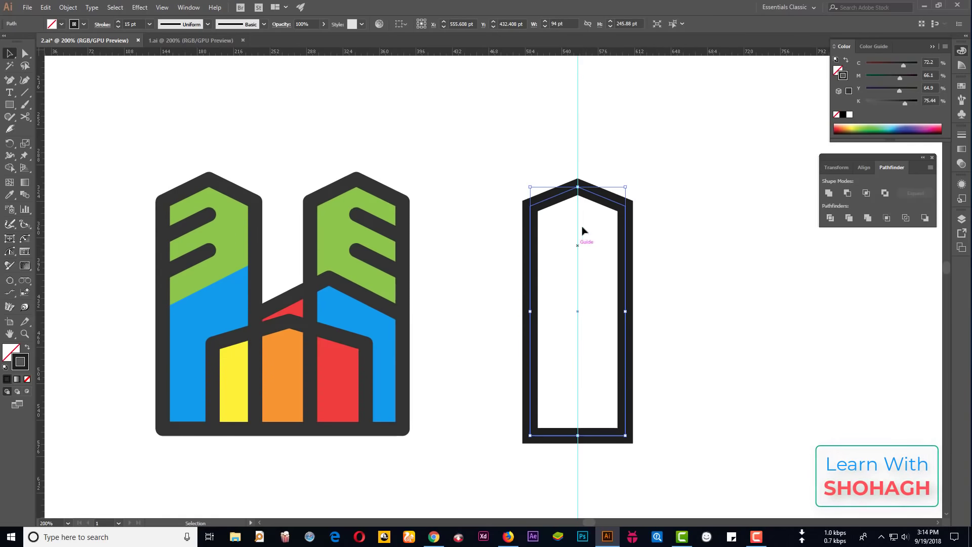
{"action": "left_click", "coordinate": [25, 53]}
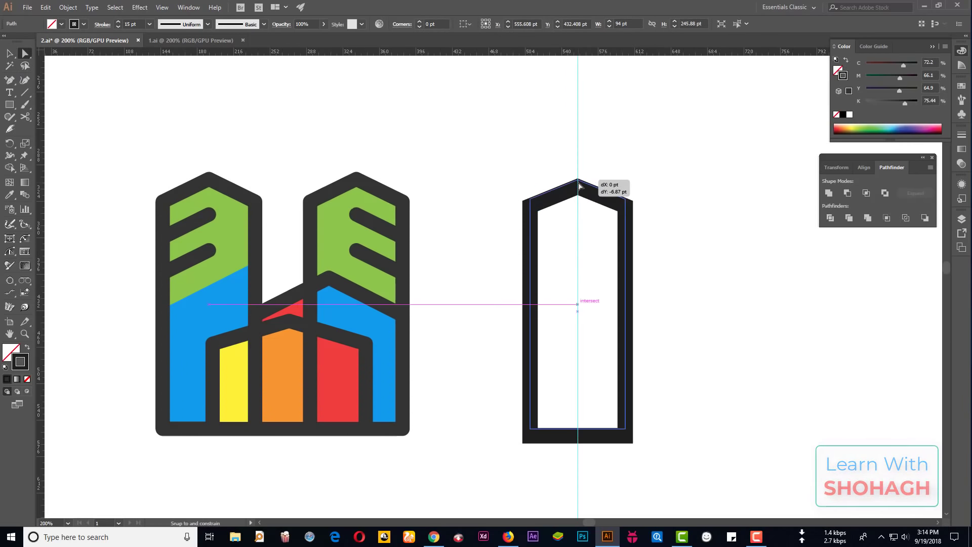
{"action": "left_click", "coordinate": [580, 303]}
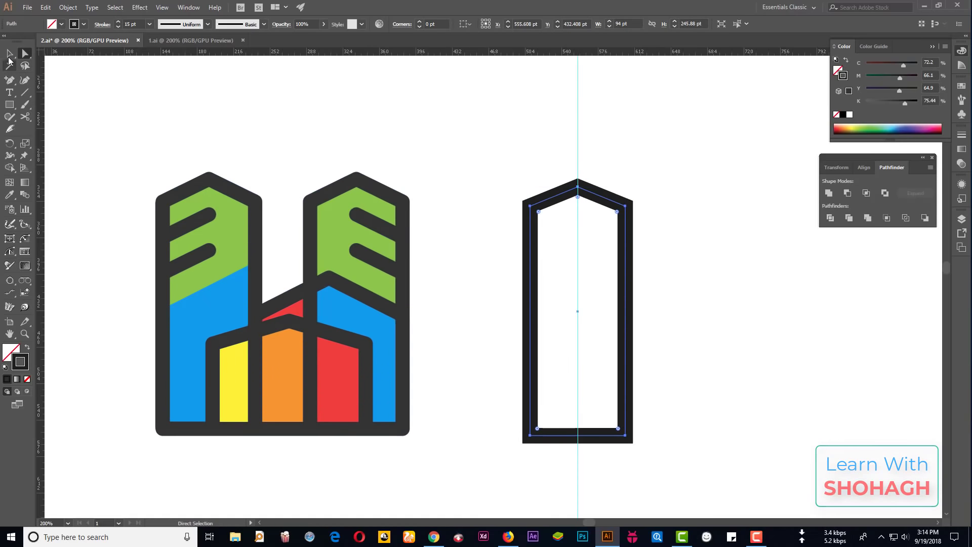
{"action": "left_click", "coordinate": [9, 53]}
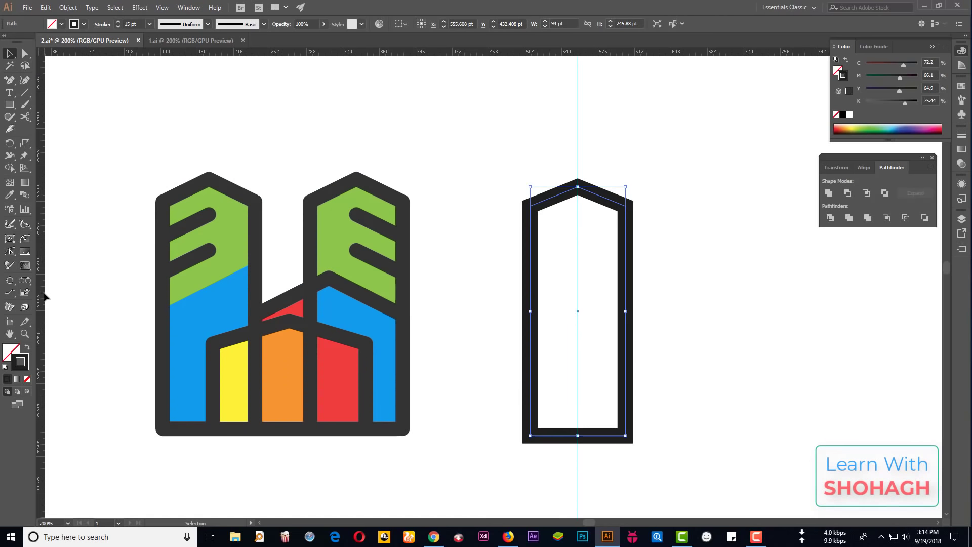
{"action": "left_click_drag", "start_coordinate": [9, 104], "coordinate": [40, 105]}
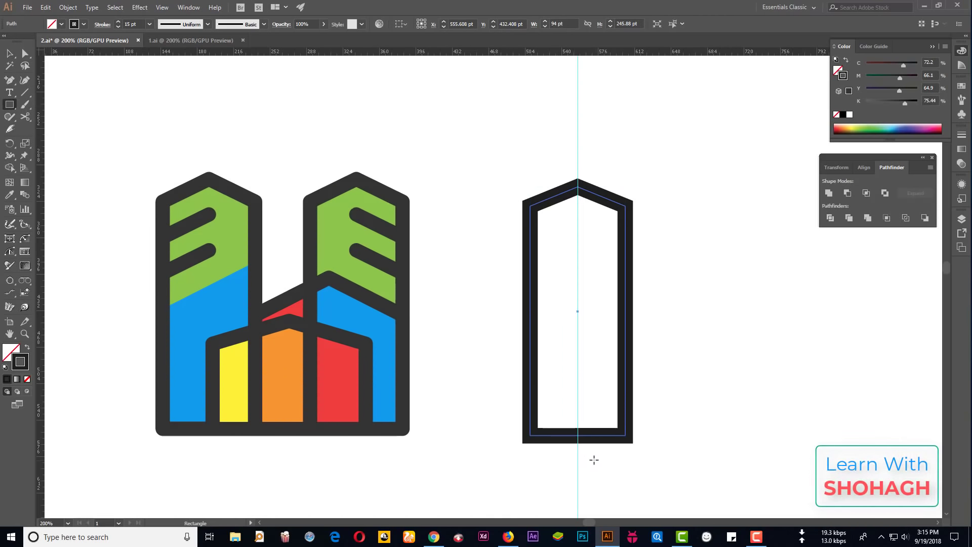
- Draw a second rectangle over the tower's lower half and bottom-align both shapes
{"action": "left_click_drag", "start_coordinate": [591, 459], "coordinate": [473, 310]}
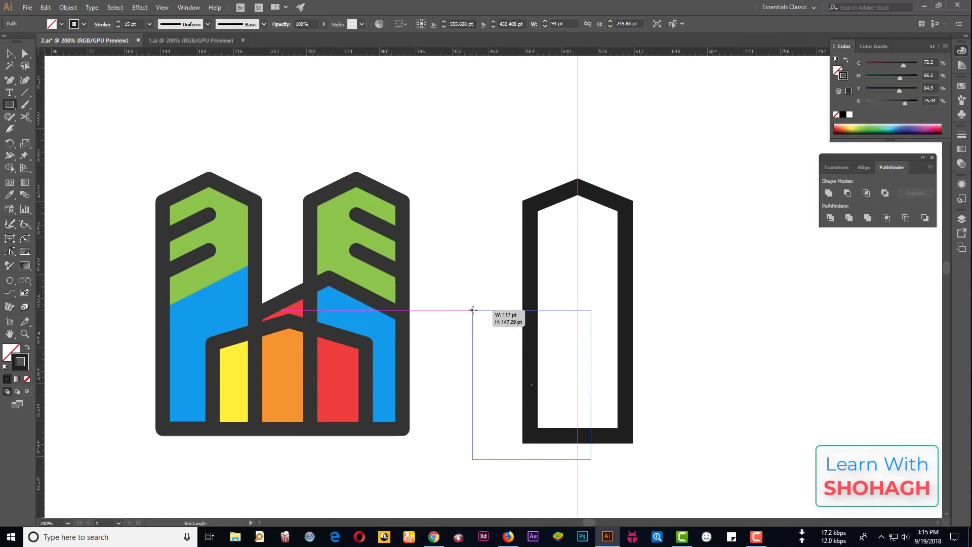
{"action": "key", "text": "ctrl+z"}
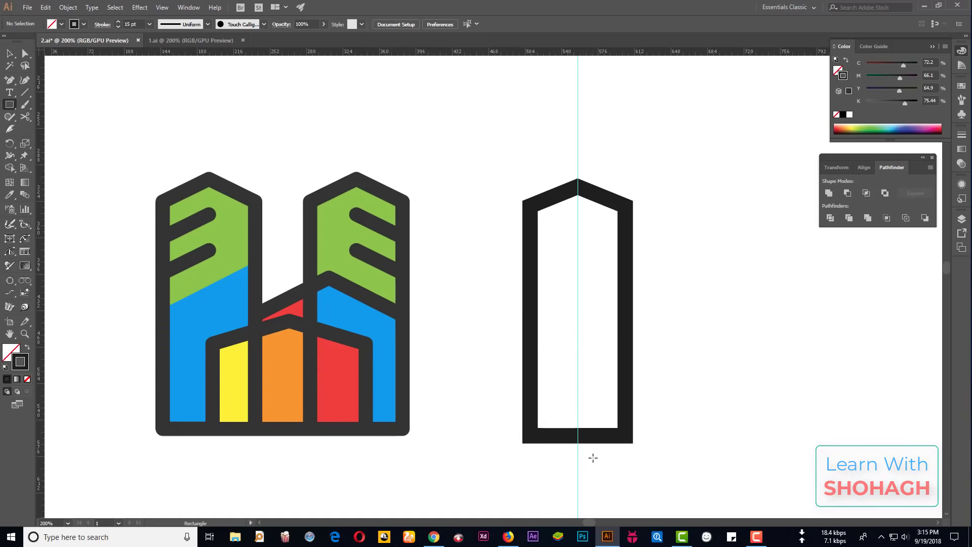
{"action": "mouse_move", "coordinate": [593, 458]}
{"action": "left_mouse_down"}
{"action": "mouse_move", "coordinate": [484, 268]}
{"action": "mouse_move", "coordinate": [485, 304]}
{"action": "left_mouse_up"}
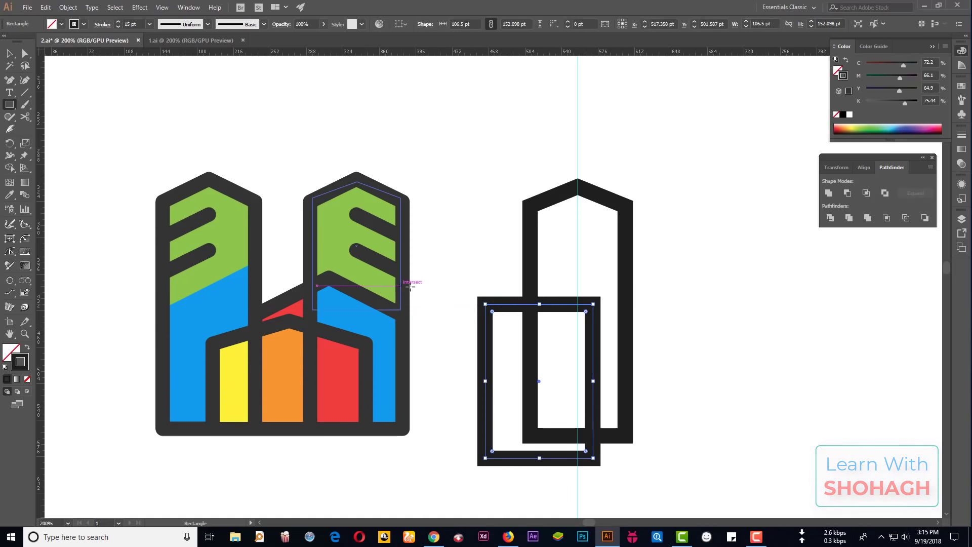
{"action": "left_click", "coordinate": [10, 53]}
{"action": "left_click_drag", "start_coordinate": [671, 470], "coordinate": [592, 391]}
{"action": "left_click", "coordinate": [488, 24]}
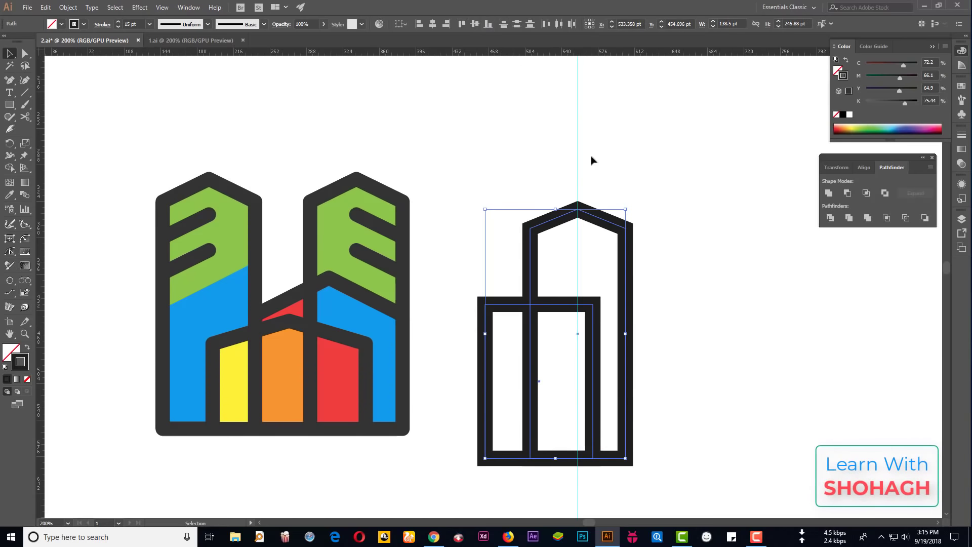
{"action": "left_click", "coordinate": [762, 361]}
- Resize the new rectangle by its edges to about 144 by 141 pt
{"action": "left_click", "coordinate": [554, 304]}
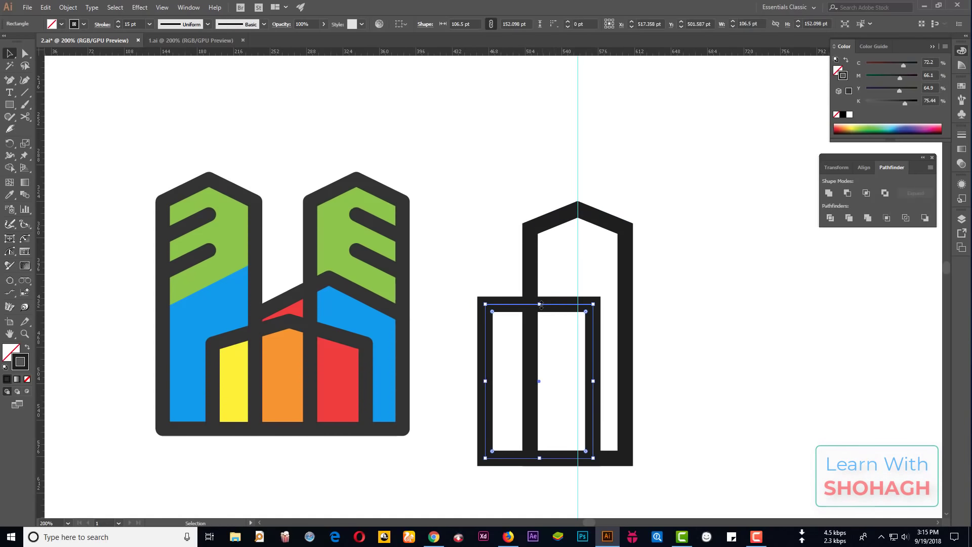
{"action": "left_click_drag", "start_coordinate": [539, 304], "coordinate": [542, 317]}
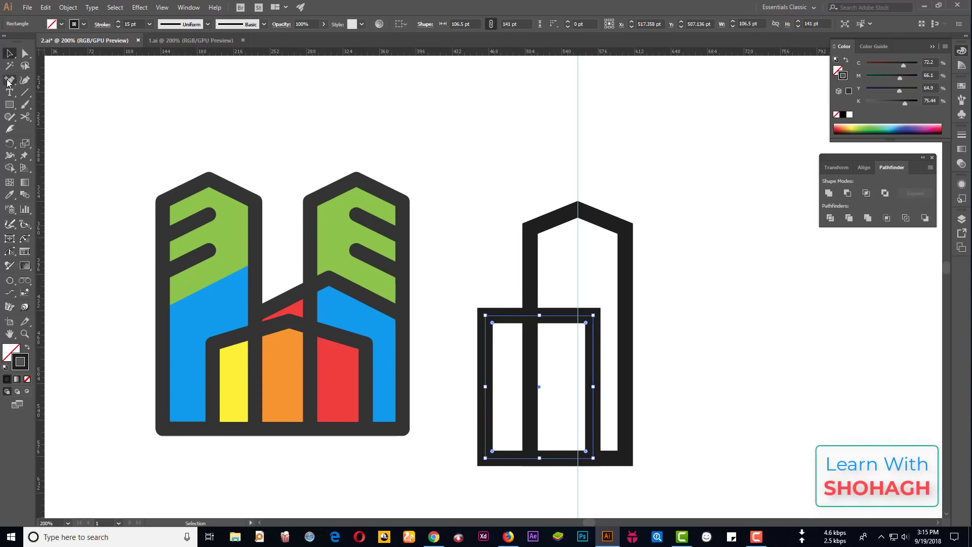
{"action": "key", "text": "ctrl+plus"}
{"action": "key", "text": "ctrl+plus"}
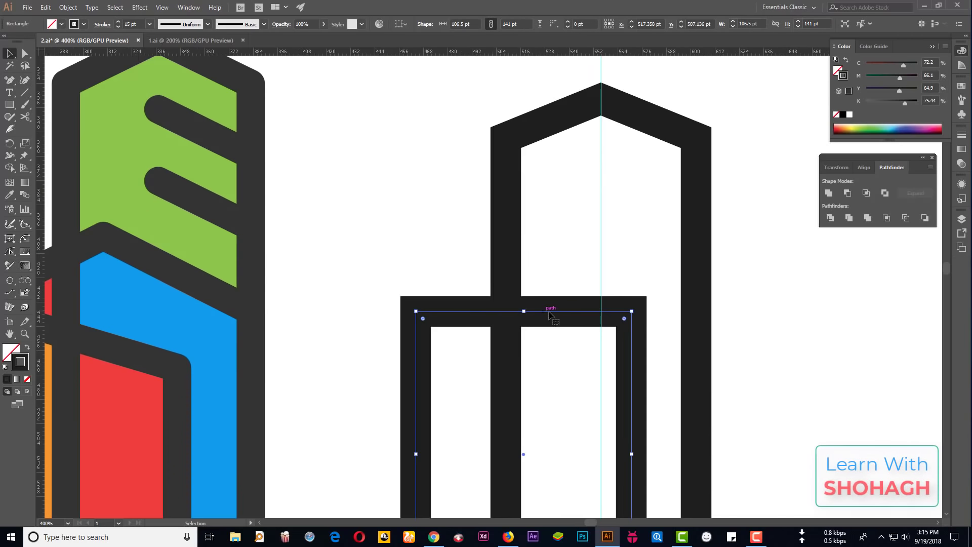
{"action": "scroll", "coordinate": [550, 315], "scroll_direction": "down", "scroll_amount": 1}
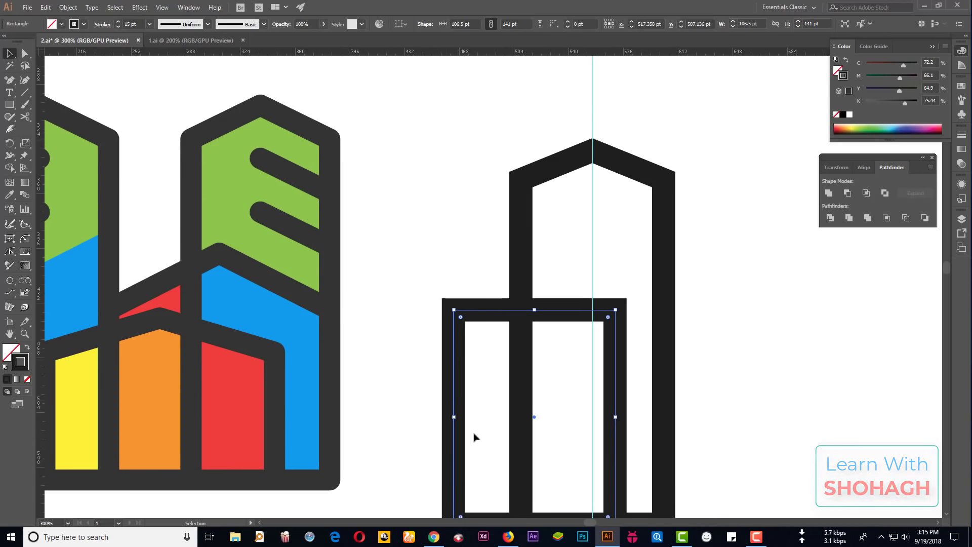
{"action": "mouse_move", "coordinate": [454, 419]}
{"action": "left_mouse_down"}
{"action": "mouse_move", "coordinate": [466, 418]}
{"action": "mouse_move", "coordinate": [436, 421]}
{"action": "left_mouse_up"}
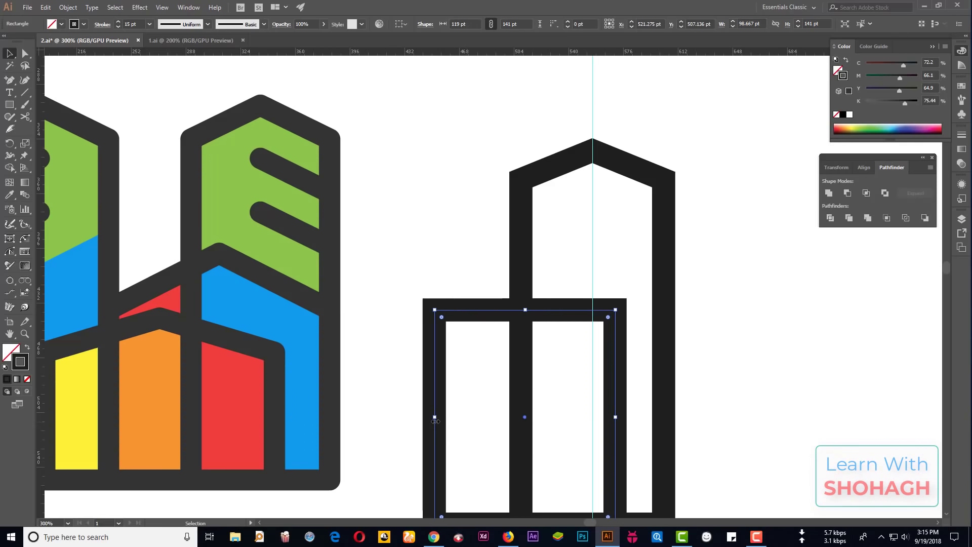
{"action": "key", "text": "ctrl+minus"}
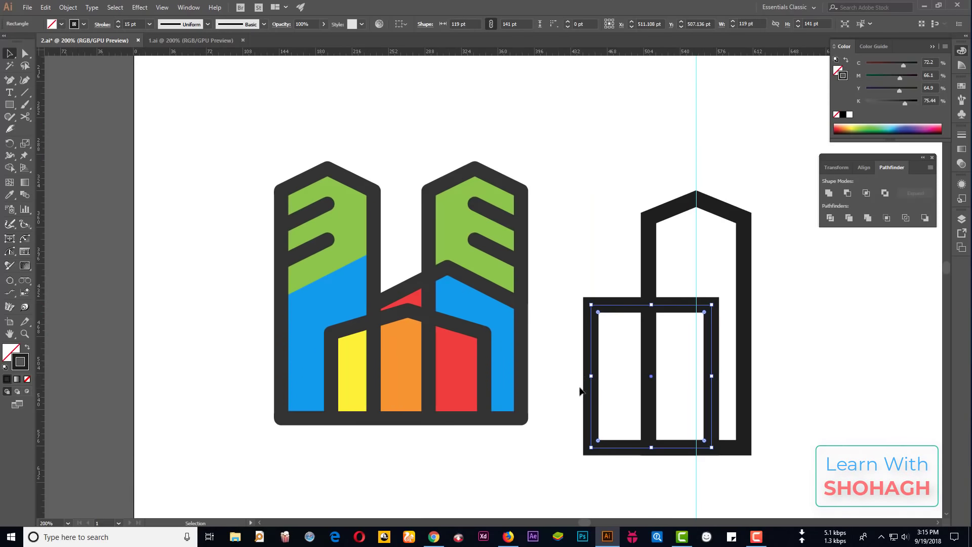
{"action": "key", "text": "ctrl+plus"}
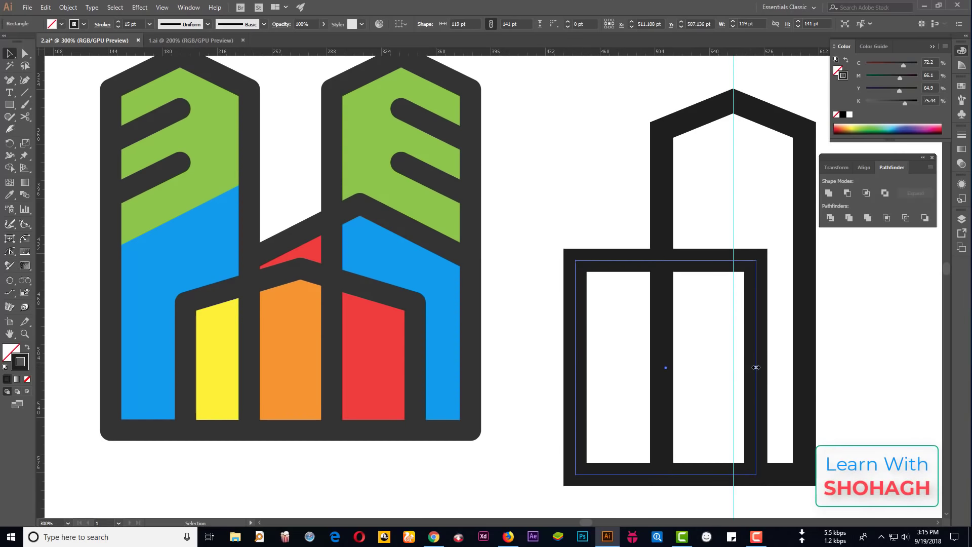
{"action": "mouse_move", "coordinate": [755, 367]}
{"action": "left_mouse_down"}
{"action": "mouse_move", "coordinate": [805, 367]}
{"action": "mouse_move", "coordinate": [766, 359]}
{"action": "left_mouse_up"}
{"action": "left_click_drag", "start_coordinate": [503, 375], "coordinate": [513, 376]}
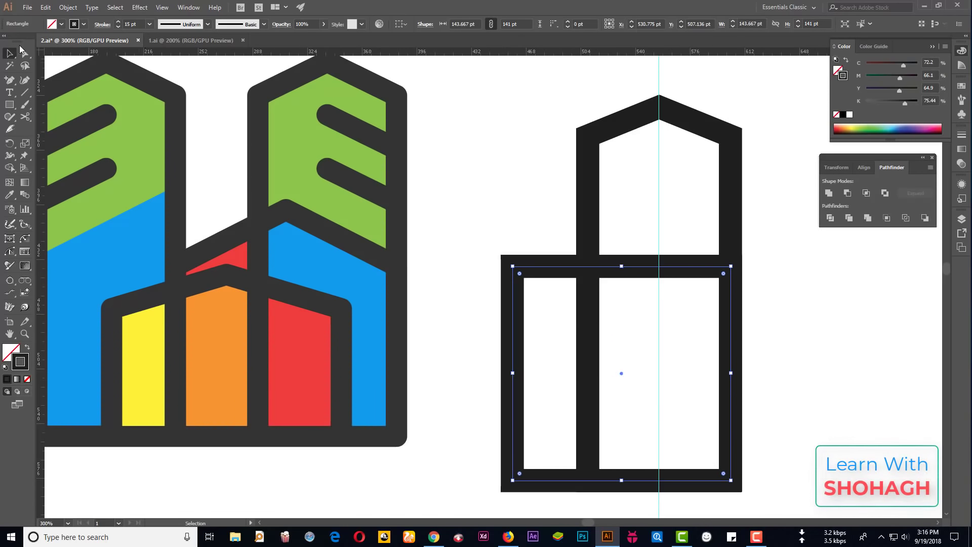
- Add an anchor where the guide crosses the second rectangle's top edge
{"action": "left_click", "coordinate": [9, 80]}
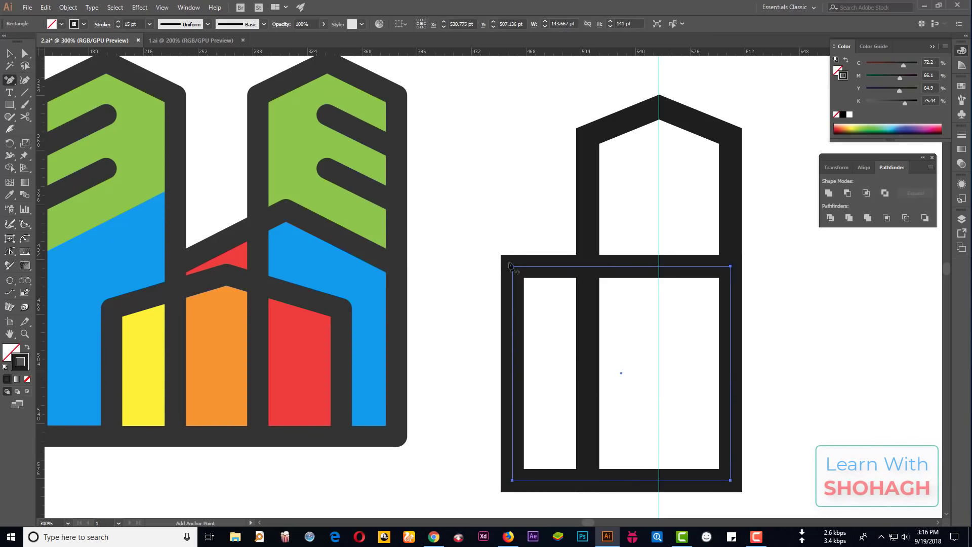
{"action": "key", "text": "v"}
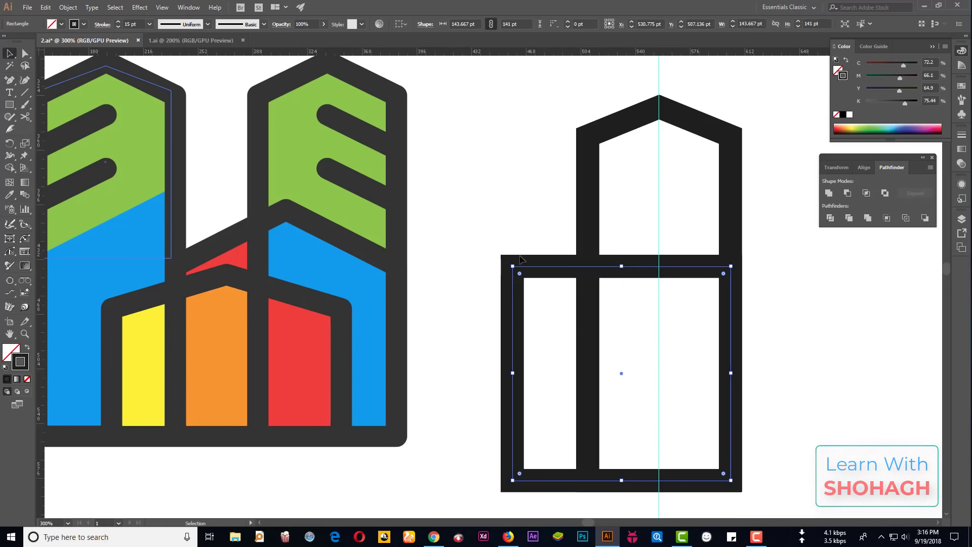
{"action": "left_click", "coordinate": [571, 296]}
{"action": "key", "text": "ctrl+plus"}
{"action": "key", "text": "ctrl+plus"}
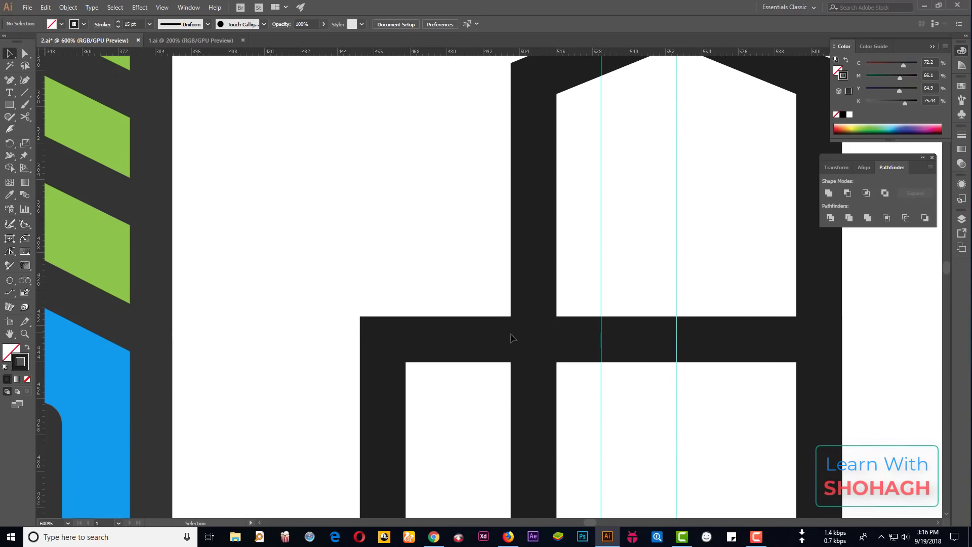
{"action": "key", "text": "p"}
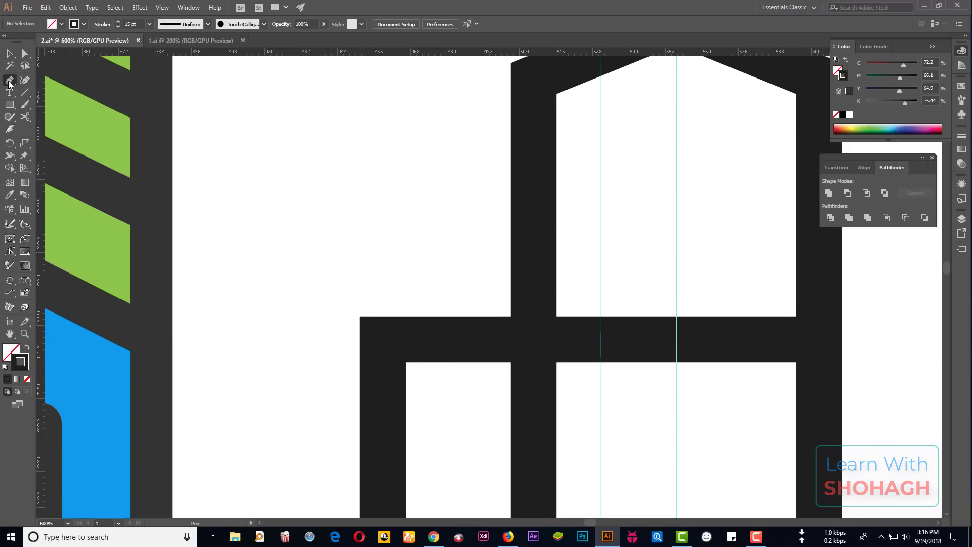
{"action": "left_click_drag", "start_coordinate": [9, 83], "coordinate": [48, 92]}
{"action": "key", "text": "ctrl+plus"}
{"action": "key", "text": "ctrl+plus"}
{"action": "key", "text": "ctrl+plus"}
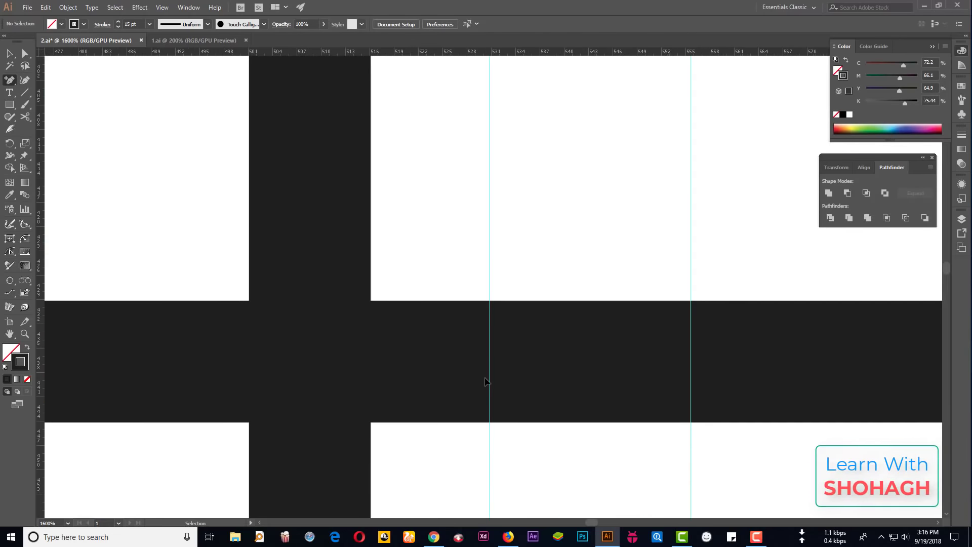
{"action": "left_click", "coordinate": [491, 363]}
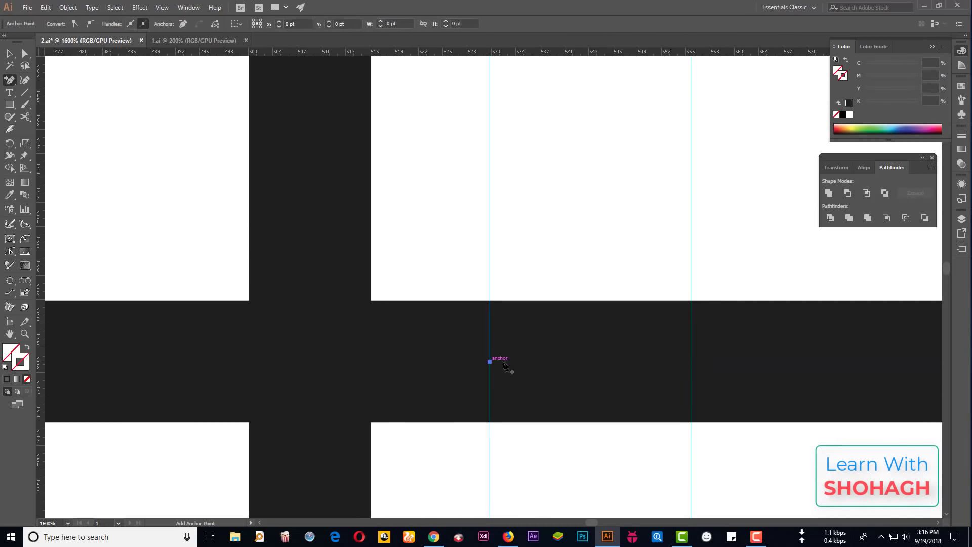
{"action": "key", "text": "a"}
{"action": "key", "text": "ctrl+minus"}
{"action": "key", "text": "ctrl+minus"}
{"action": "key", "text": "ctrl+minus"}
{"action": "left_click", "coordinate": [503, 303]}
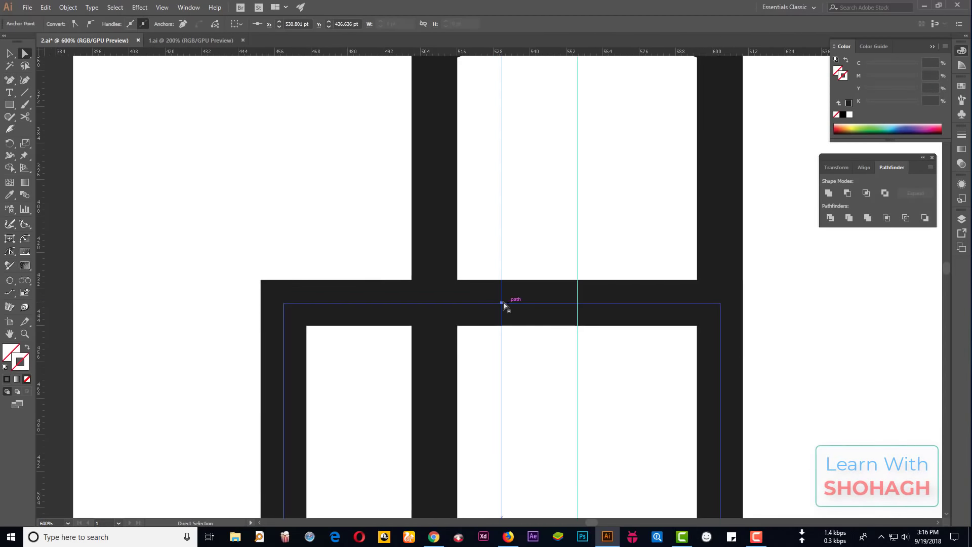
{"action": "scroll", "coordinate": [530, 276], "scroll_direction": "up", "scroll_amount": 2}
{"action": "scroll", "coordinate": [532, 277], "scroll_direction": "down", "scroll_amount": 3}
{"action": "key", "text": "ctrl+plus"}
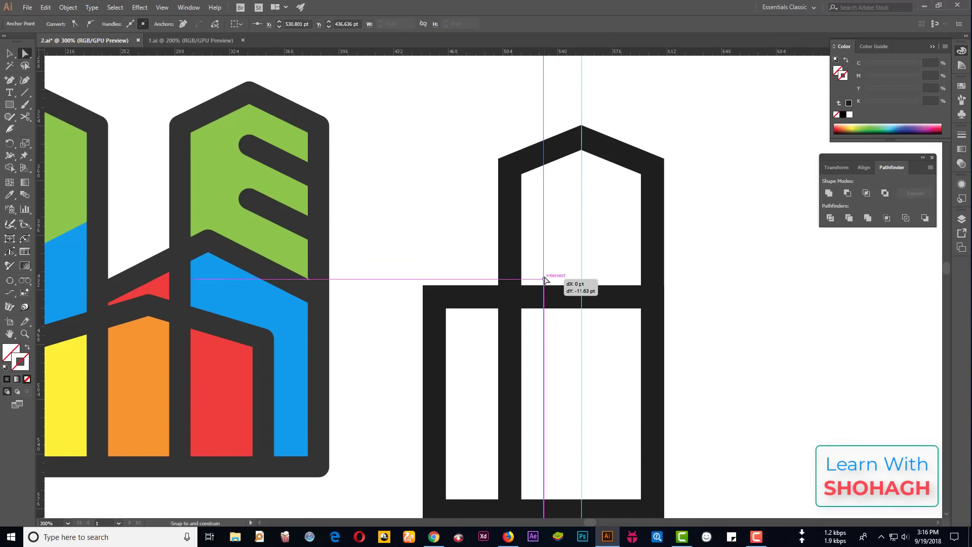
- Drag the new top anchor up to give the second building a peaked roof
{"action": "left_click_drag", "start_coordinate": [545, 300], "coordinate": [547, 300]}
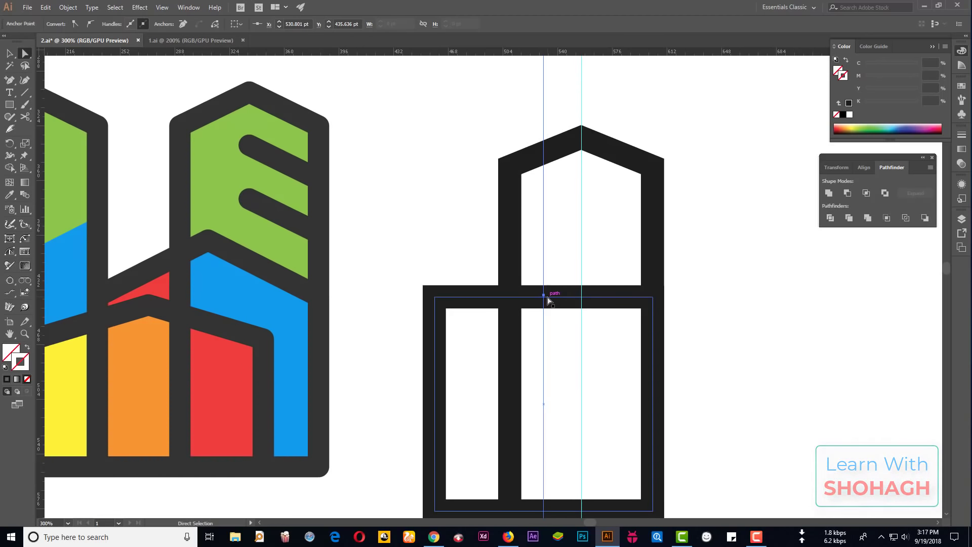
{"action": "left_click", "coordinate": [545, 300]}
{"action": "scroll", "coordinate": [502, 323], "scroll_direction": "up", "scroll_amount": 1}
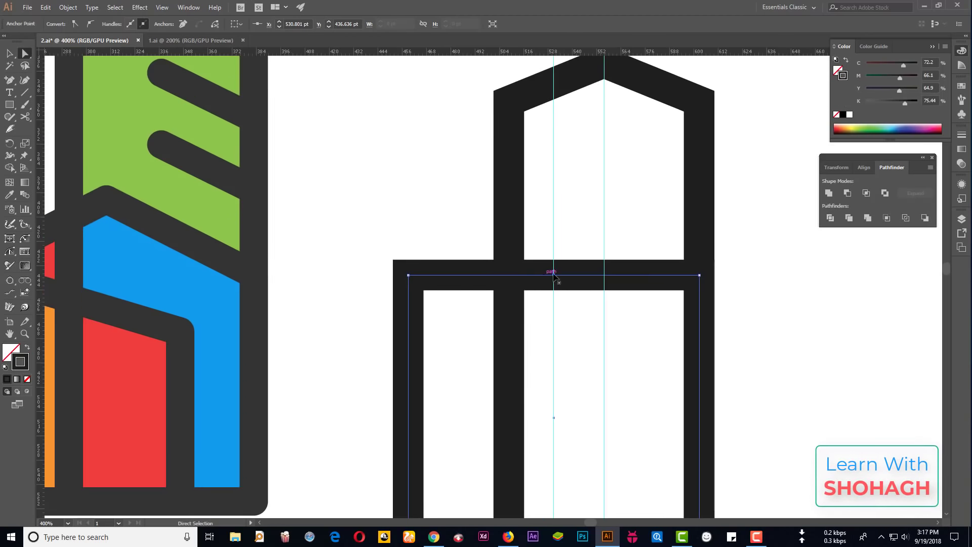
{"action": "scroll", "coordinate": [554, 274], "scroll_direction": "up", "scroll_amount": 3}
{"action": "left_click_drag", "start_coordinate": [547, 271], "coordinate": [555, 170]}
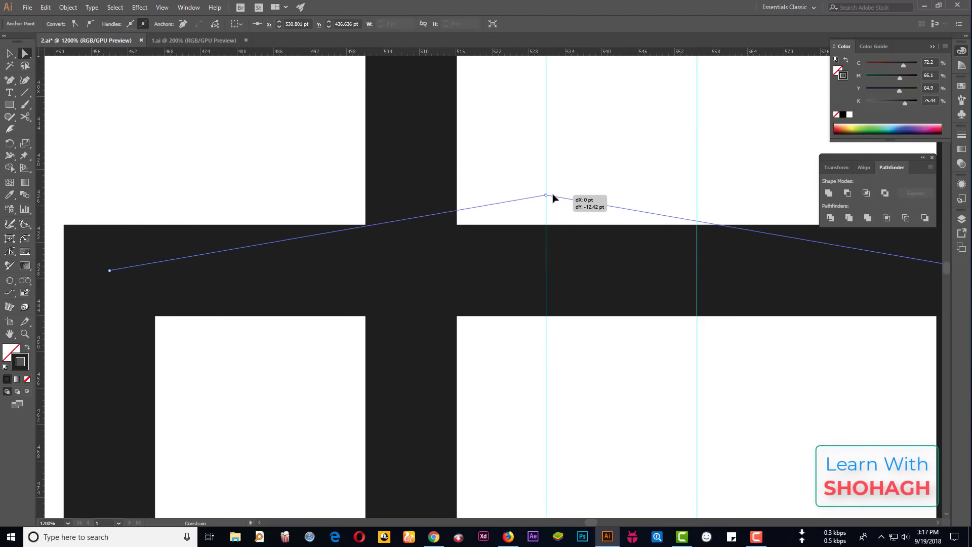
{"action": "scroll", "coordinate": [554, 170], "scroll_direction": "down", "scroll_amount": 4}
{"action": "scroll", "coordinate": [582, 282], "scroll_direction": "down", "scroll_amount": 1}
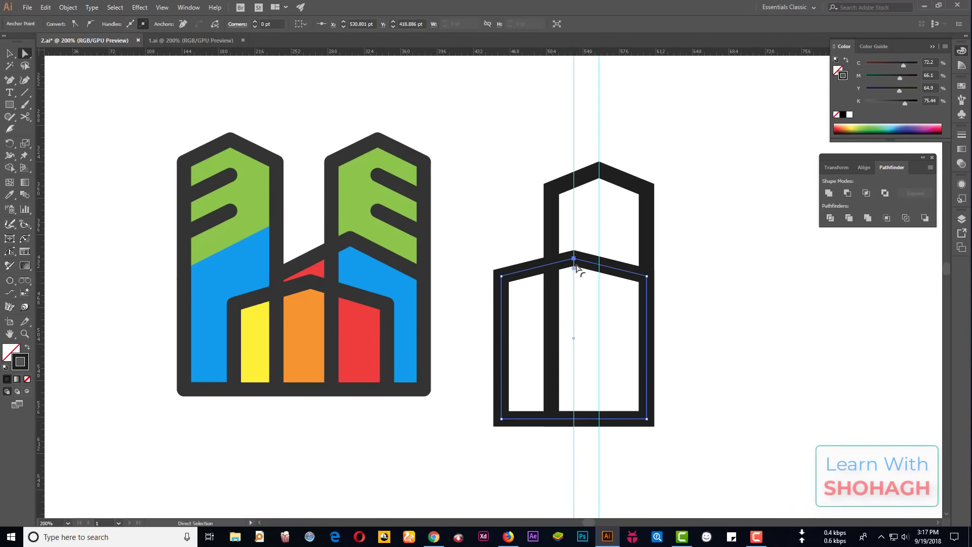
{"action": "left_click_drag", "start_coordinate": [576, 259], "coordinate": [576, 252]}
{"action": "scroll", "coordinate": [617, 215], "scroll_direction": "up", "scroll_amount": 1}
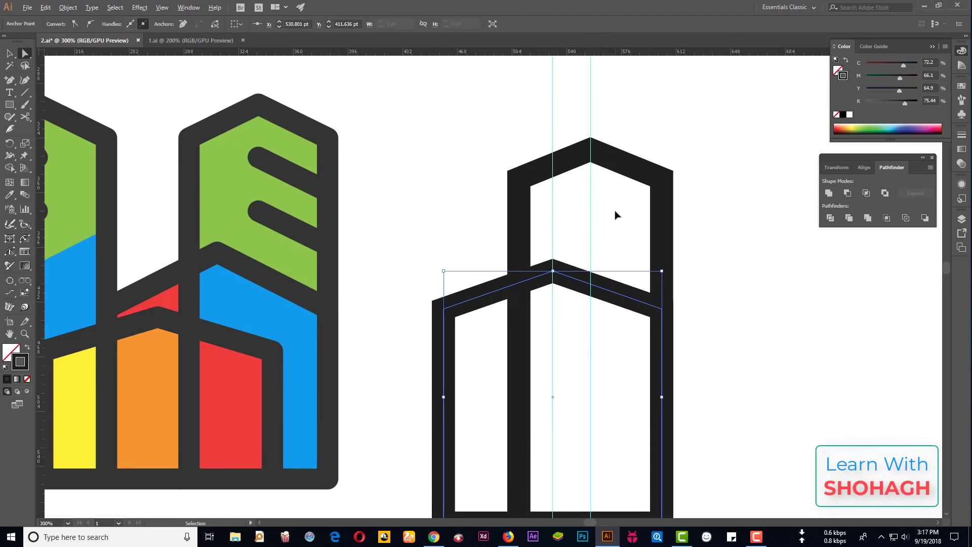
{"action": "scroll", "coordinate": [752, 239], "scroll_direction": "down", "scroll_amount": 1}
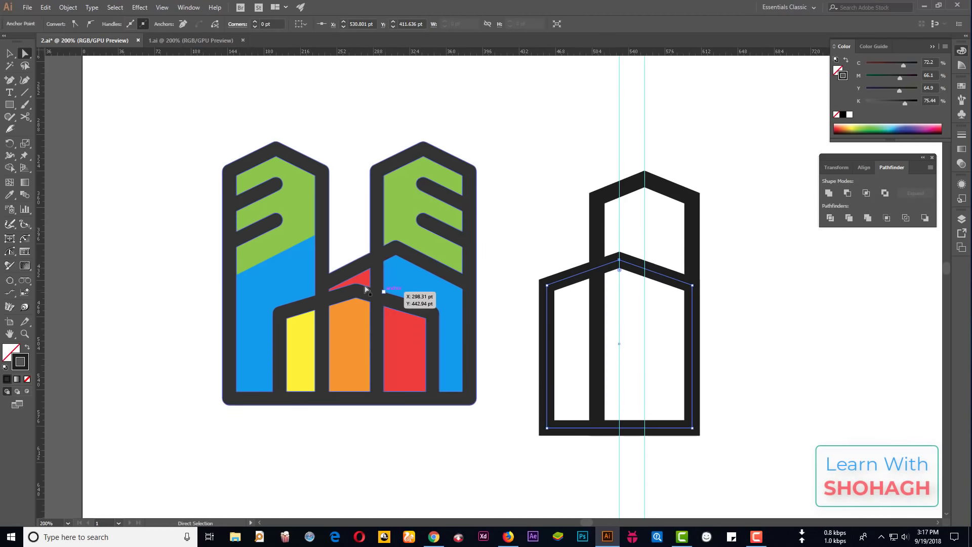
- Move the outlined building drawing further right, away from the coloured logo
{"action": "left_click", "coordinate": [9, 55]}
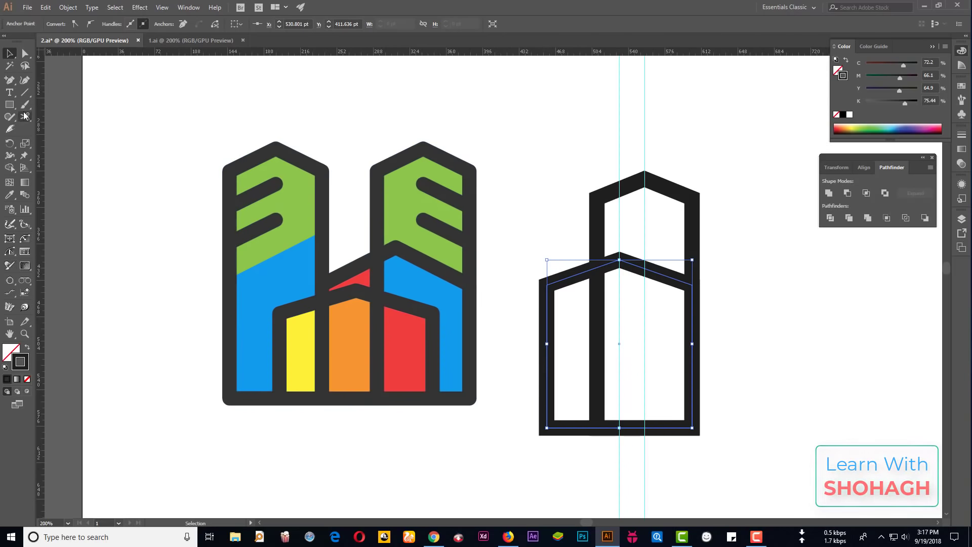
{"action": "left_click", "coordinate": [9, 104]}
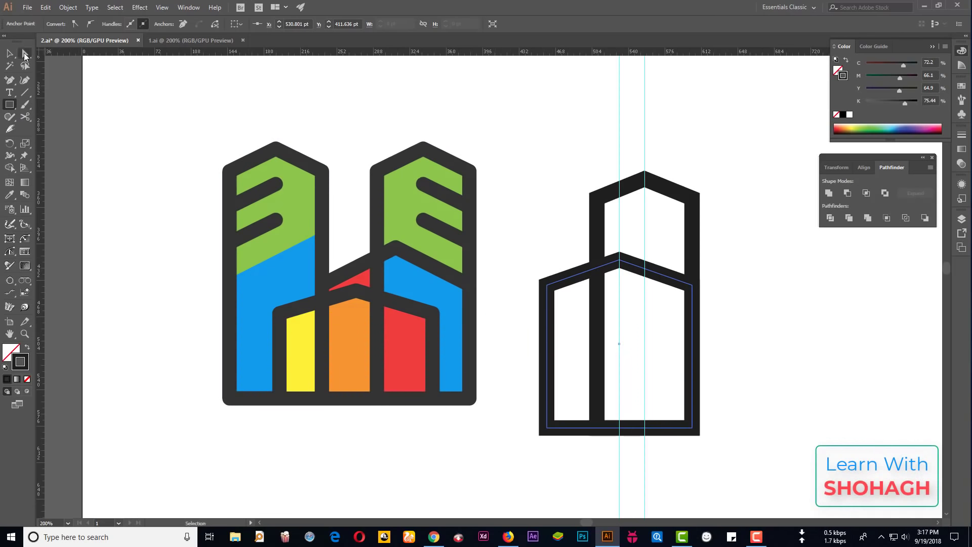
{"action": "key", "text": "v"}
{"action": "key", "text": "ctrl+minus"}
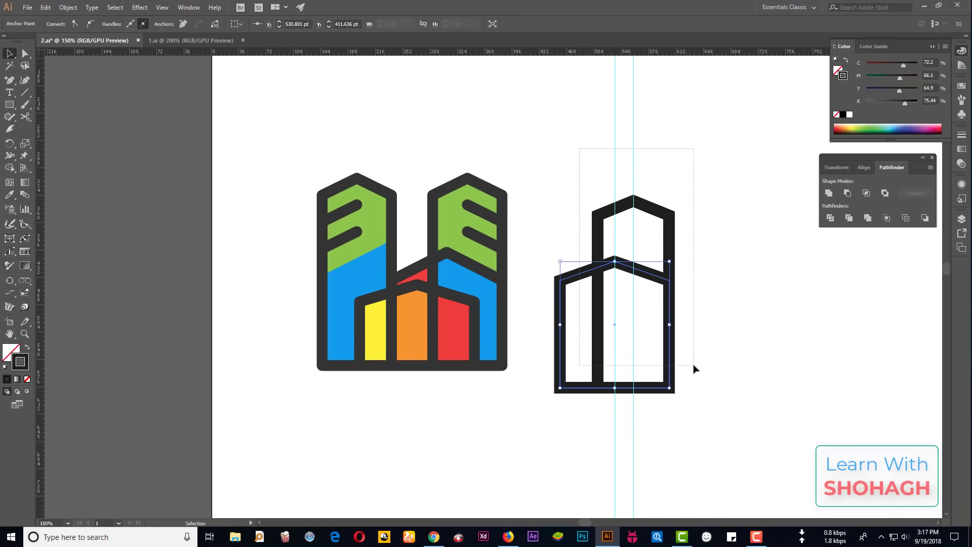
{"action": "left_click_drag", "start_coordinate": [645, 283], "coordinate": [710, 286]}
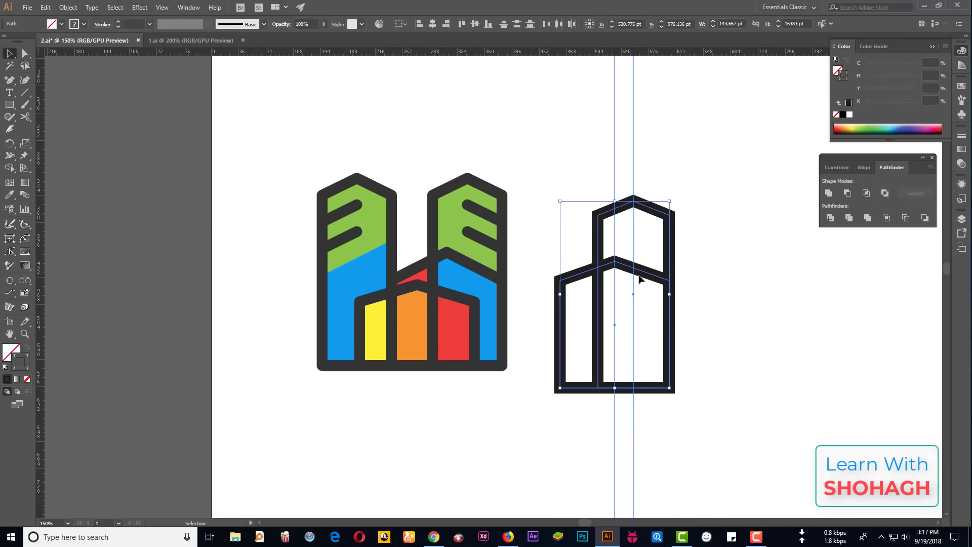
- Draw a rectangle over the lower building, narrow it to 151 pt, and bottom-align them
{"action": "left_click", "coordinate": [777, 330]}
{"action": "scroll", "coordinate": [764, 324], "scroll_direction": "up", "scroll_amount": 1}
{"action": "left_click", "coordinate": [9, 104]}
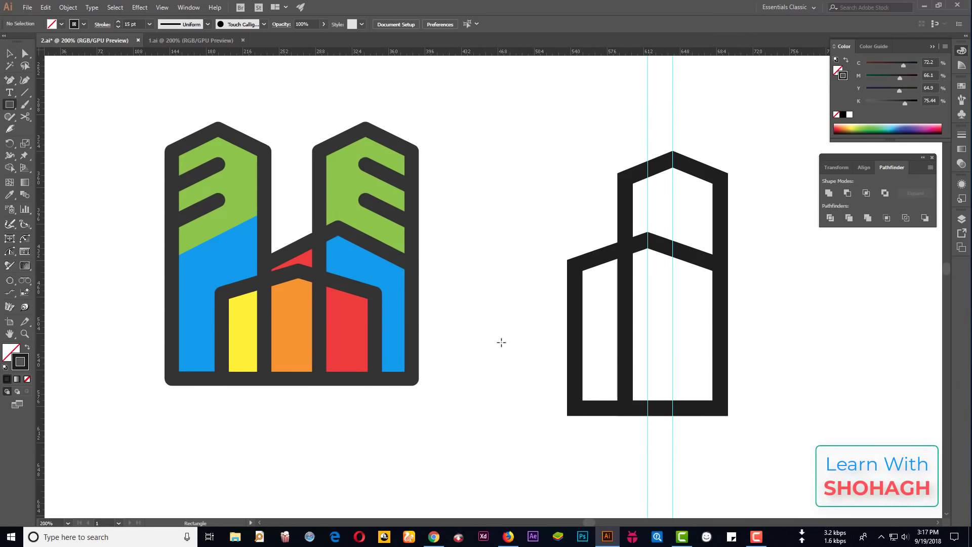
{"action": "left_click_drag", "start_coordinate": [526, 324], "coordinate": [687, 429]}
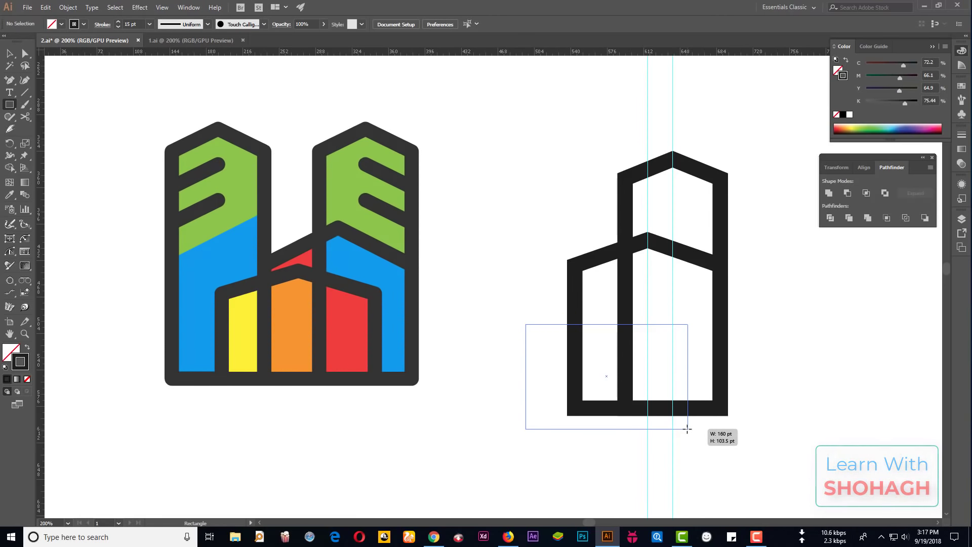
{"action": "left_click_drag", "start_coordinate": [688, 429], "coordinate": [687, 429]}
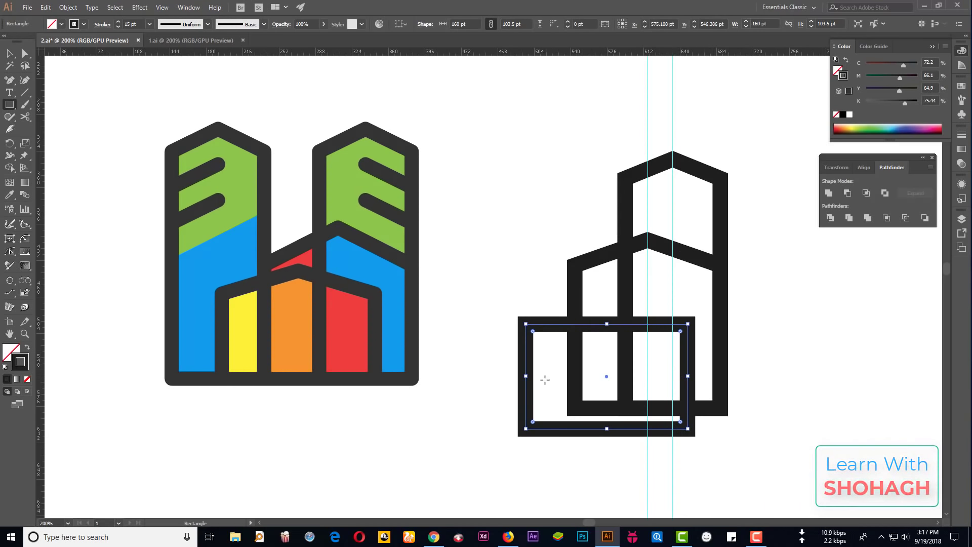
{"action": "left_click", "coordinate": [9, 53]}
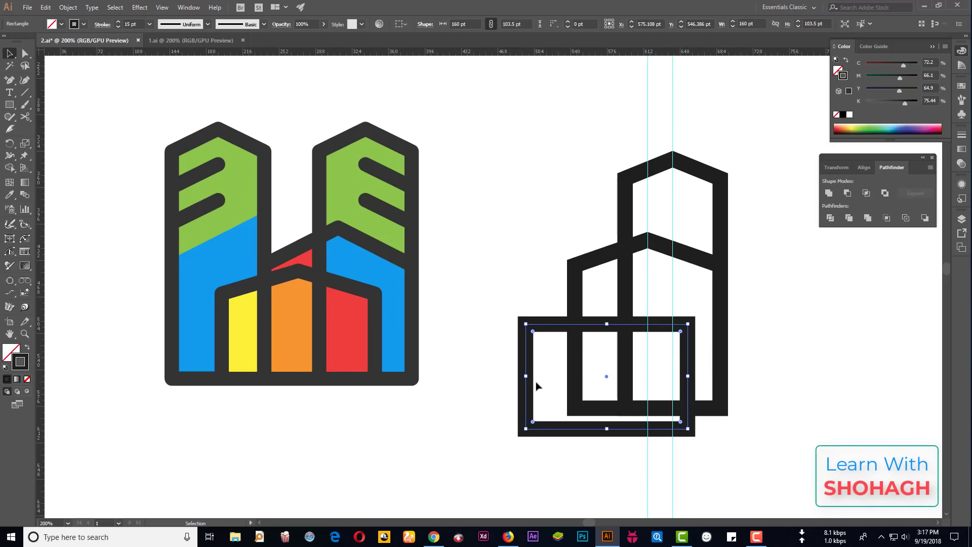
{"action": "left_click_drag", "start_coordinate": [525, 376], "coordinate": [534, 376]}
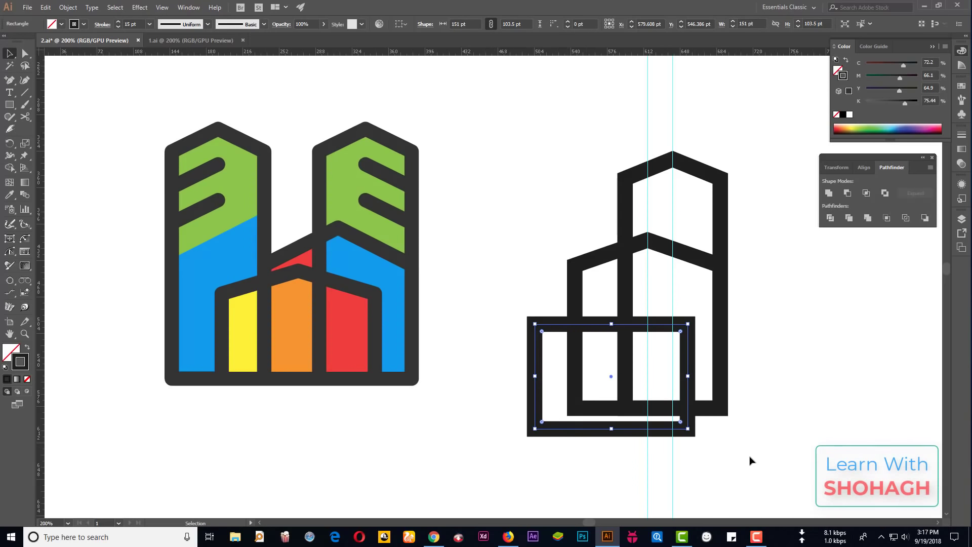
{"action": "left_click_drag", "start_coordinate": [755, 458], "coordinate": [692, 376]}
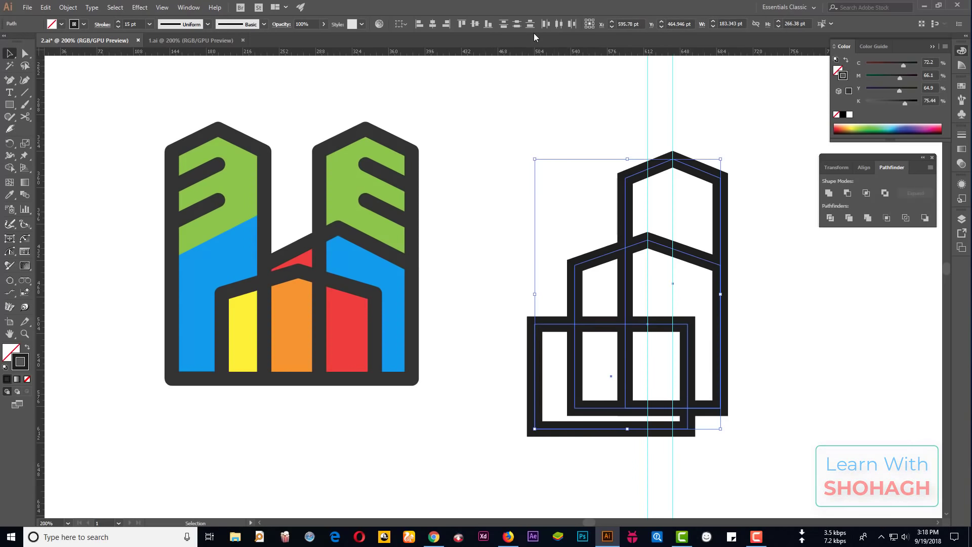
{"action": "left_click", "coordinate": [484, 27]}
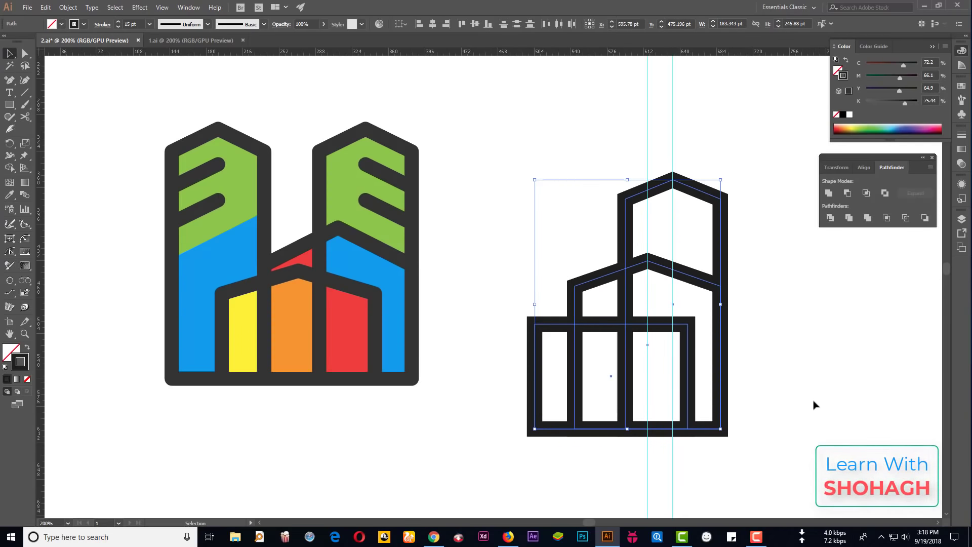
{"action": "left_click", "coordinate": [754, 403]}
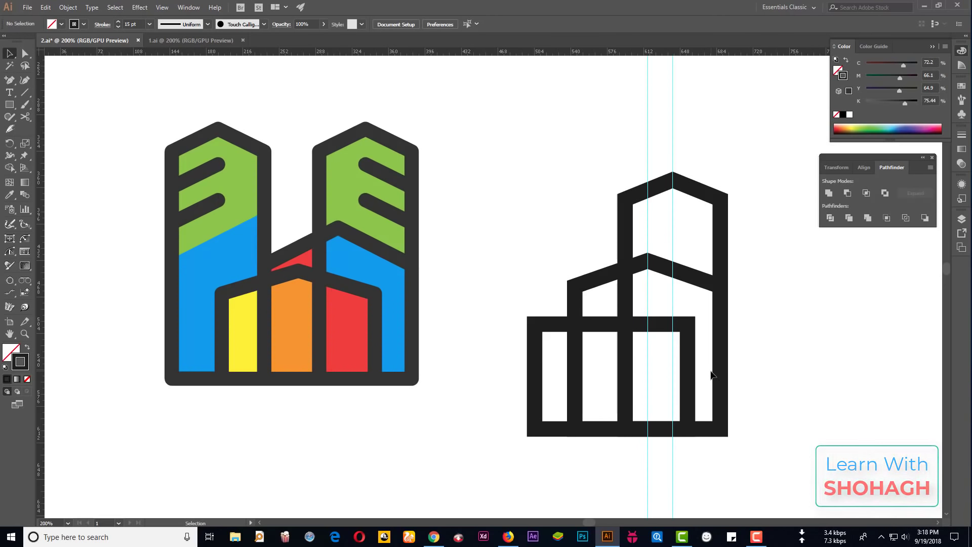
- Drag a vertical ruler guide to the centre of the 151 pt rectangle's top edge
{"action": "left_click", "coordinate": [609, 326]}
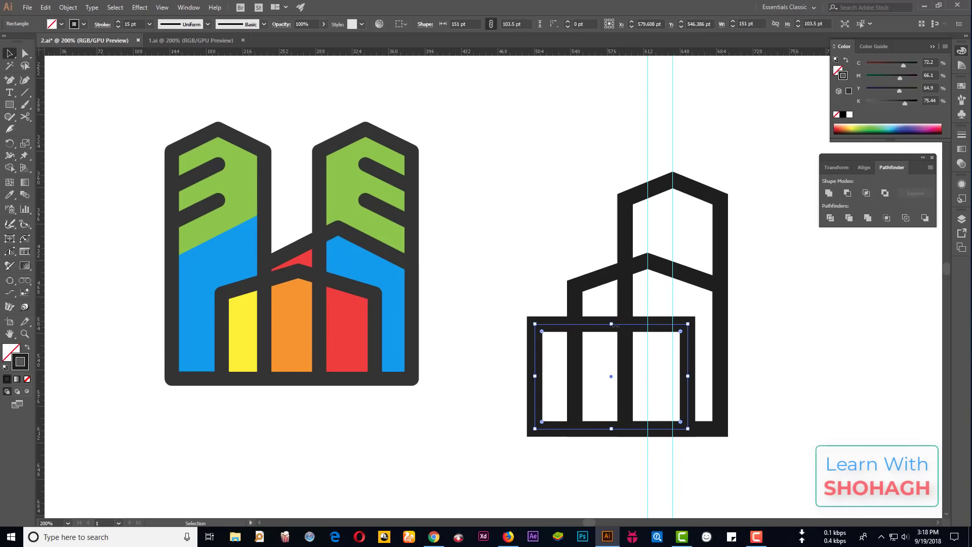
{"action": "left_click_drag", "start_coordinate": [615, 314], "coordinate": [615, 325]}
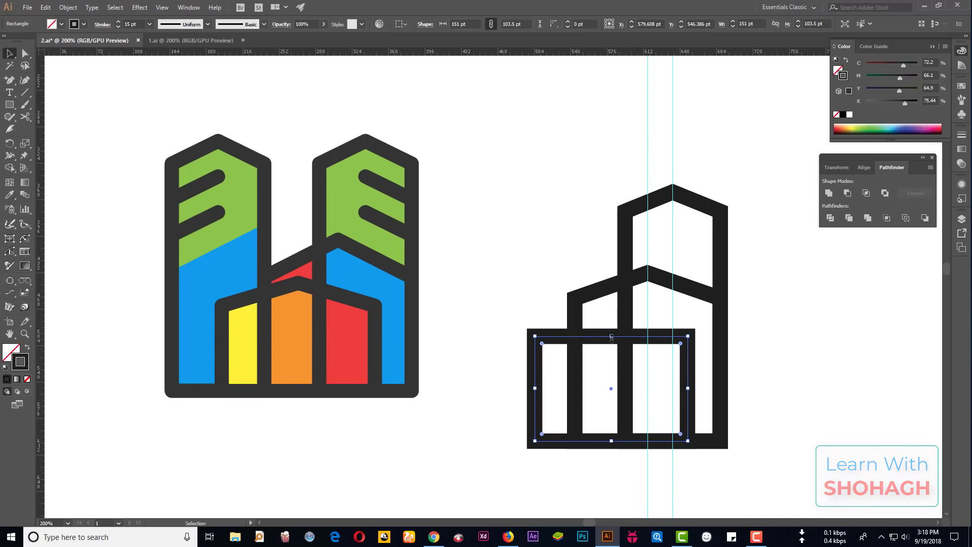
{"action": "scroll", "coordinate": [618, 363], "scroll_direction": "up", "scroll_amount": 3}
{"action": "scroll", "coordinate": [643, 343], "scroll_direction": "up", "scroll_amount": 4}
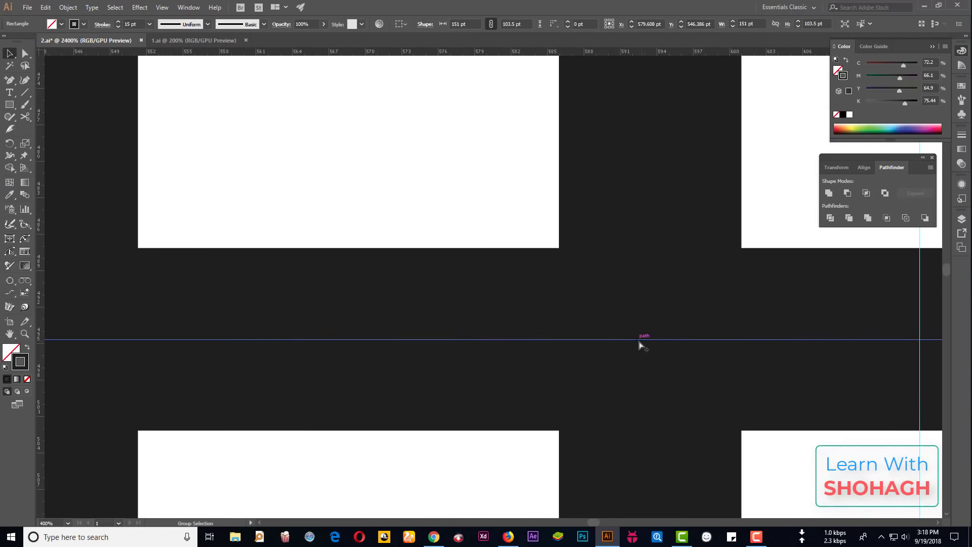
{"action": "scroll", "coordinate": [498, 350], "scroll_direction": "up", "scroll_amount": 3}
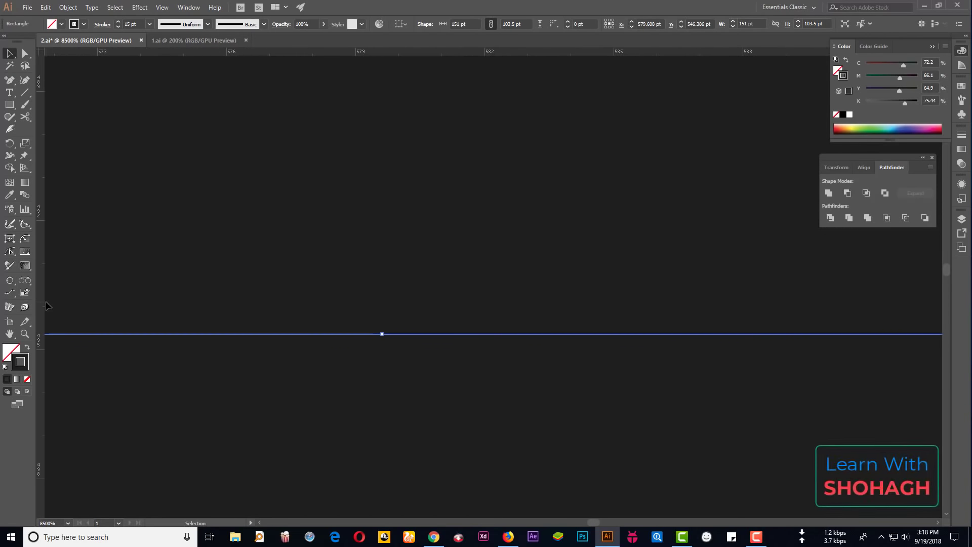
{"action": "left_click_drag", "start_coordinate": [46, 303], "coordinate": [85, 314]}
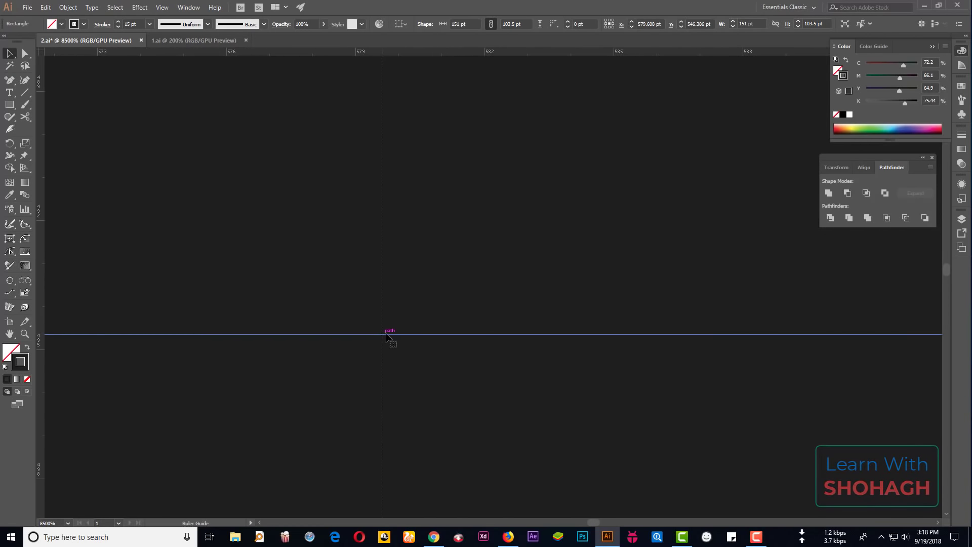
{"action": "scroll", "coordinate": [433, 341], "scroll_direction": "up", "scroll_amount": 3}
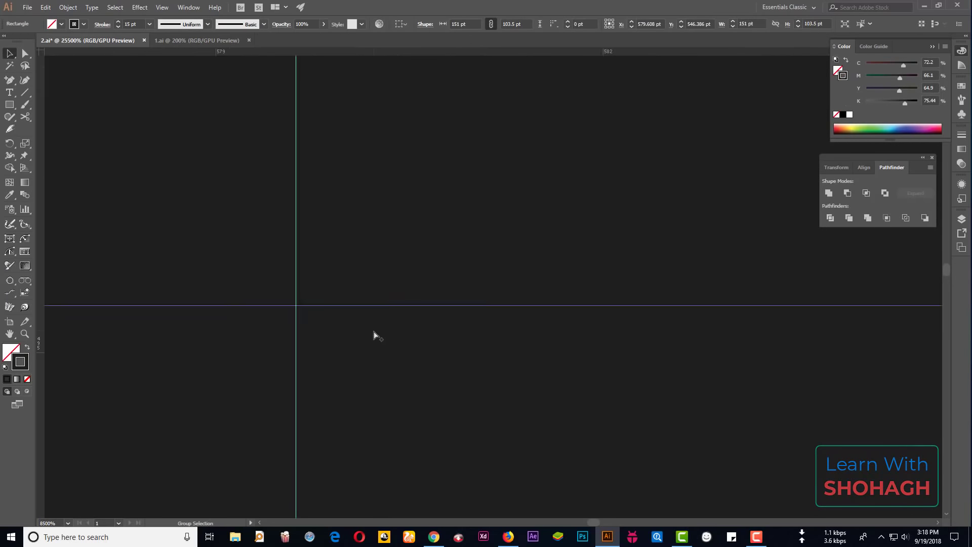
{"action": "scroll", "coordinate": [374, 335], "scroll_direction": "up", "scroll_amount": 1}
{"action": "scroll", "coordinate": [192, 165], "scroll_direction": "up", "scroll_amount": 2}
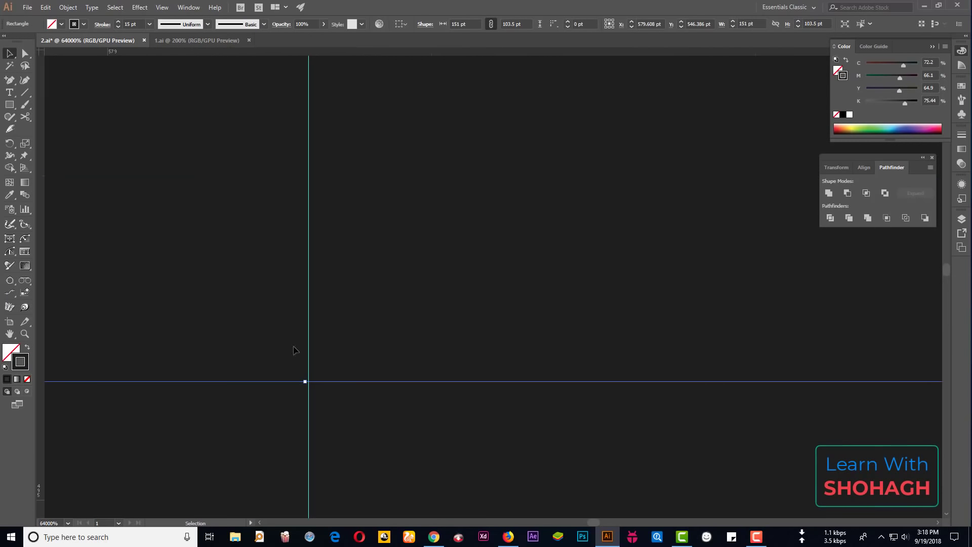
{"action": "left_click", "coordinate": [305, 383]}
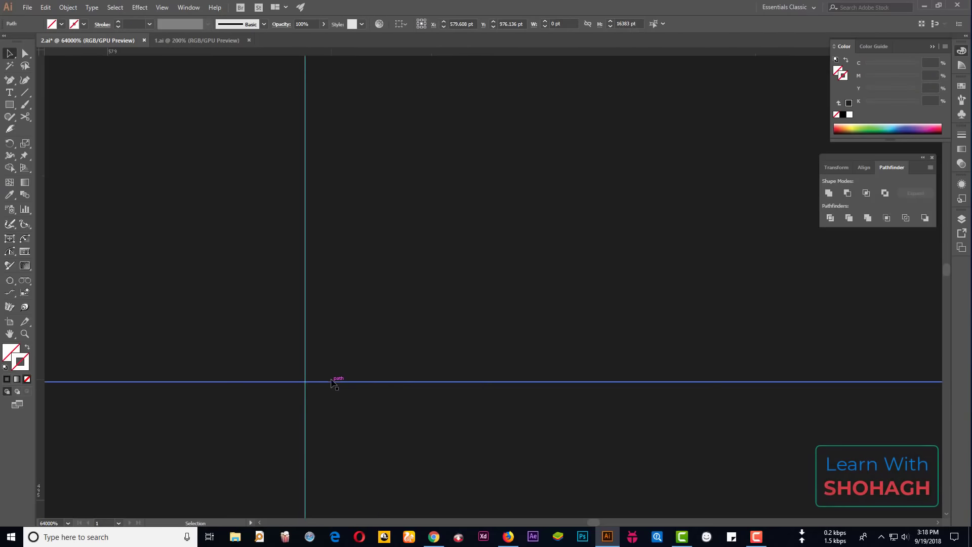
{"action": "key", "text": "ctrl+0"}
{"action": "left_click", "coordinate": [426, 340]}
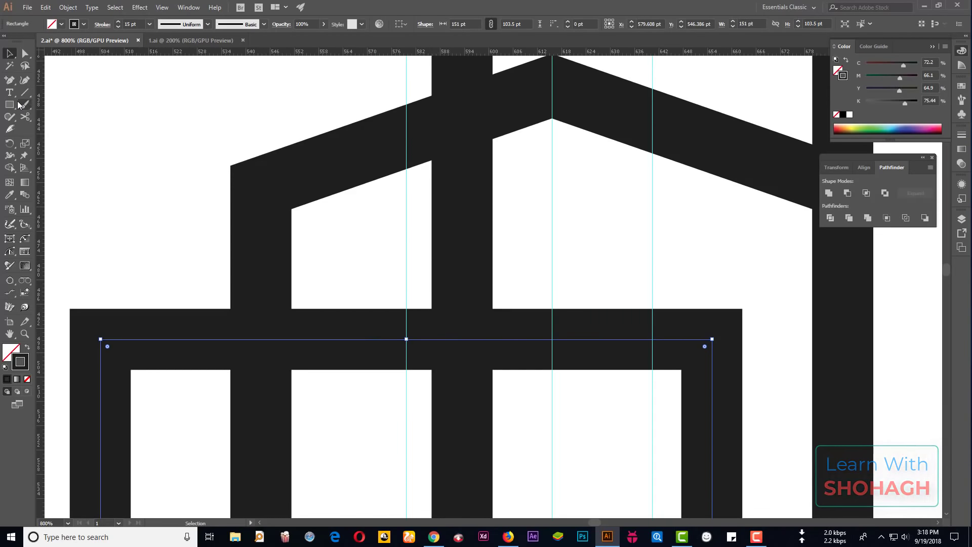
- Add an anchor at the guide on the third rectangle's top edge and raise it into a peak
{"action": "mouse_move", "coordinate": [9, 80]}
{"action": "left_mouse_down"}
{"action": "mouse_move", "coordinate": [51, 80]}
{"action": "mouse_move", "coordinate": [32, 93]}
{"action": "left_mouse_up"}
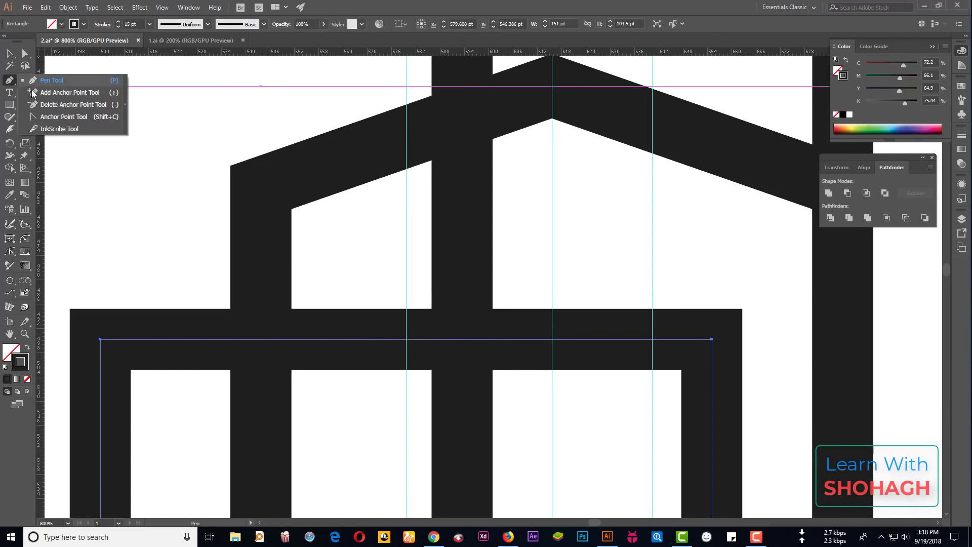
{"action": "left_click", "coordinate": [32, 93]}
{"action": "scroll", "coordinate": [521, 315], "scroll_direction": "up", "scroll_amount": 3}
{"action": "scroll", "coordinate": [573, 284], "scroll_direction": "up", "scroll_amount": 2}
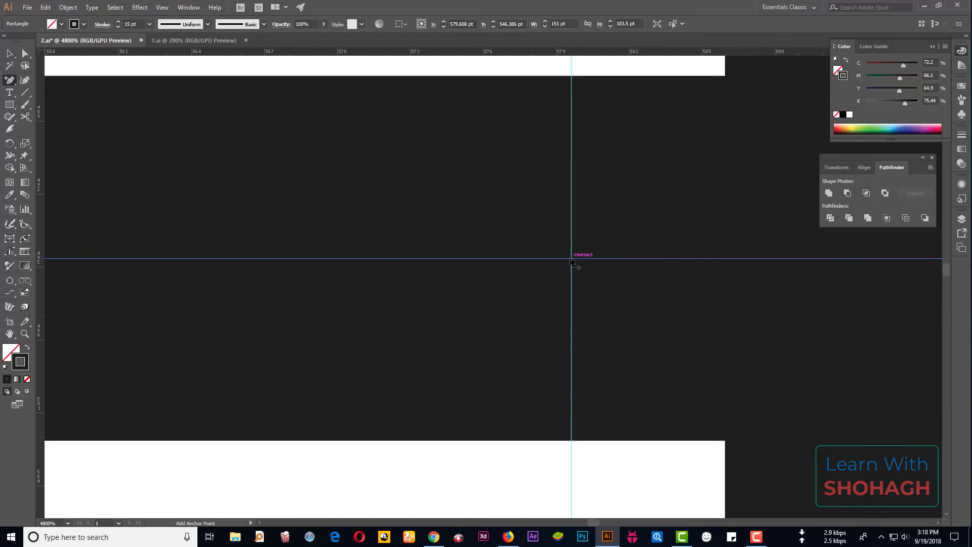
{"action": "left_click", "coordinate": [572, 259]}
{"action": "scroll", "coordinate": [570, 256], "scroll_direction": "down", "scroll_amount": 3}
{"action": "scroll", "coordinate": [532, 279], "scroll_direction": "down", "scroll_amount": 2}
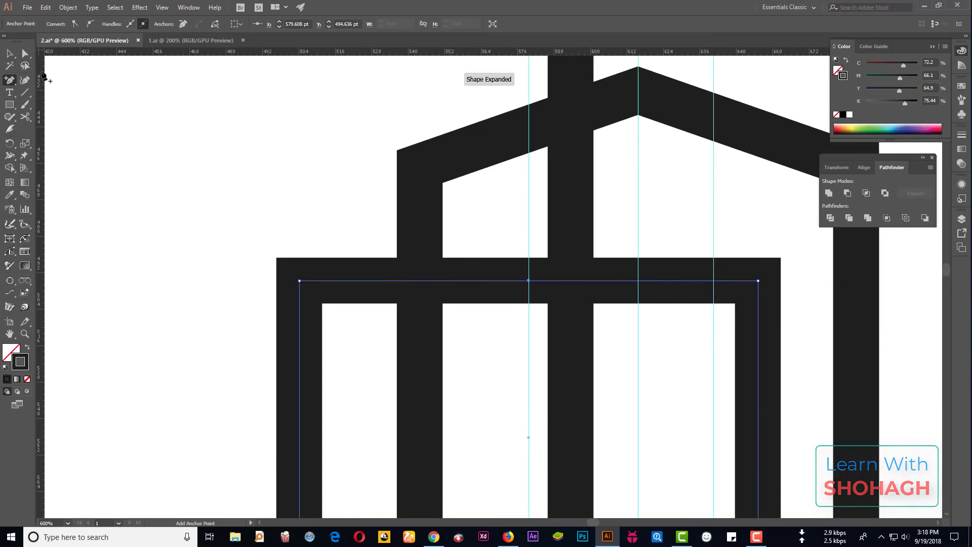
{"action": "left_click", "coordinate": [24, 54]}
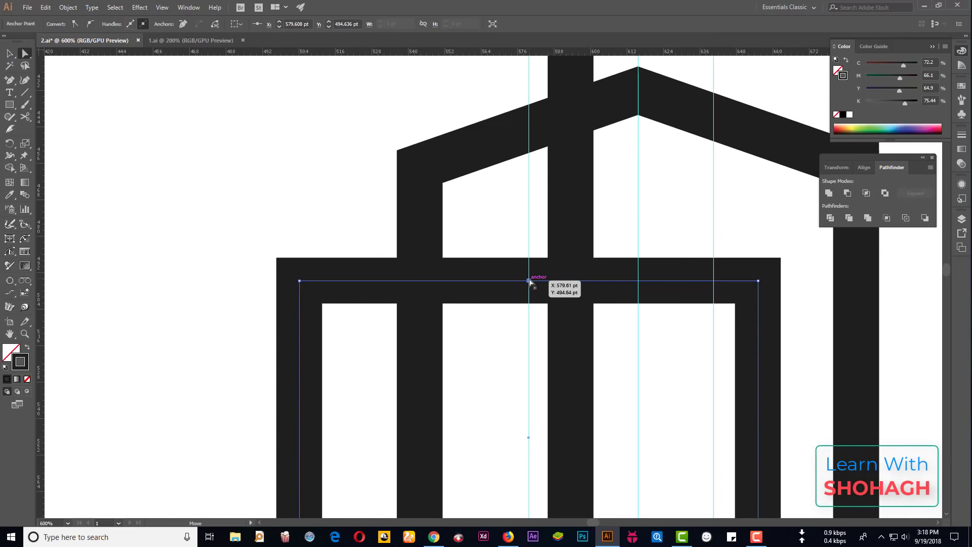
{"action": "left_click_drag", "start_coordinate": [530, 281], "coordinate": [531, 204]}
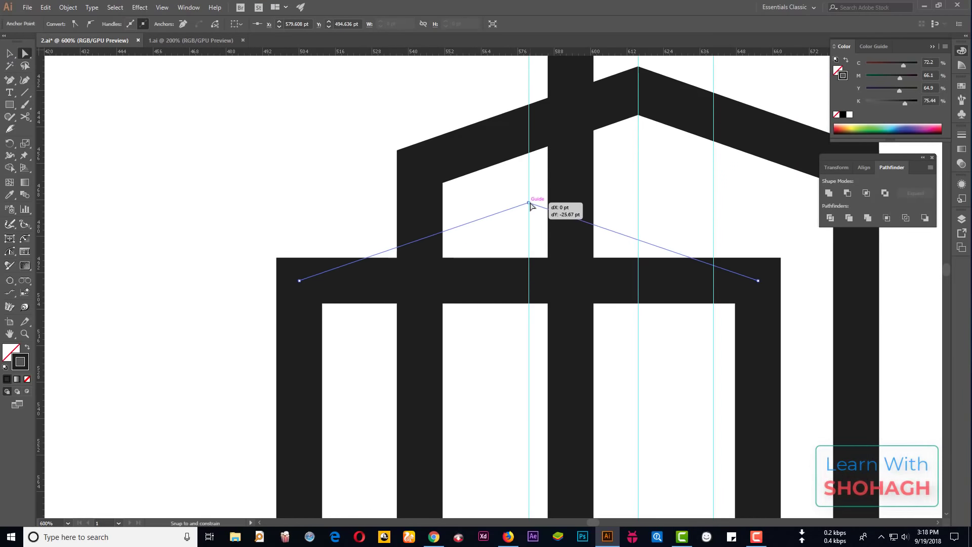
{"action": "scroll", "coordinate": [501, 261], "scroll_direction": "down", "scroll_amount": 2}
{"action": "scroll", "coordinate": [507, 269], "scroll_direction": "down", "scroll_amount": 1}
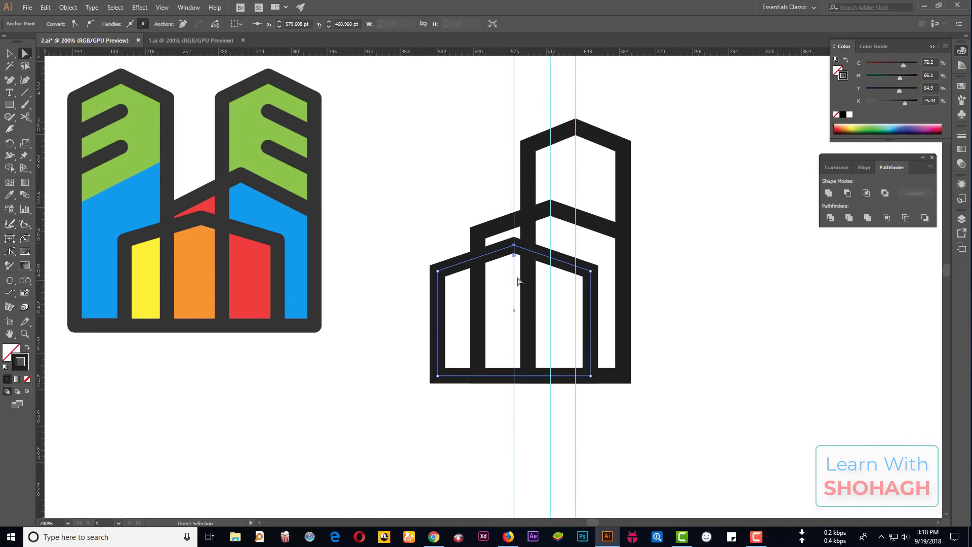
- Drag the upper and lower roof chevrons' top anchors upward so both peaks sit higher
{"action": "key", "text": "ctrl"}
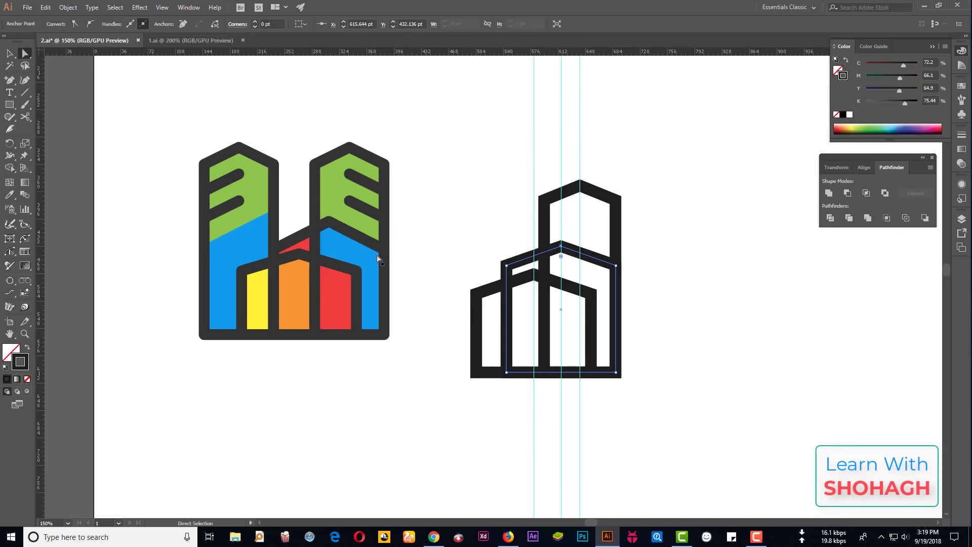
{"action": "scroll", "coordinate": [102, 165], "scroll_direction": "up", "scroll_amount": 2}
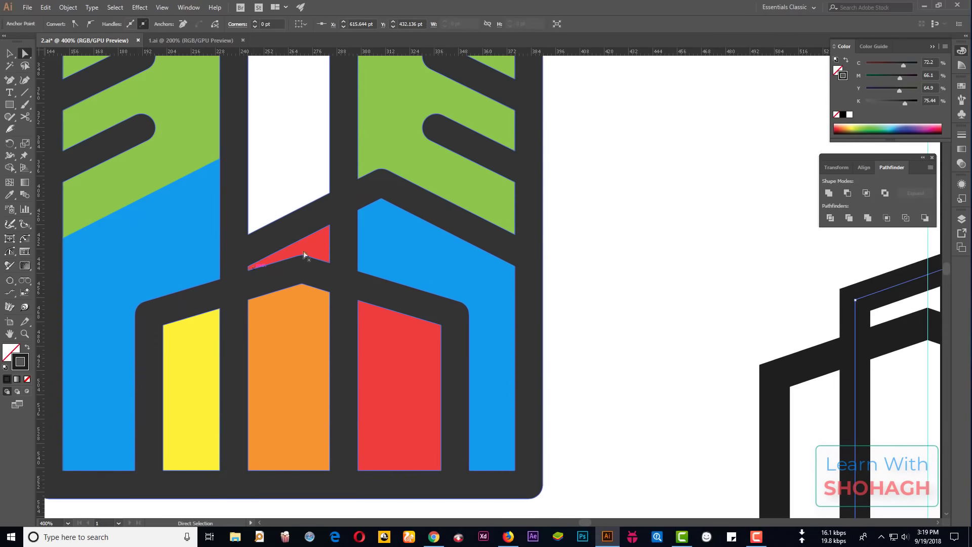
{"action": "scroll", "coordinate": [252, 266], "scroll_direction": "down", "scroll_amount": 3}
{"action": "scroll", "coordinate": [499, 243], "scroll_direction": "up", "scroll_amount": 1}
{"action": "scroll", "coordinate": [557, 261], "scroll_direction": "up", "scroll_amount": 2}
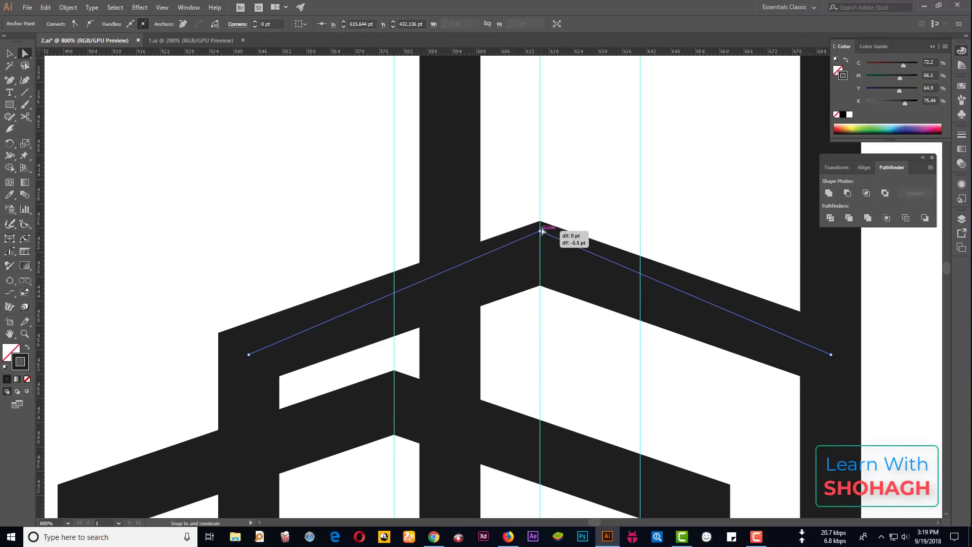
{"action": "left_click_drag", "start_coordinate": [540, 255], "coordinate": [541, 229]}
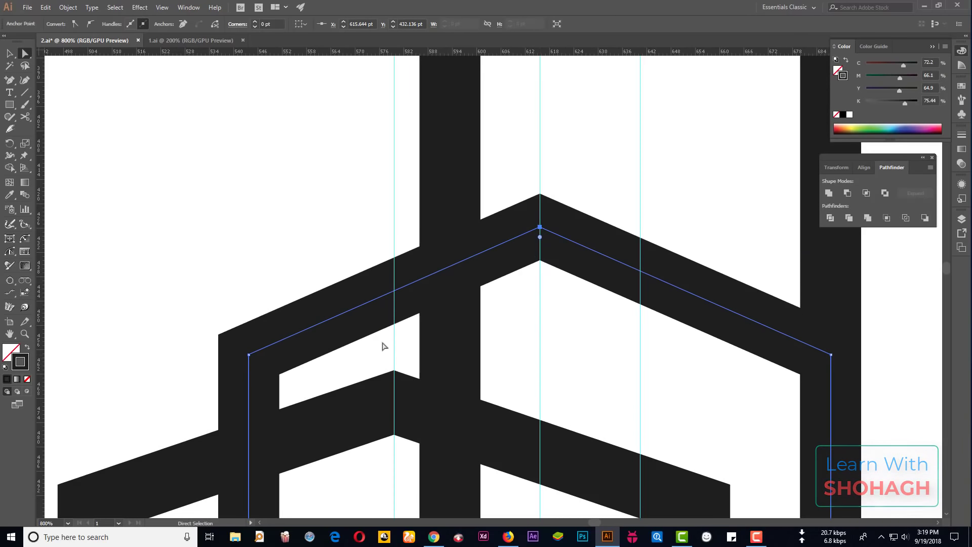
{"action": "left_click", "coordinate": [418, 413]}
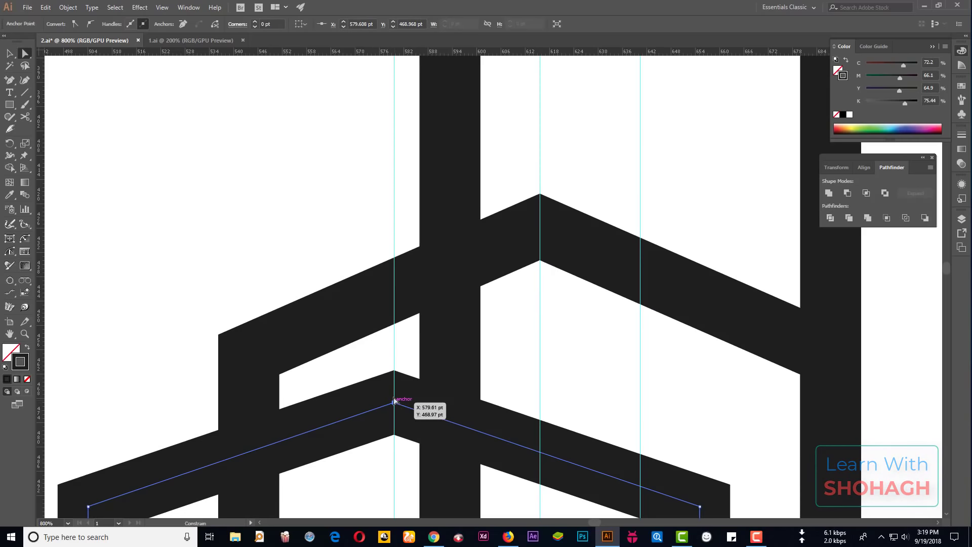
{"action": "left_click_drag", "start_coordinate": [394, 402], "coordinate": [395, 390]}
{"action": "scroll", "coordinate": [429, 384], "scroll_direction": "down", "scroll_amount": 4}
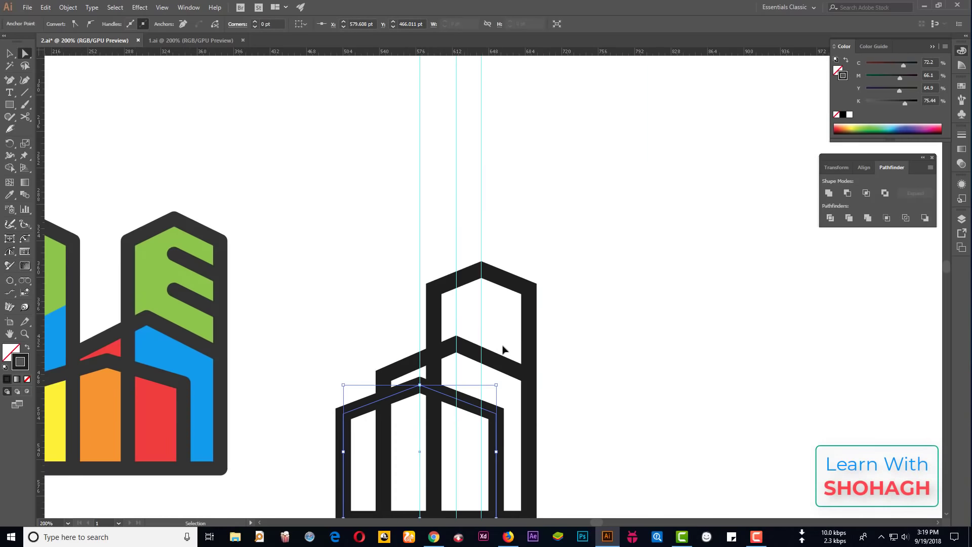
{"action": "scroll", "coordinate": [613, 323], "scroll_direction": "down", "scroll_amount": 2}
{"action": "left_click", "coordinate": [612, 323]}
{"action": "scroll", "coordinate": [464, 385], "scroll_direction": "up", "scroll_amount": 2}
- Delete the three cyan guides above the buildings
{"action": "left_click", "coordinate": [8, 54]}
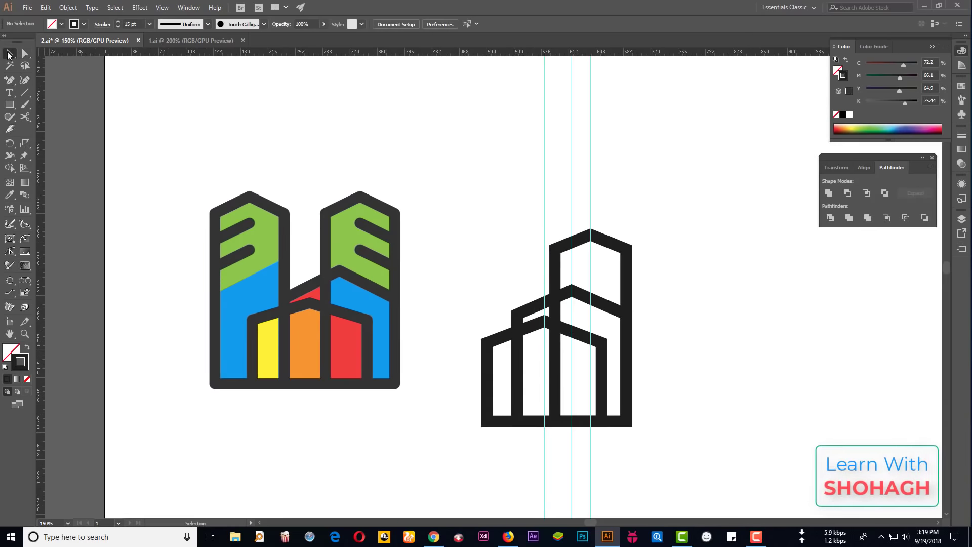
{"action": "left_click_drag", "start_coordinate": [492, 126], "coordinate": [644, 183]}
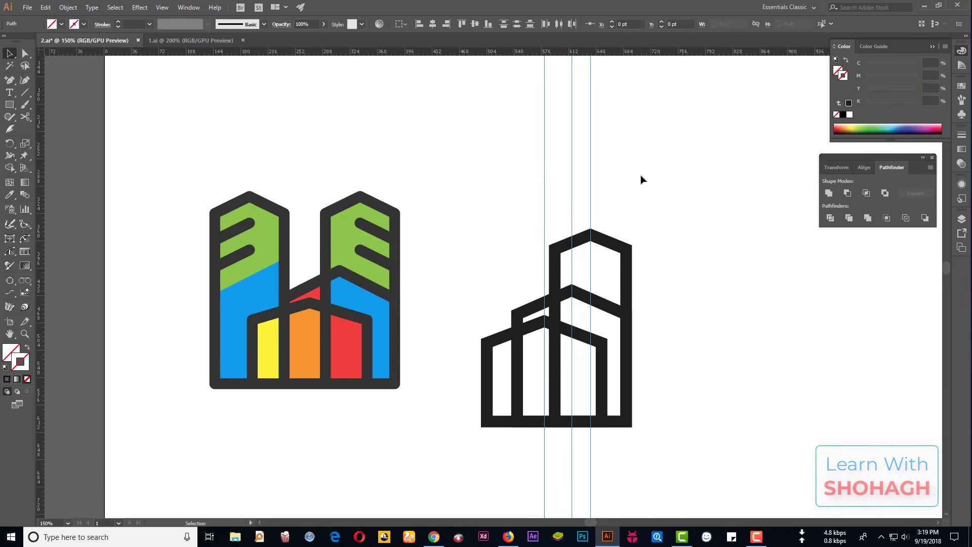
{"action": "key", "text": "Delete"}
{"action": "left_click", "coordinate": [632, 261]}
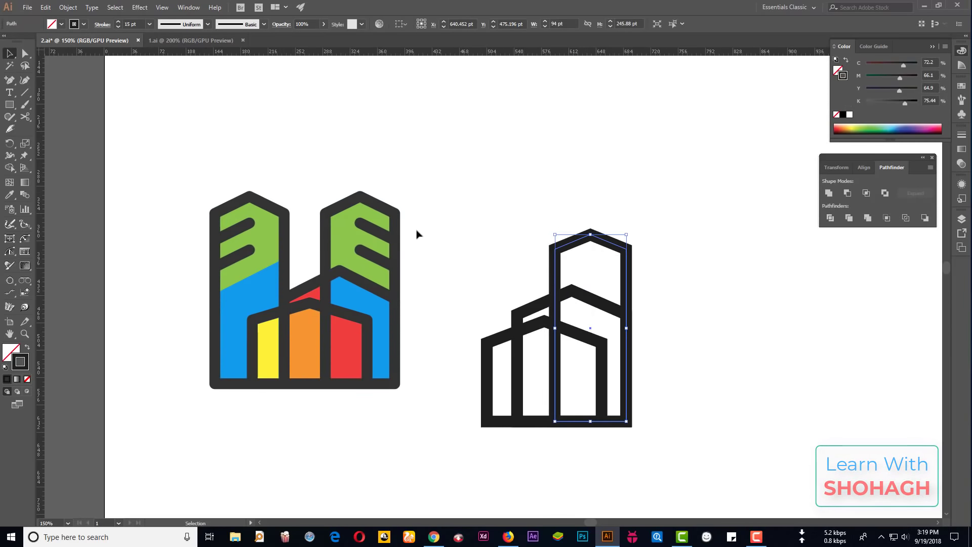
- Draw a slanted window bar inside the tall building's top and move it down slightly
{"action": "left_click", "coordinate": [9, 80]}
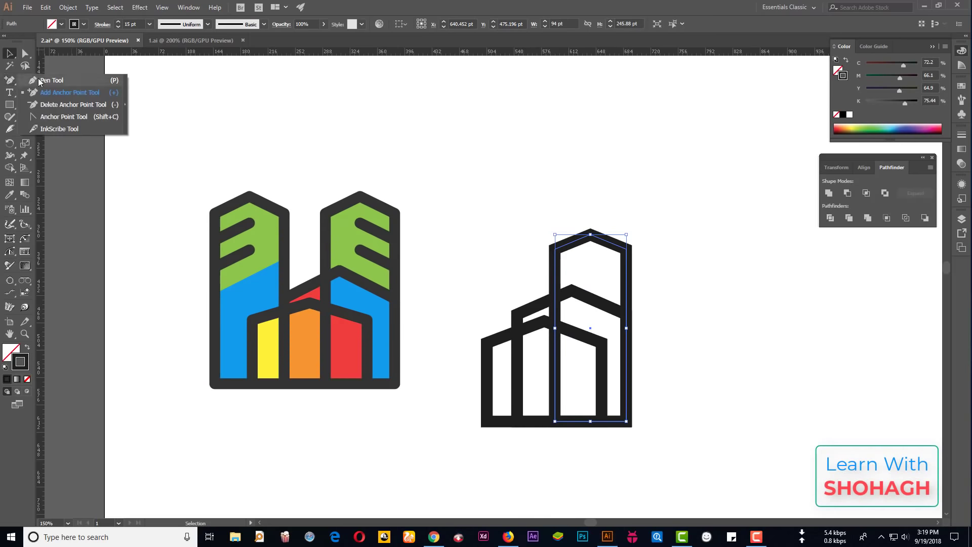
{"action": "key", "text": "ctrl+plus"}
{"action": "key", "text": "ctrl+plus"}
{"action": "key", "text": "ctrl+plus"}
{"action": "key", "text": "ctrl+plus"}
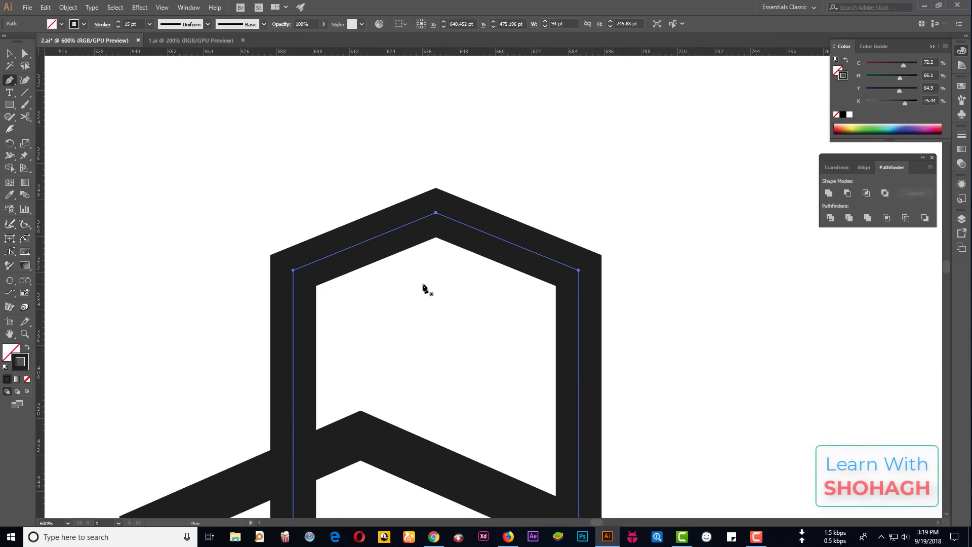
{"action": "left_click_drag", "start_coordinate": [424, 282], "coordinate": [514, 341]}
{"action": "key", "text": "ctrl+z"}
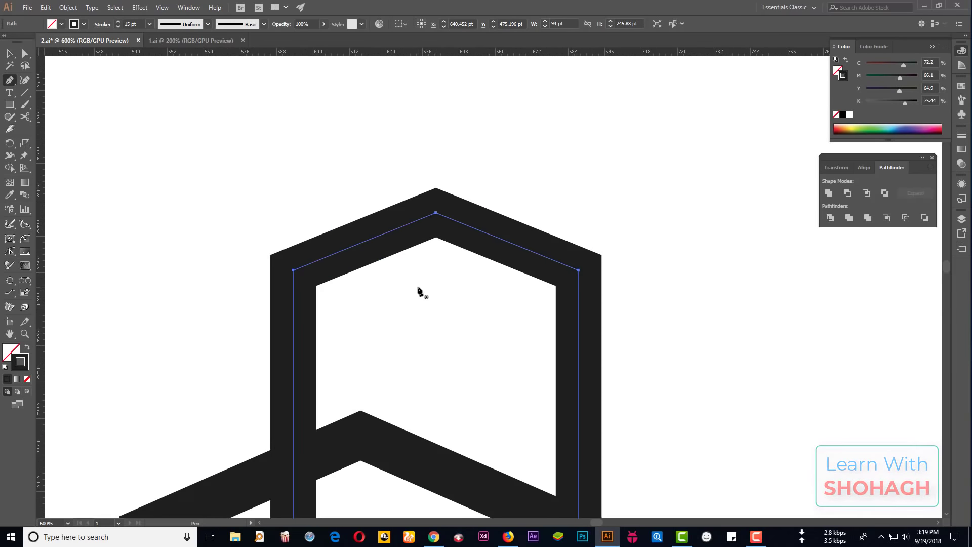
{"action": "left_click", "coordinate": [418, 286]}
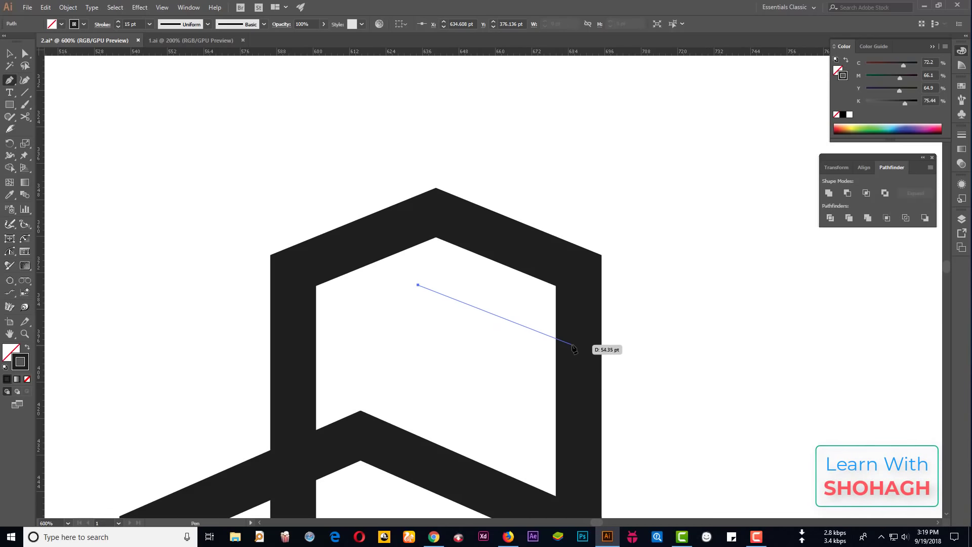
{"action": "left_click", "coordinate": [573, 345]}
{"action": "left_click", "coordinate": [9, 54]}
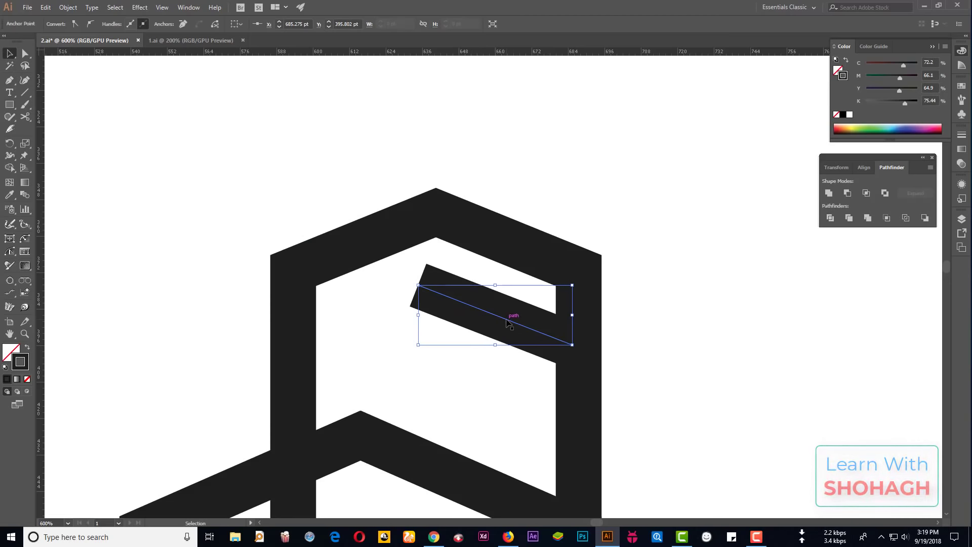
{"action": "left_click_drag", "start_coordinate": [507, 320], "coordinate": [488, 431]}
{"action": "scroll", "coordinate": [656, 326], "scroll_direction": "down", "scroll_amount": 2}
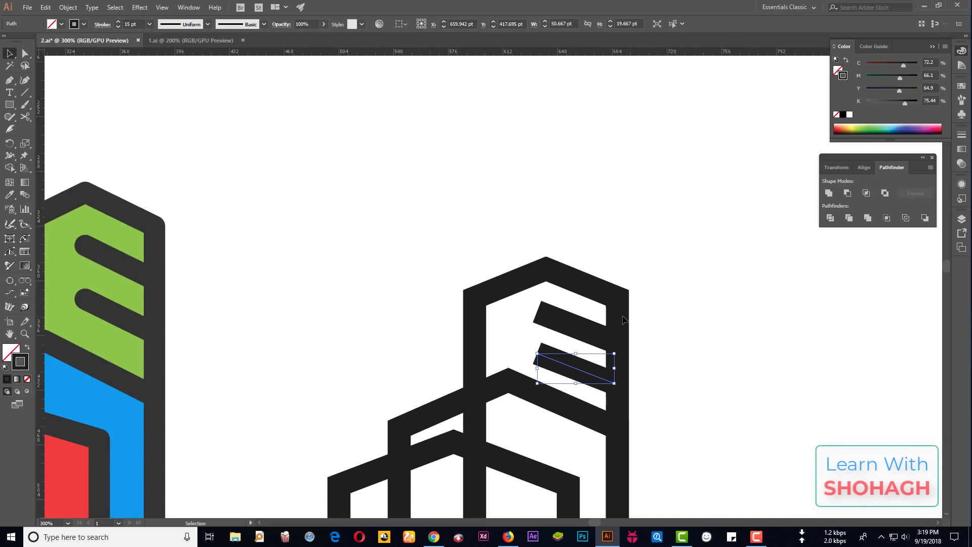
{"action": "left_click", "coordinate": [589, 332]}
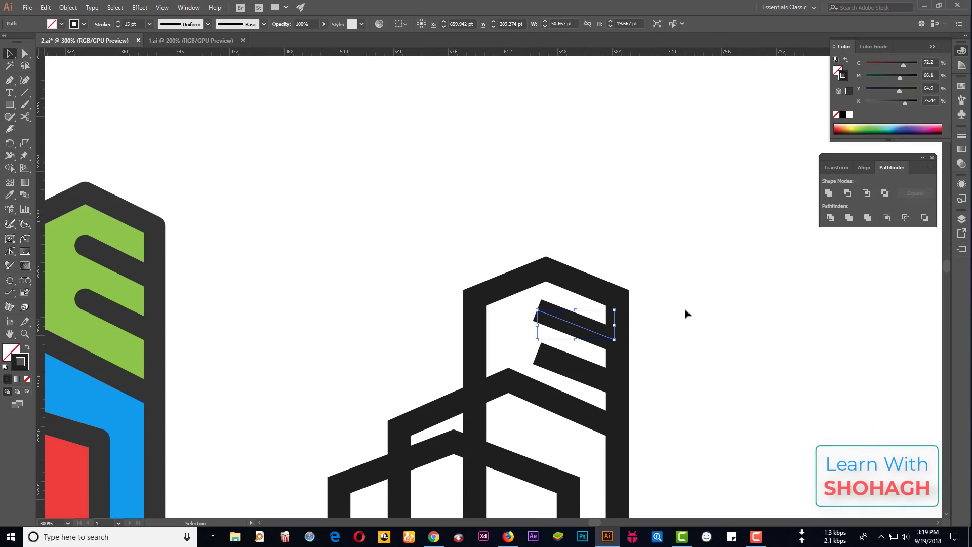
{"action": "left_click", "coordinate": [562, 271]}
{"action": "scroll", "coordinate": [558, 281], "scroll_direction": "down", "scroll_amount": 3}
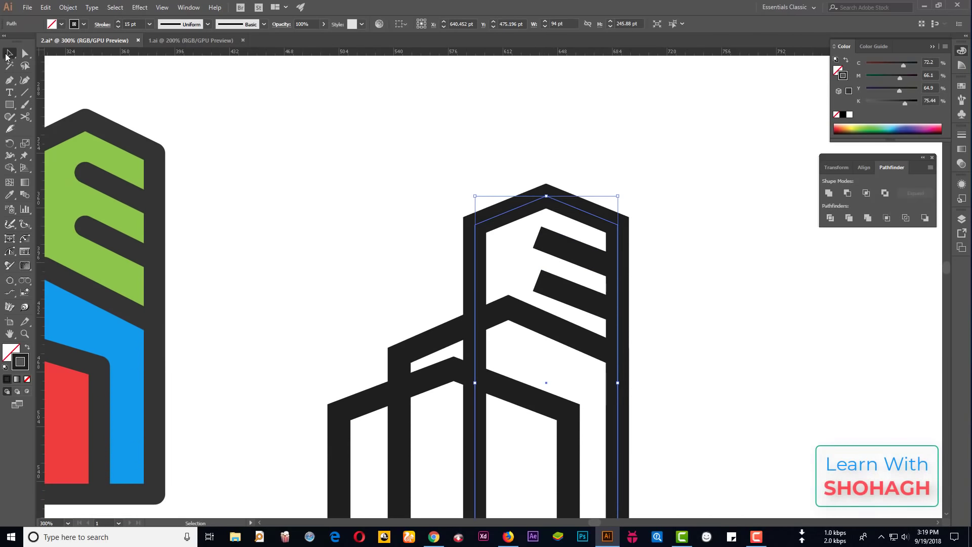
- Raise the tall building's roof by nudging its top anchors up two steps
{"action": "left_click", "coordinate": [23, 53]}
{"action": "left_click_drag", "start_coordinate": [412, 158], "coordinate": [635, 229]}
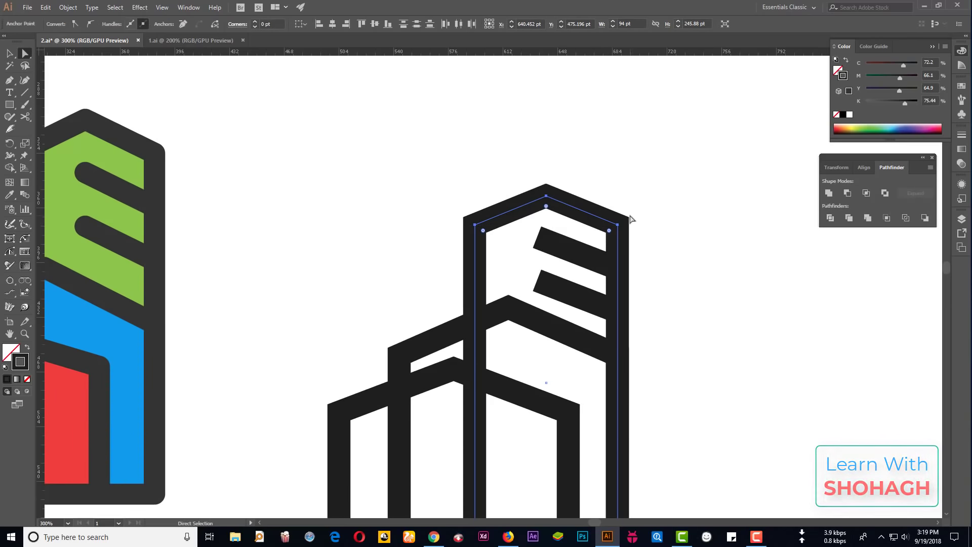
{"action": "key", "text": "Up"}
{"action": "key", "text": "Up"}
{"action": "key", "text": "Up"}
{"action": "key", "text": "Up"}
{"action": "key", "text": "Up"}
{"action": "key", "text": "Up"}
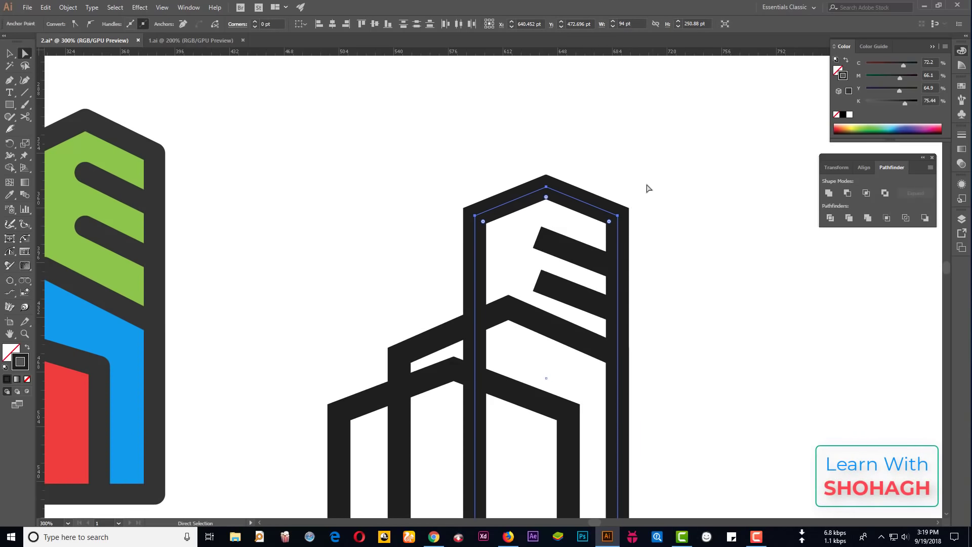
{"action": "key", "text": "Up"}
- Place a copy of the upper window bar directly below it
{"action": "left_click", "coordinate": [9, 53]}
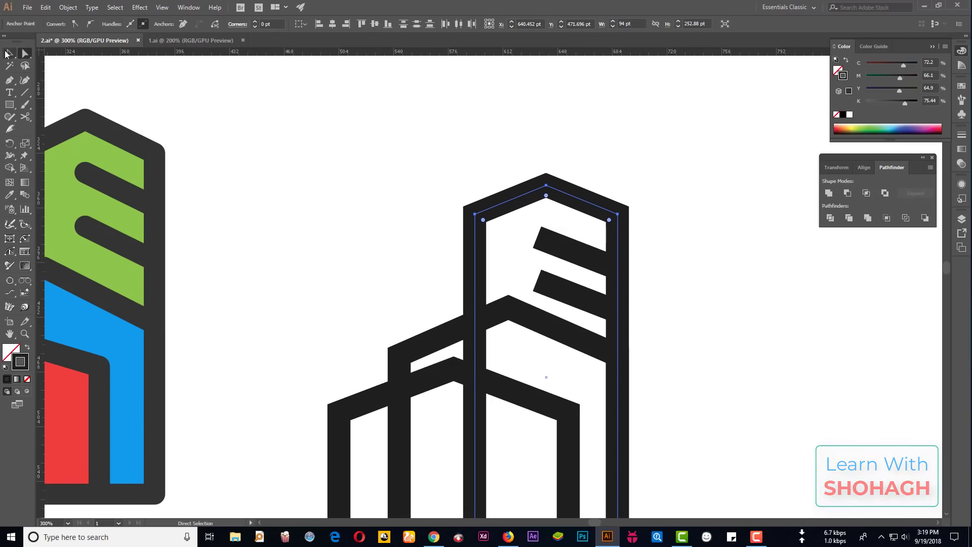
{"action": "left_click", "coordinate": [584, 258]}
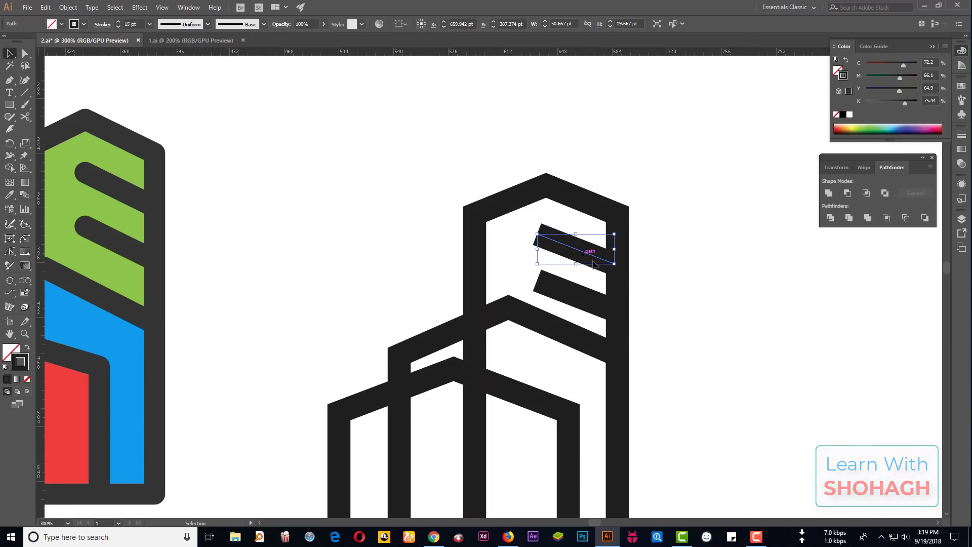
{"action": "left_click_drag", "start_coordinate": [594, 263], "coordinate": [589, 304]}
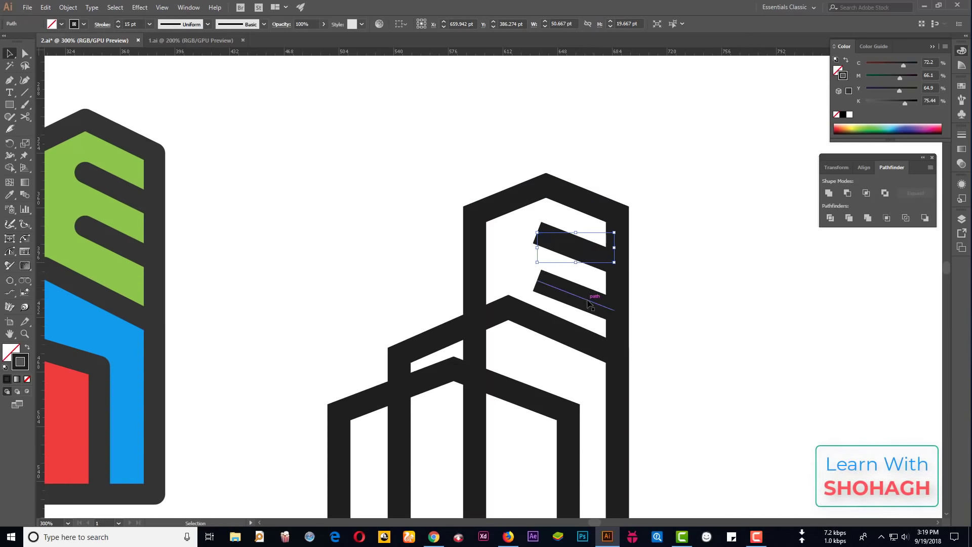
{"action": "left_click", "coordinate": [689, 274]}
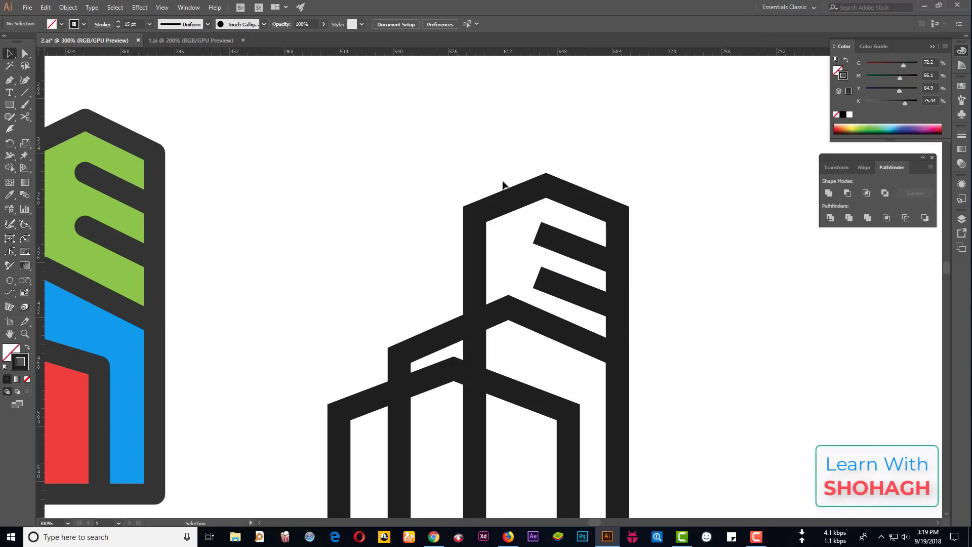
- Give the whole outline building's stroke rounded (Round Join) corners
{"action": "scroll", "coordinate": [467, 195], "scroll_direction": "down", "scroll_amount": 3}
{"action": "left_click_drag", "start_coordinate": [420, 169], "coordinate": [557, 390]}
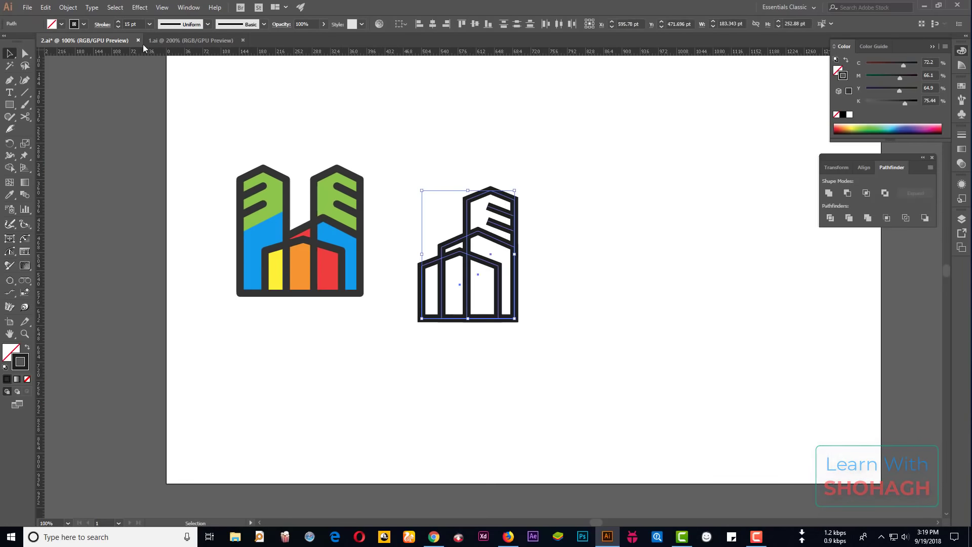
{"action": "left_click", "coordinate": [101, 26]}
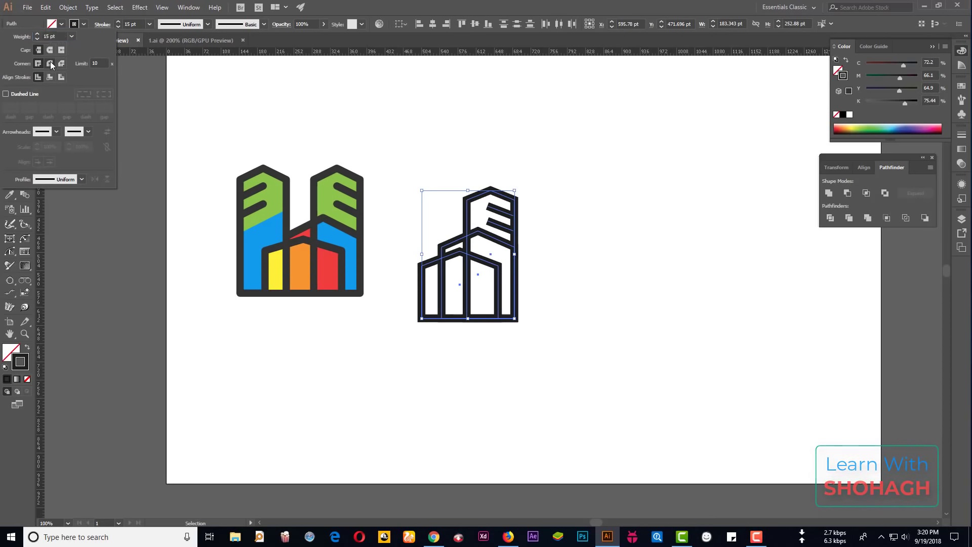
{"action": "left_click", "coordinate": [50, 63]}
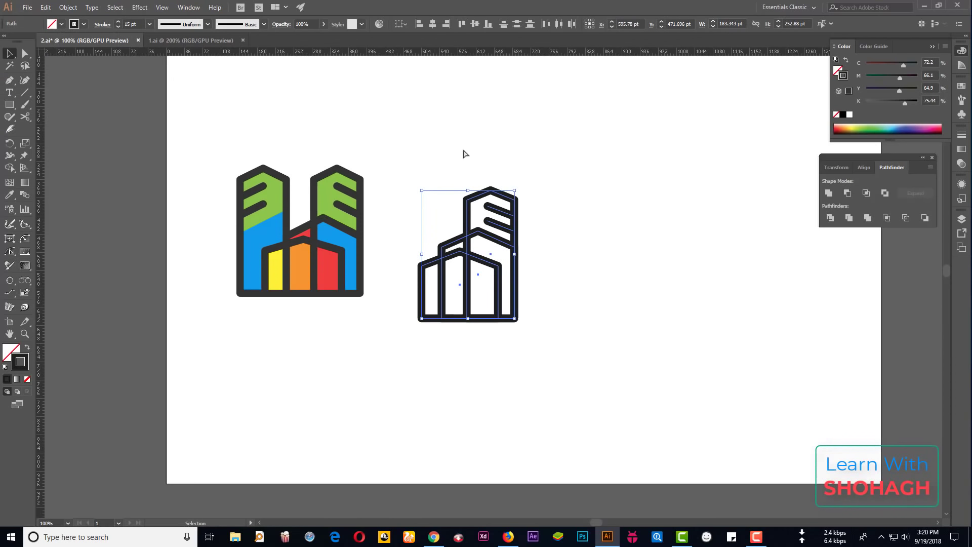
{"action": "left_click", "coordinate": [295, 199]}
- Nudge both window bars up one step together
{"action": "scroll", "coordinate": [303, 193], "scroll_direction": "up", "scroll_amount": 3}
{"action": "scroll", "coordinate": [255, 221], "scroll_direction": "down", "scroll_amount": 2}
{"action": "scroll", "coordinate": [553, 258], "scroll_direction": "up", "scroll_amount": 1, "text": "alt"}
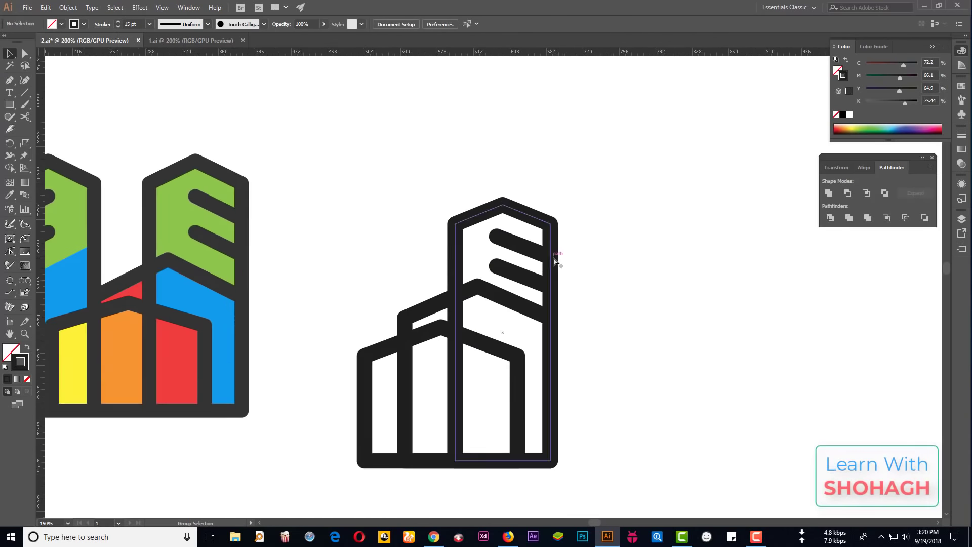
{"action": "scroll", "coordinate": [557, 294], "scroll_direction": "down", "scroll_amount": 1, "text": "alt"}
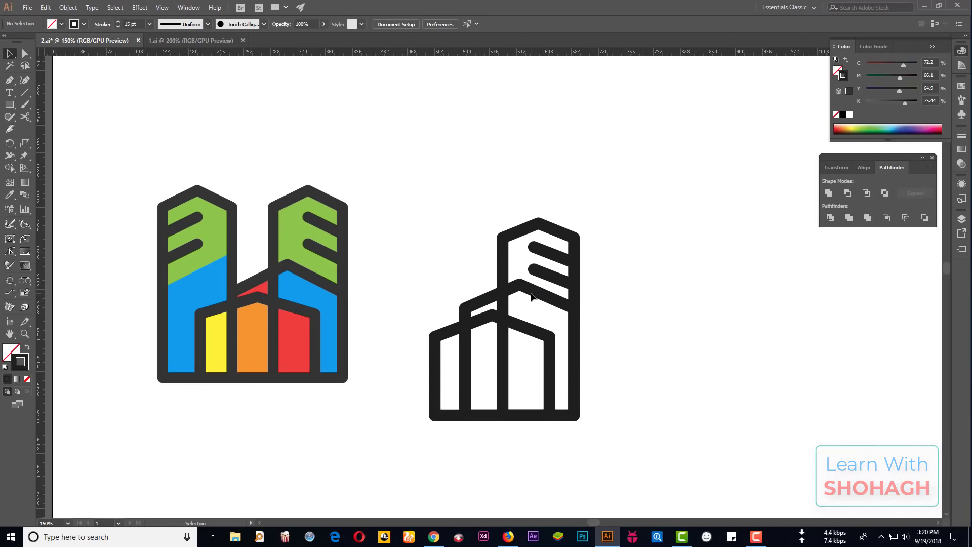
{"action": "scroll", "coordinate": [579, 244], "scroll_direction": "up", "scroll_amount": 2, "text": "alt"}
{"action": "scroll", "coordinate": [579, 245], "scroll_direction": "up", "scroll_amount": 2, "text": "alt"}
{"action": "left_click", "coordinate": [576, 223]}
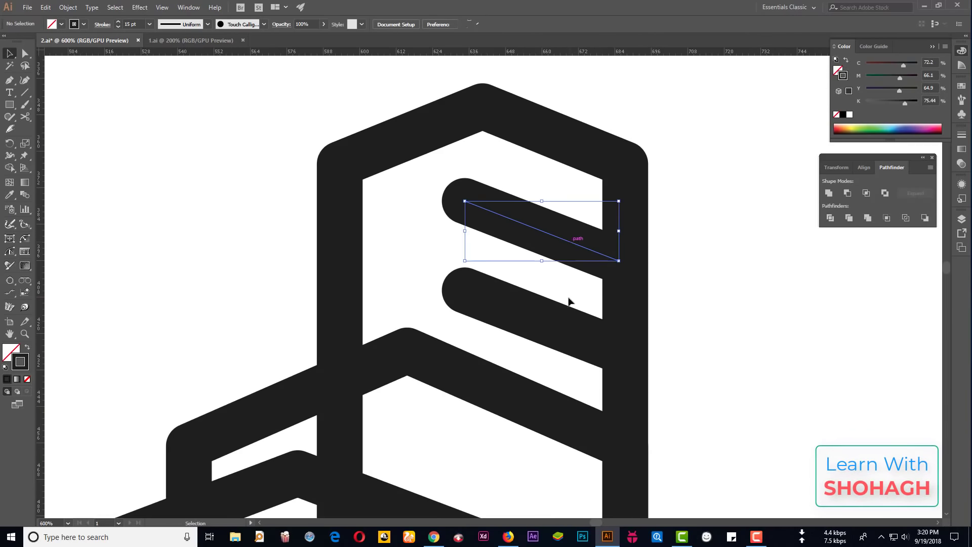
{"action": "left_click", "coordinate": [581, 310], "text": "shift"}
{"action": "key", "text": "Up"}
{"action": "key", "text": "Up"}
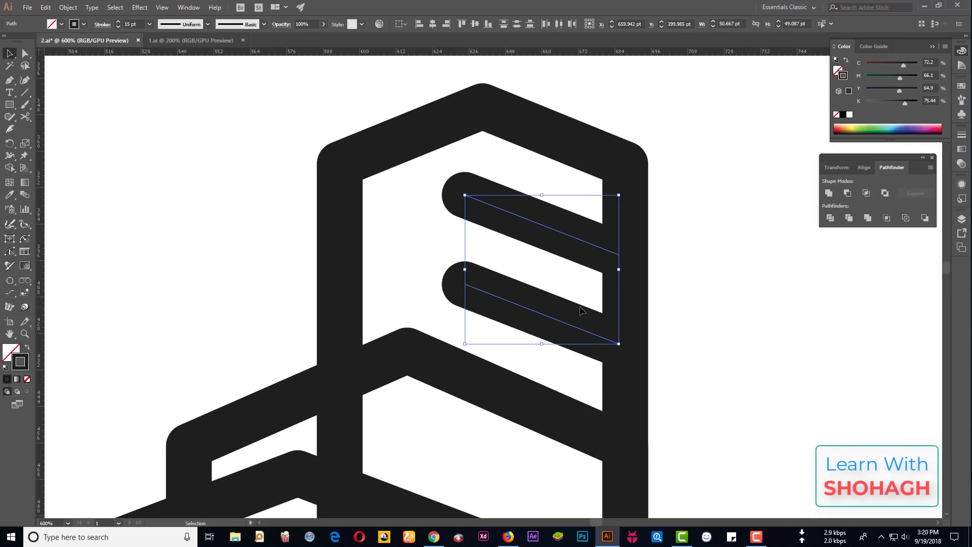
{"action": "left_click", "coordinate": [675, 299]}
{"action": "scroll", "coordinate": [563, 261], "scroll_direction": "down", "scroll_amount": 4, "text": "alt"}
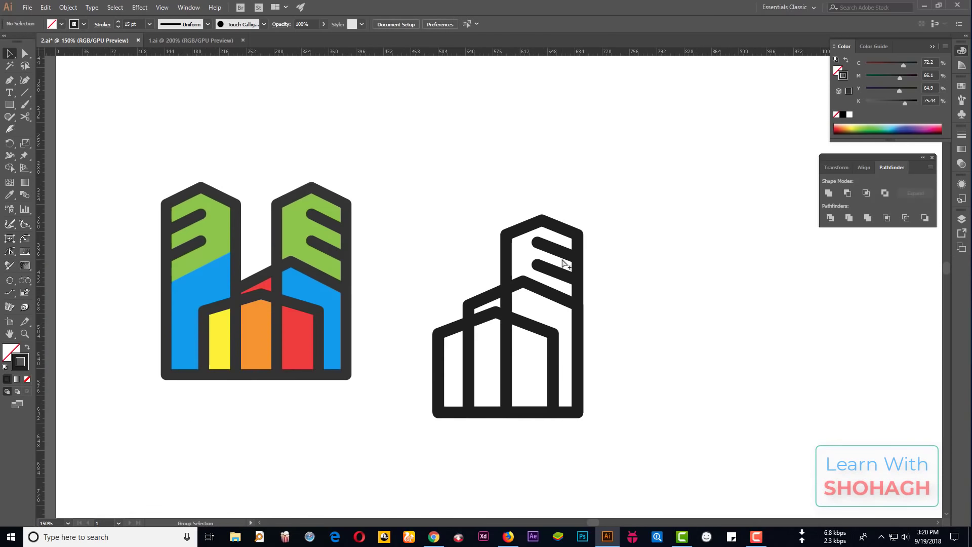
{"action": "scroll", "coordinate": [513, 328], "scroll_direction": "up", "scroll_amount": 1, "text": "alt"}
{"action": "left_click", "coordinate": [507, 329]}
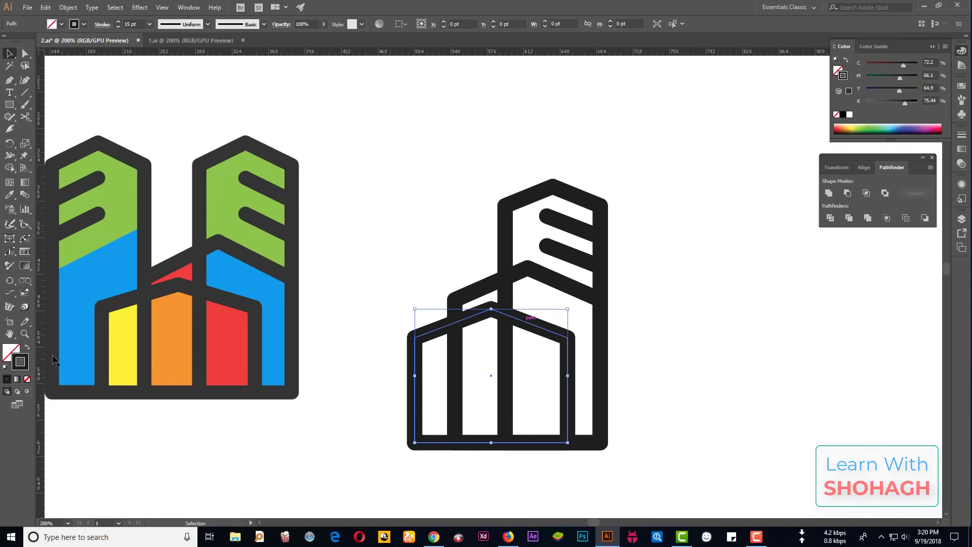
- Fill the front building with red ff0000
{"action": "double_click", "coordinate": [10, 351]}
{"action": "type", "text": "ff0000"}
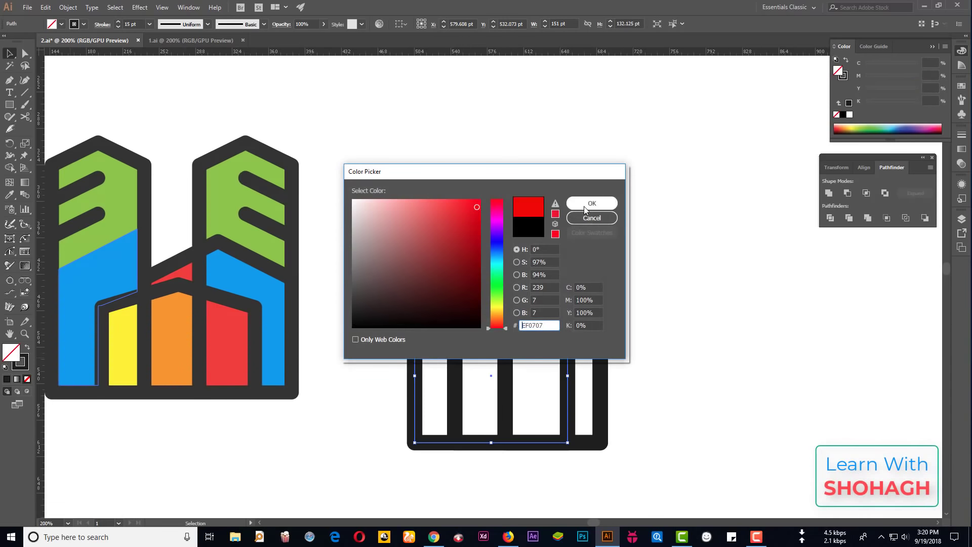
{"action": "left_click", "coordinate": [589, 203]}
- Fill the middle building with green 2ecc71
{"action": "left_click", "coordinate": [569, 293]}
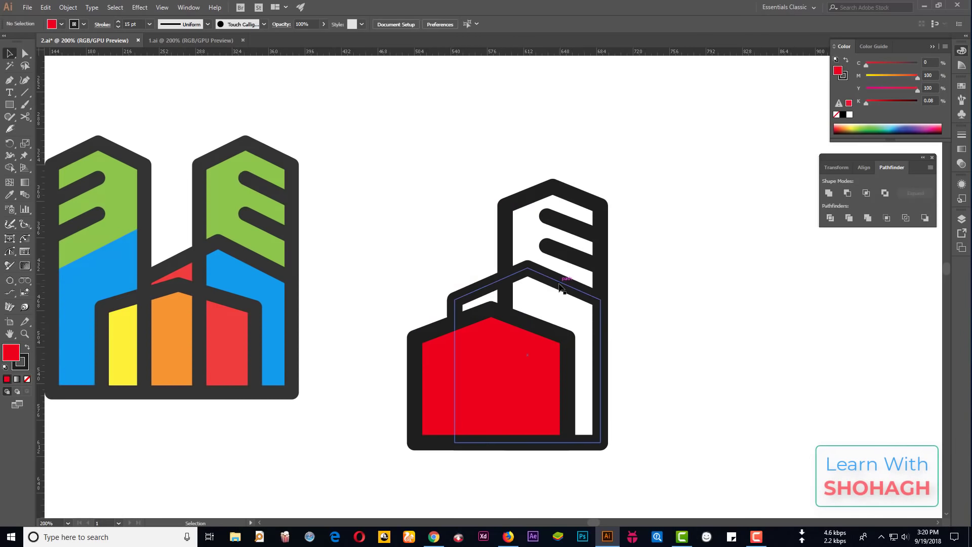
{"action": "double_click", "coordinate": [11, 352]}
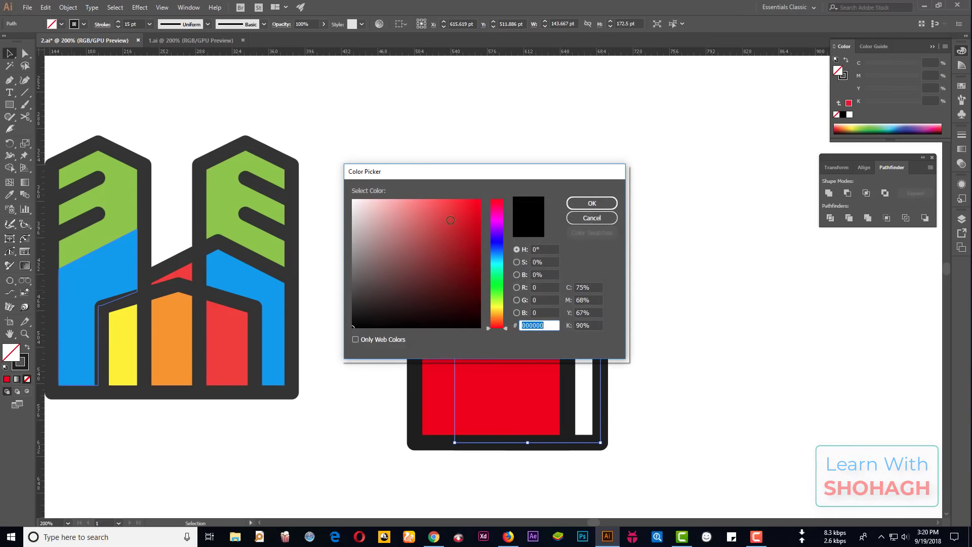
{"action": "type", "text": "2ecc71"}
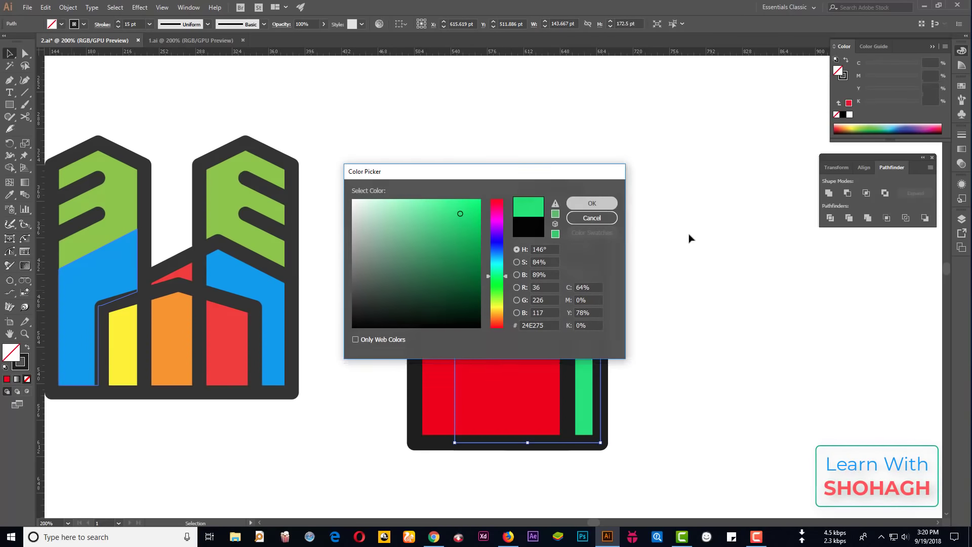
{"action": "key", "text": "Return"}
{"action": "left_click", "coordinate": [686, 259]}
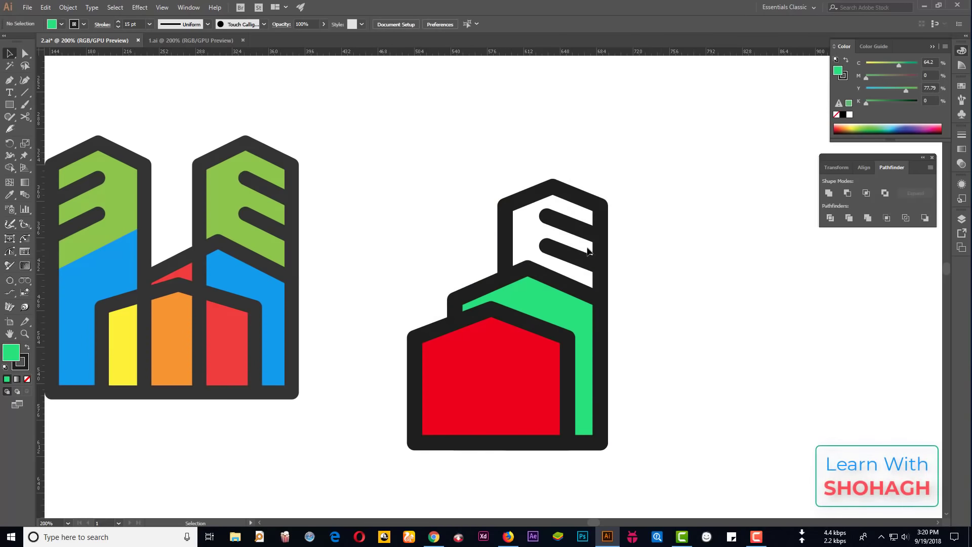
- Bring the tall tower to front and place a vertically reflected copy left of the house
{"action": "mouse_move", "coordinate": [568, 155]}
{"action": "left_mouse_down"}
{"action": "mouse_move", "coordinate": [591, 260]}
{"action": "mouse_move", "coordinate": [610, 261]}
{"action": "left_mouse_up"}
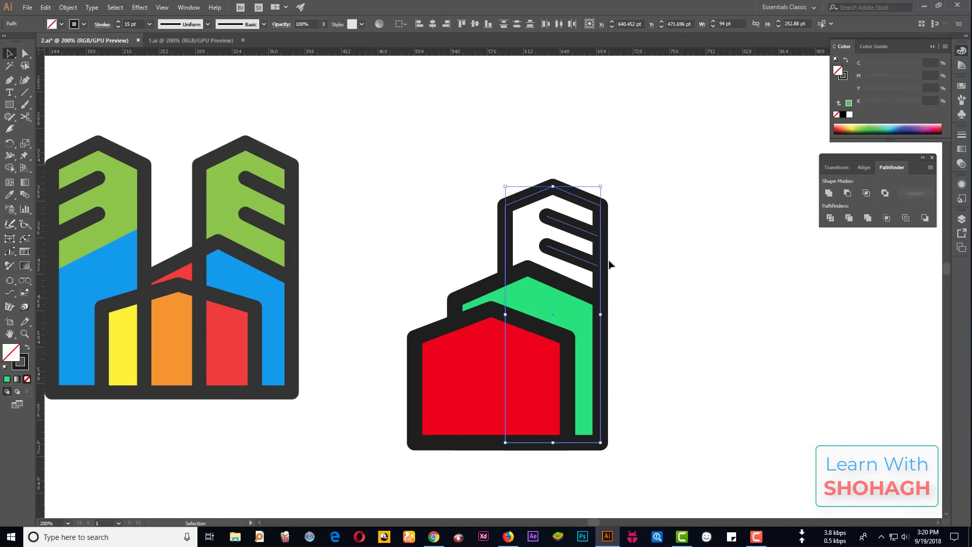
{"action": "key", "text": "ctrl+shift+bracketright"}
{"action": "right_click", "coordinate": [600, 250]}
{"action": "mouse_move", "coordinate": [631, 346]}
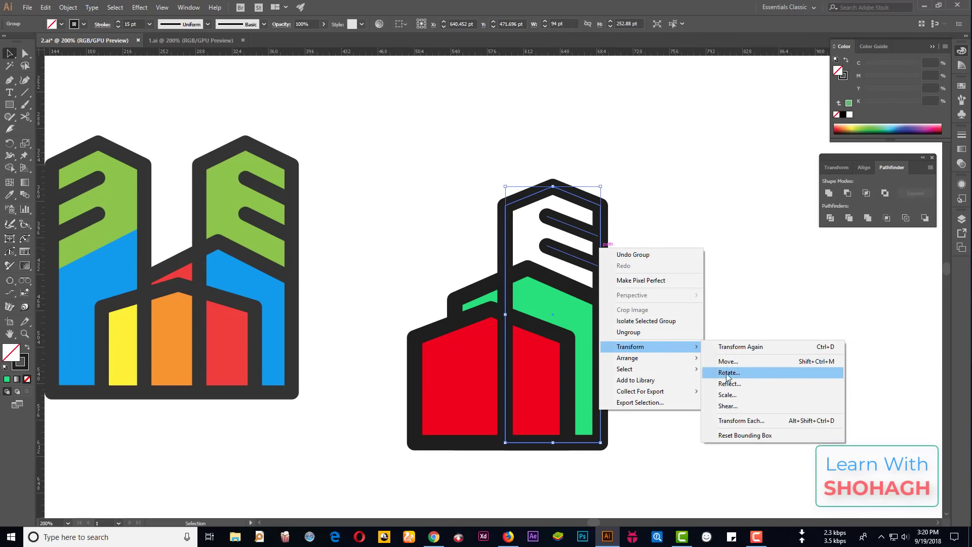
{"action": "left_click", "coordinate": [728, 384]}
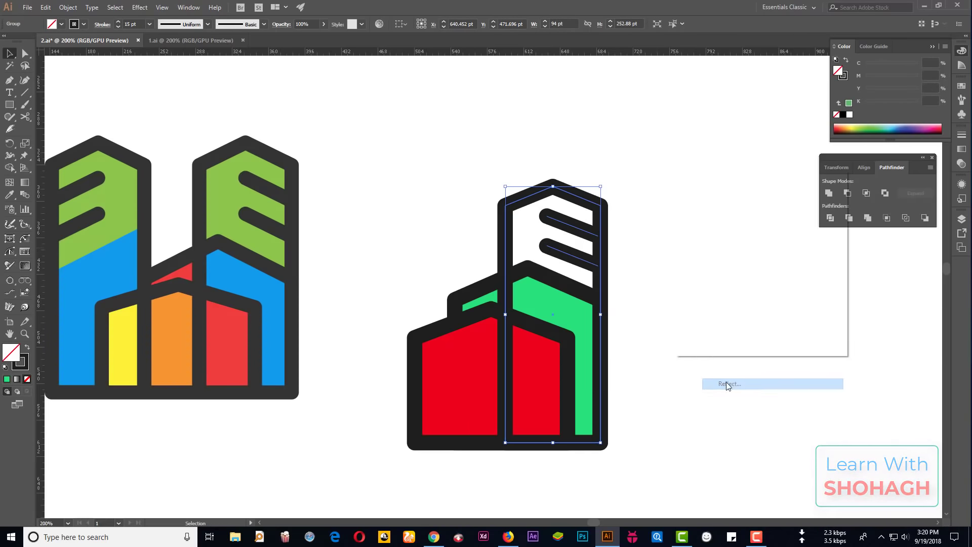
{"action": "left_click", "coordinate": [691, 310]}
{"action": "left_click", "coordinate": [709, 330]}
{"action": "mouse_move", "coordinate": [554, 276]}
{"action": "left_mouse_down"}
{"action": "mouse_move", "coordinate": [443, 260]}
{"action": "mouse_move", "coordinate": [398, 265]}
{"action": "left_mouse_up"}
{"action": "left_click", "coordinate": [657, 469]}
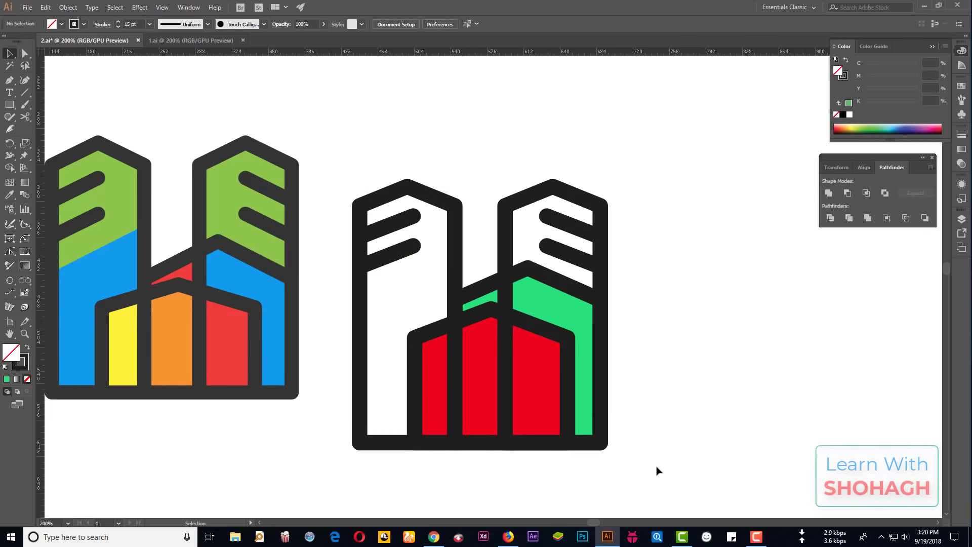
{"action": "left_click_drag", "start_coordinate": [658, 469], "coordinate": [418, 64]}
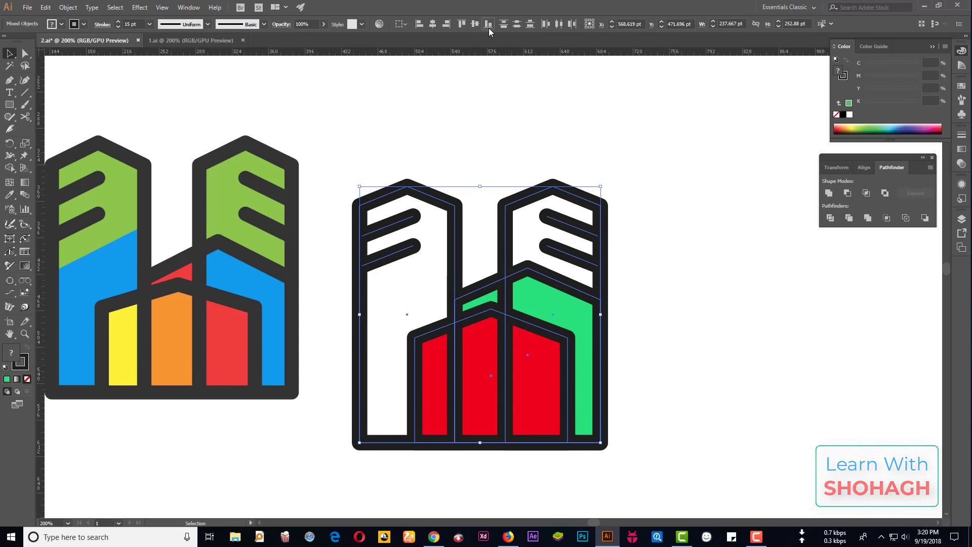
- Select the whole two-tower logo and drag a horizontal copy of it to the right
{"action": "left_click", "coordinate": [836, 358]}
{"action": "scroll", "coordinate": [782, 335], "scroll_direction": "down", "scroll_amount": 3, "text": "alt"}
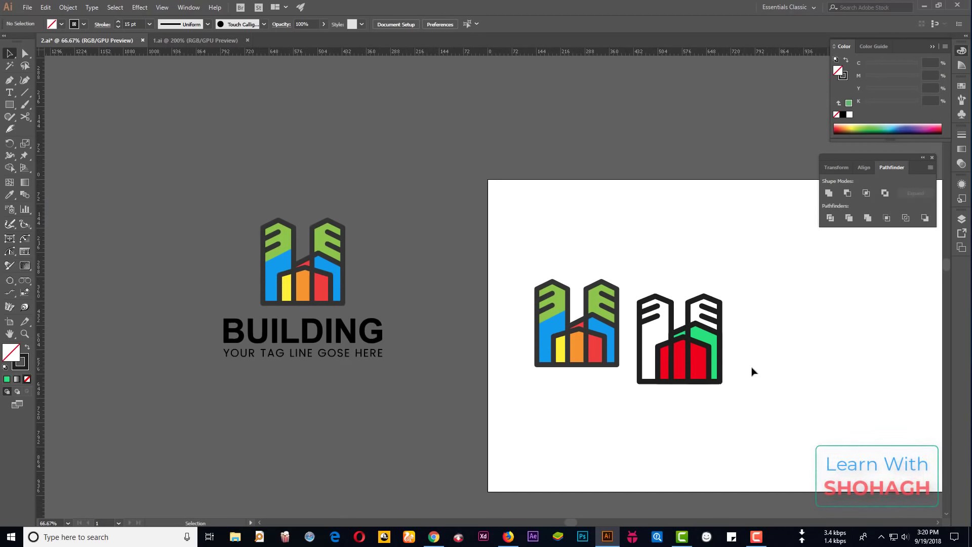
{"action": "scroll", "coordinate": [755, 380], "scroll_direction": "up", "scroll_amount": 2, "text": "alt"}
{"action": "scroll", "coordinate": [637, 285], "scroll_direction": "up", "scroll_amount": 1, "text": "alt"}
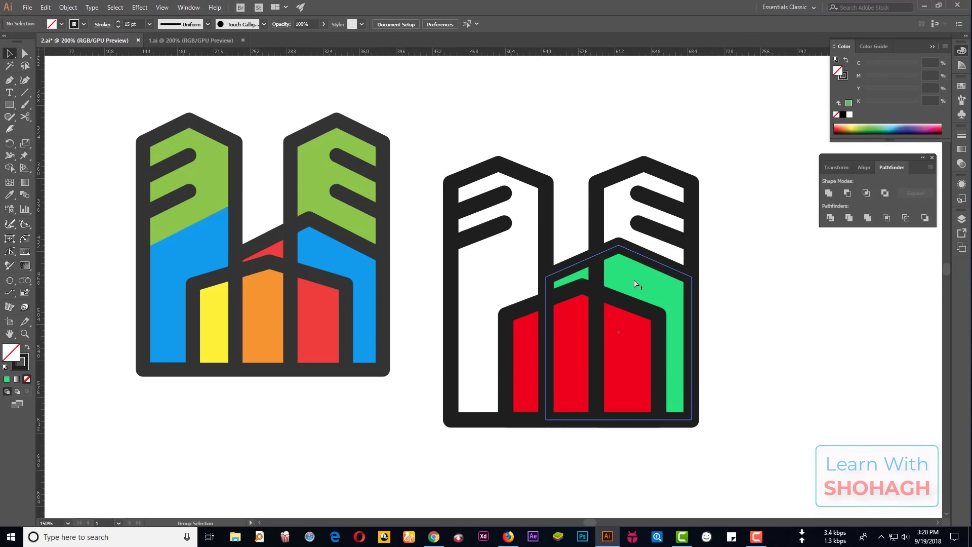
{"action": "left_click", "coordinate": [611, 226]}
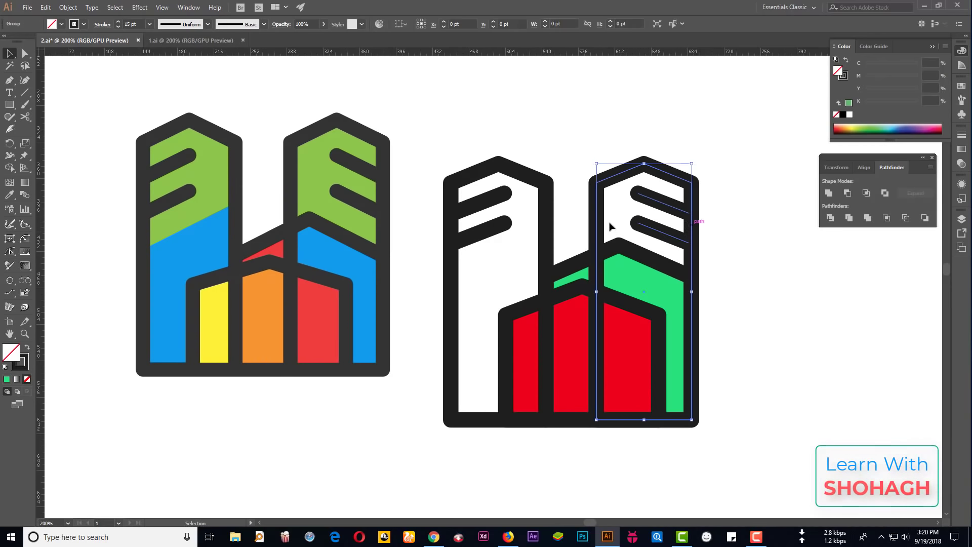
{"action": "mouse_move", "coordinate": [485, 122]}
{"action": "left_mouse_down"}
{"action": "mouse_move", "coordinate": [667, 161]}
{"action": "mouse_move", "coordinate": [709, 439]}
{"action": "left_mouse_up"}
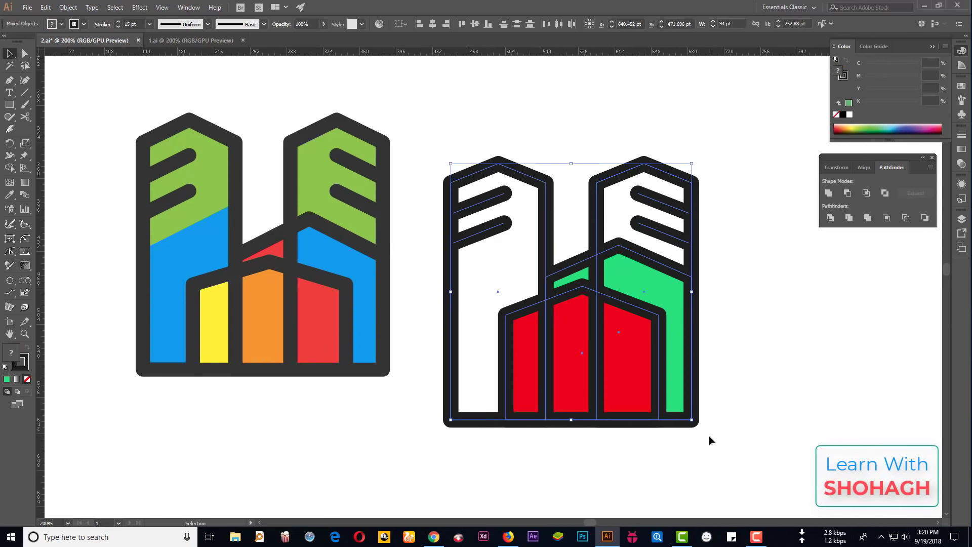
{"action": "scroll", "coordinate": [65, 113], "scroll_direction": "down", "scroll_amount": 2}
{"action": "left_click_drag", "start_coordinate": [319, 228], "coordinate": [470, 228]}
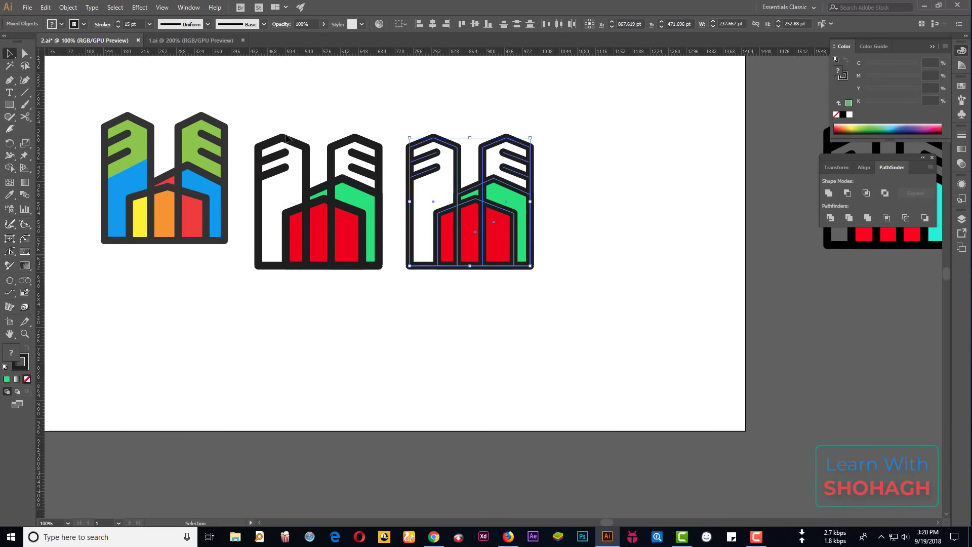
- Expand the middle logo's fill and stroke into filled shapes
{"action": "left_click", "coordinate": [342, 231]}
{"action": "left_click", "coordinate": [68, 7]}
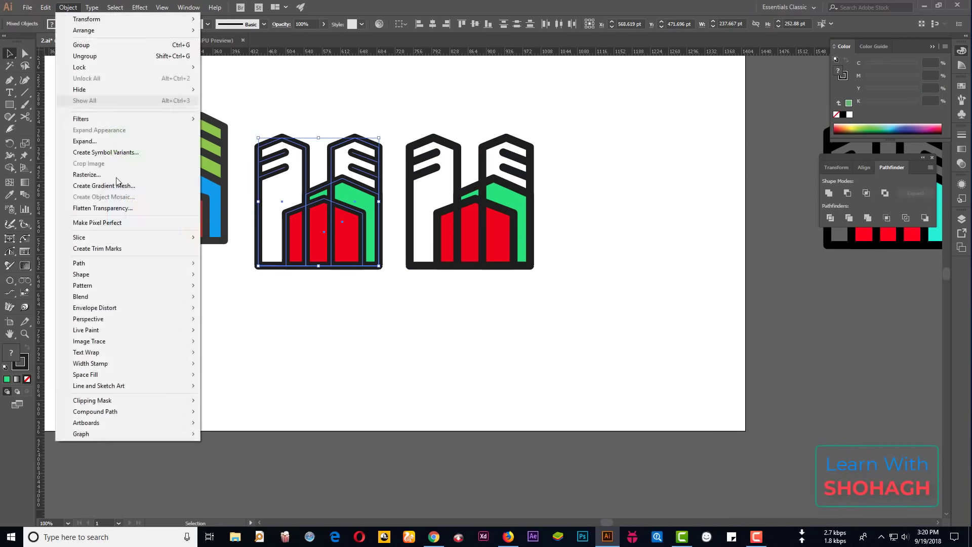
{"action": "left_click", "coordinate": [110, 141]}
{"action": "left_click", "coordinate": [475, 323]}
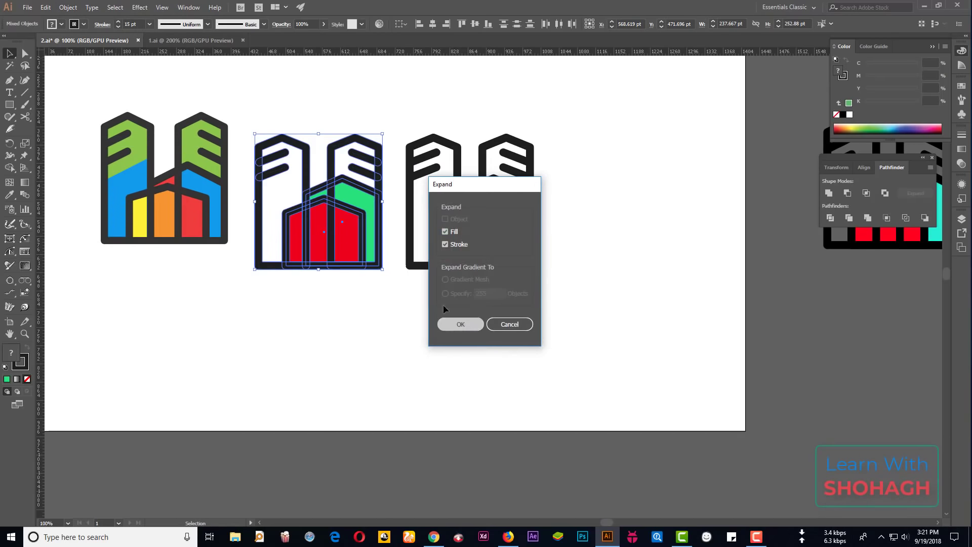
{"action": "left_click", "coordinate": [434, 326]}
- Ungroup the expanded middle logo and check its separate stripe pieces
{"action": "scroll", "coordinate": [304, 183], "scroll_direction": "up", "scroll_amount": 2}
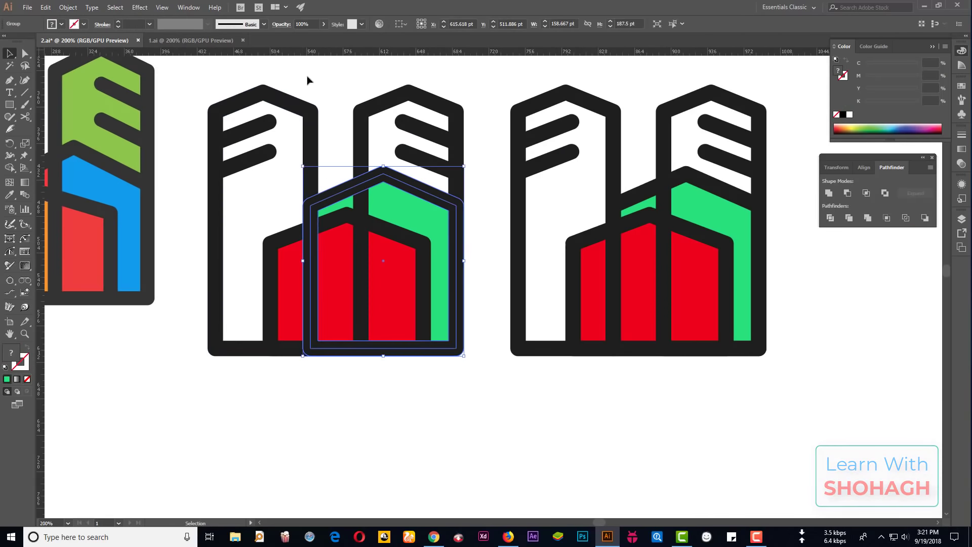
{"action": "left_click_drag", "start_coordinate": [308, 80], "coordinate": [418, 183]}
{"action": "right_click", "coordinate": [420, 184]}
{"action": "left_click", "coordinate": [444, 257]}
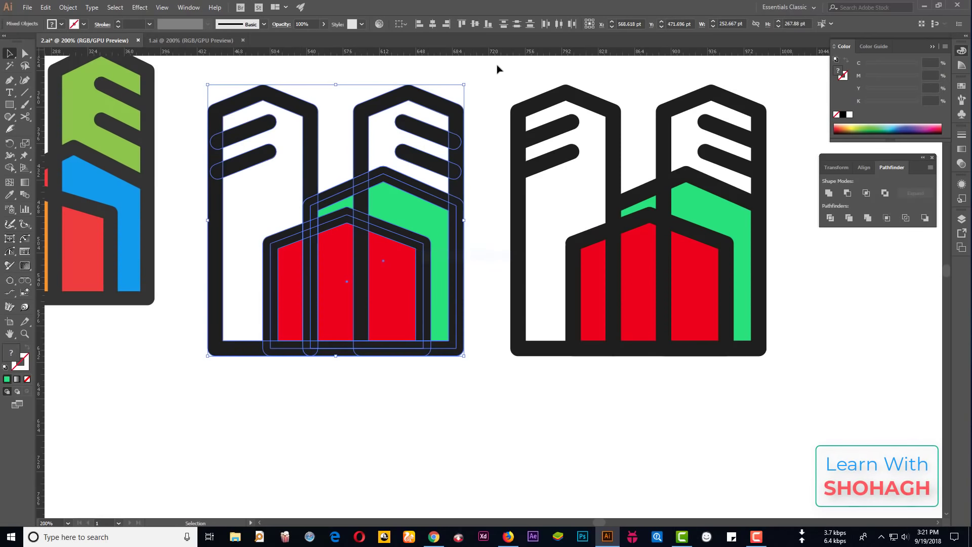
{"action": "left_click", "coordinate": [482, 142]}
{"action": "left_click", "coordinate": [271, 126]}
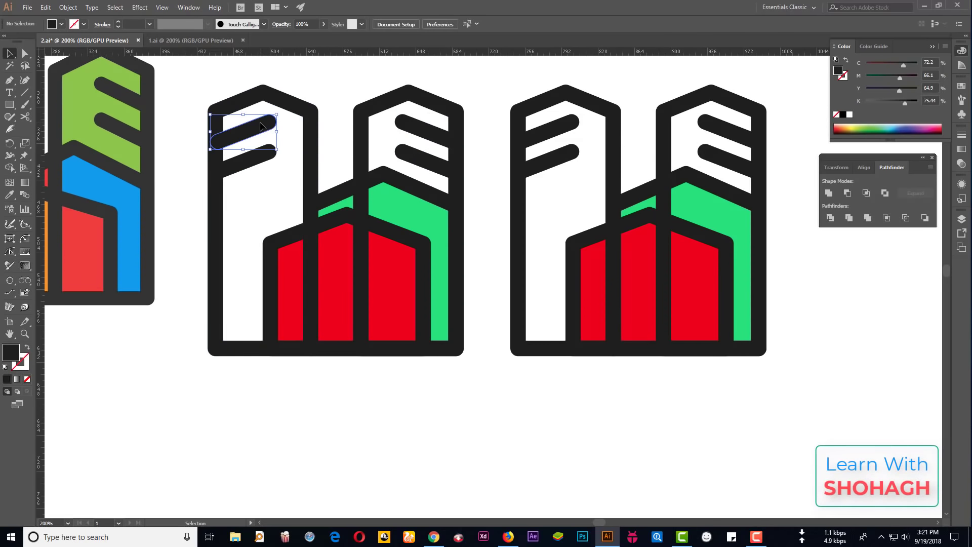
{"action": "left_click", "coordinate": [441, 397]}
{"action": "key", "text": "ctrl+minus"}
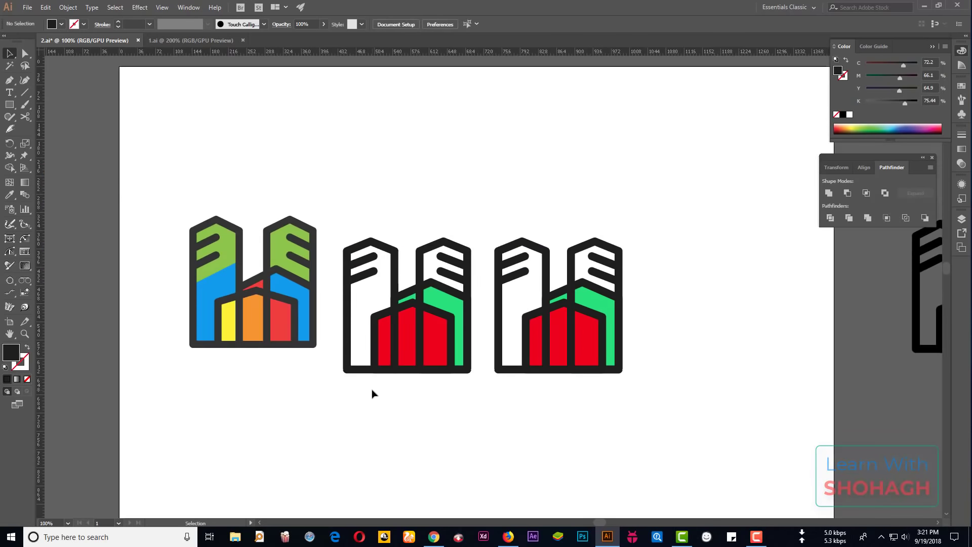
- Copy the expanded middle logo up to the artboard's upper right
{"action": "scroll", "coordinate": [373, 394], "scroll_direction": "up", "scroll_amount": 1}
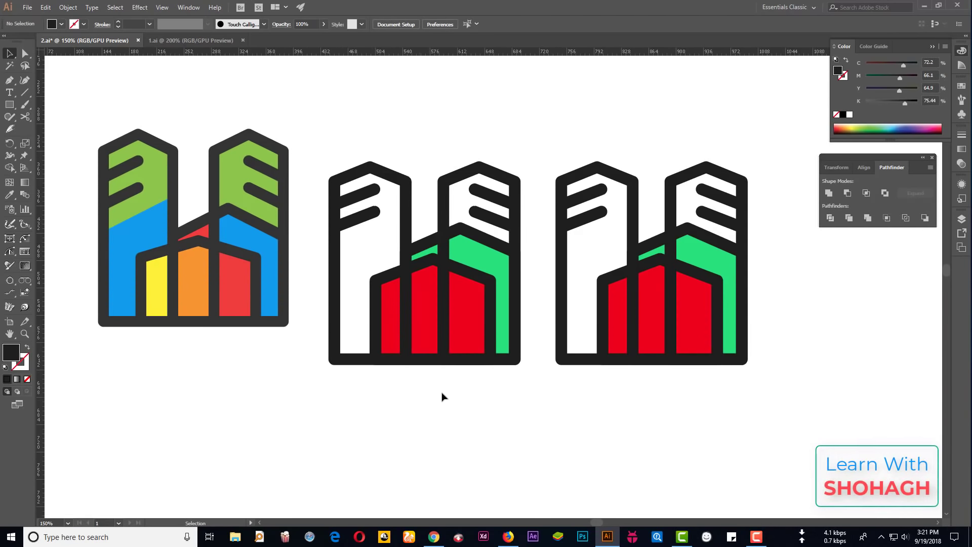
{"action": "left_click", "coordinate": [229, 253]}
{"action": "scroll", "coordinate": [362, 248], "scroll_direction": "down", "scroll_amount": 3}
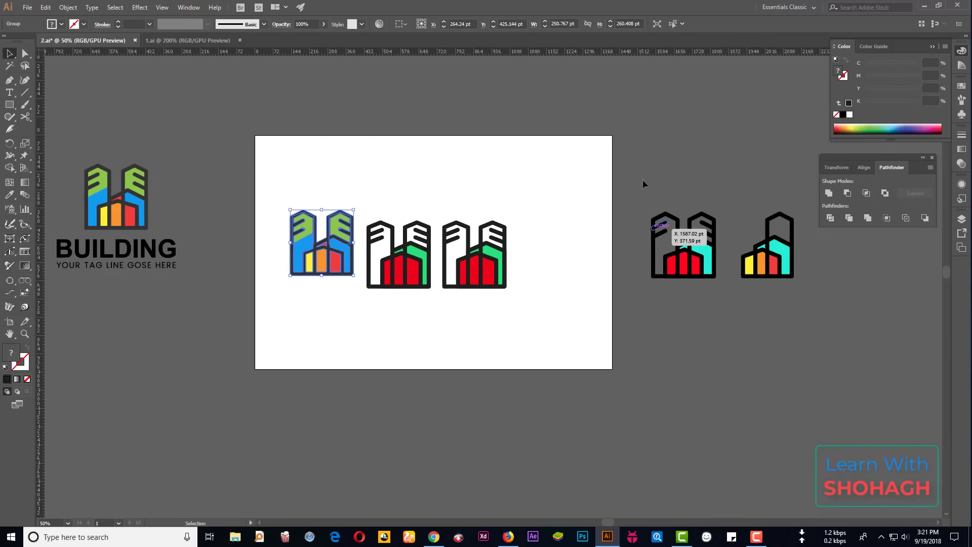
{"action": "left_click_drag", "start_coordinate": [643, 180], "coordinate": [843, 342]}
{"action": "left_click", "coordinate": [276, 197]}
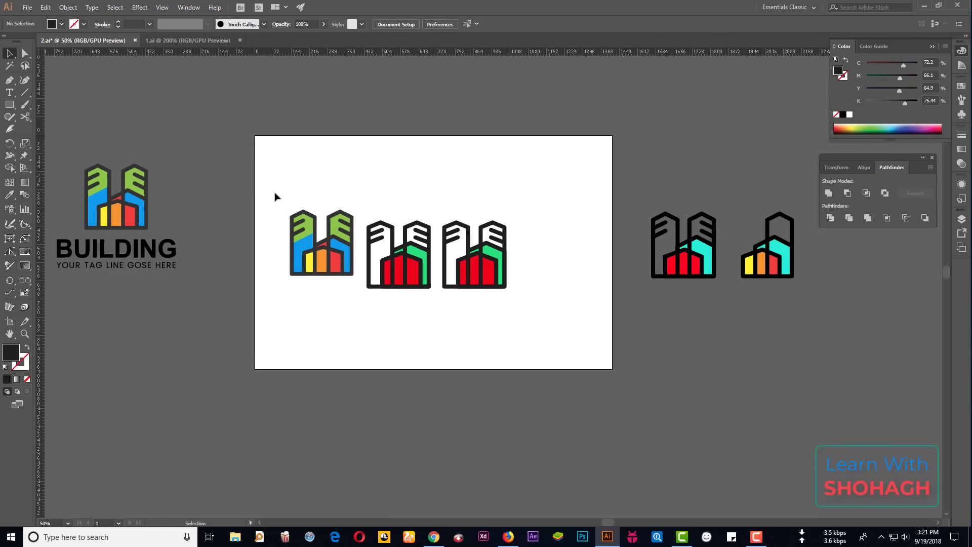
{"action": "left_click_drag", "start_coordinate": [363, 293], "coordinate": [364, 294]}
{"action": "key", "text": "ctrl+shift+a"}
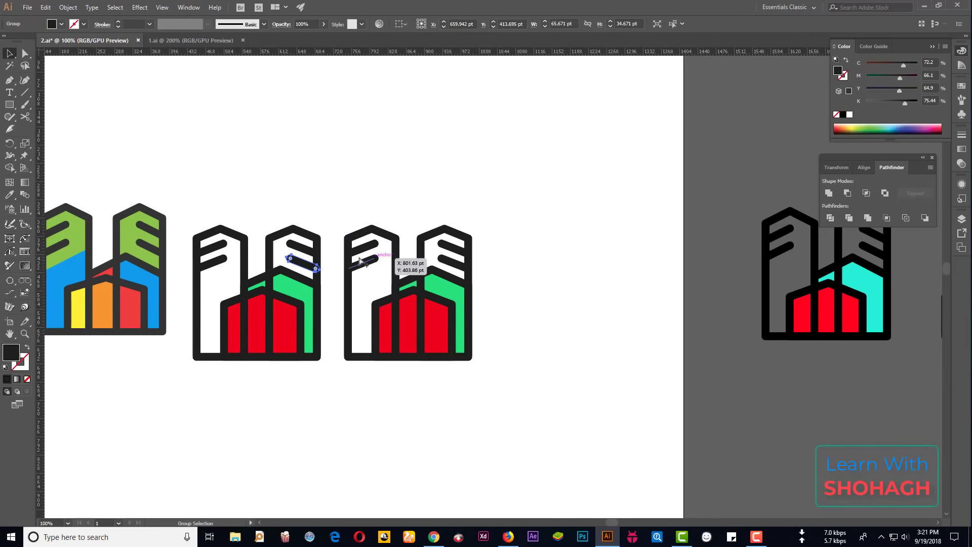
{"action": "left_click_drag", "start_coordinate": [204, 212], "coordinate": [304, 387]}
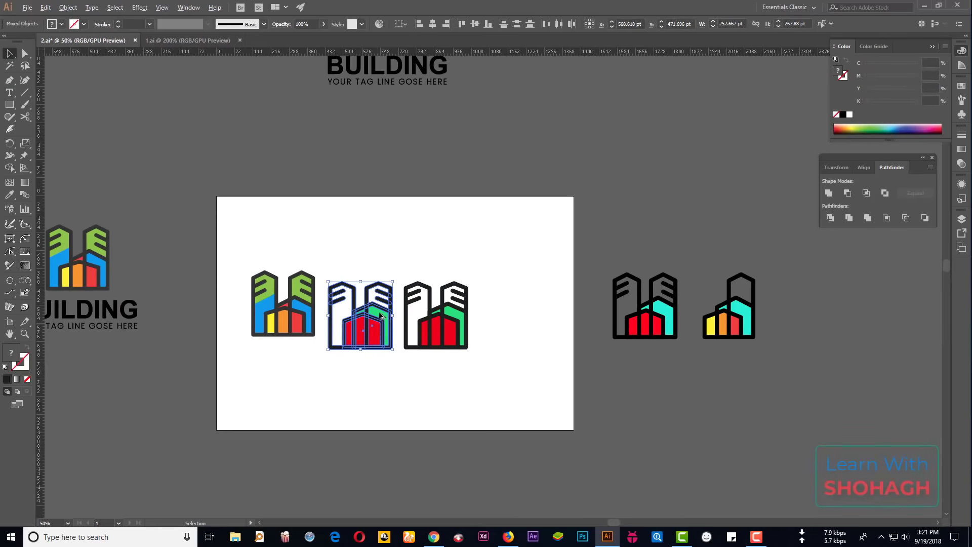
{"action": "left_click_drag", "start_coordinate": [377, 313], "coordinate": [530, 242]}
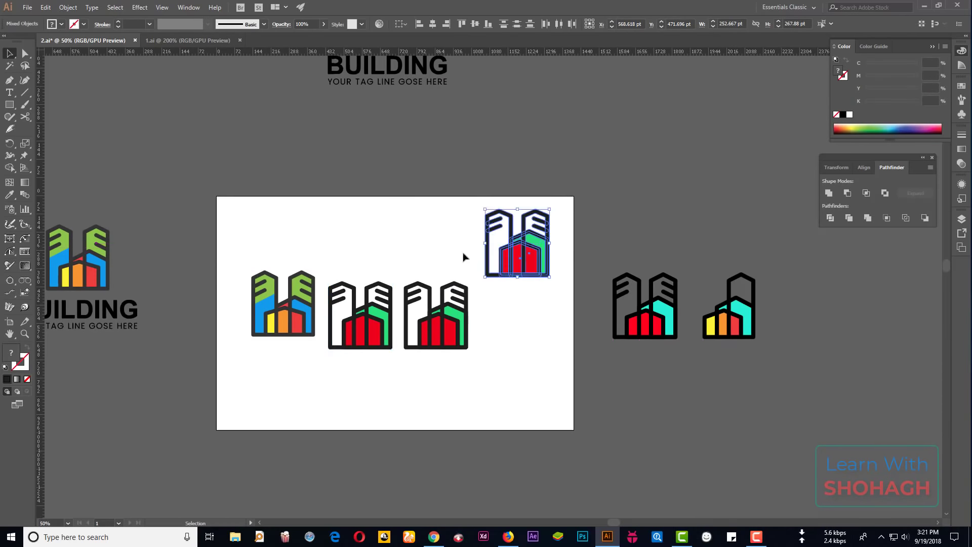
{"action": "left_click_drag", "start_coordinate": [80, 226], "coordinate": [500, 458]}
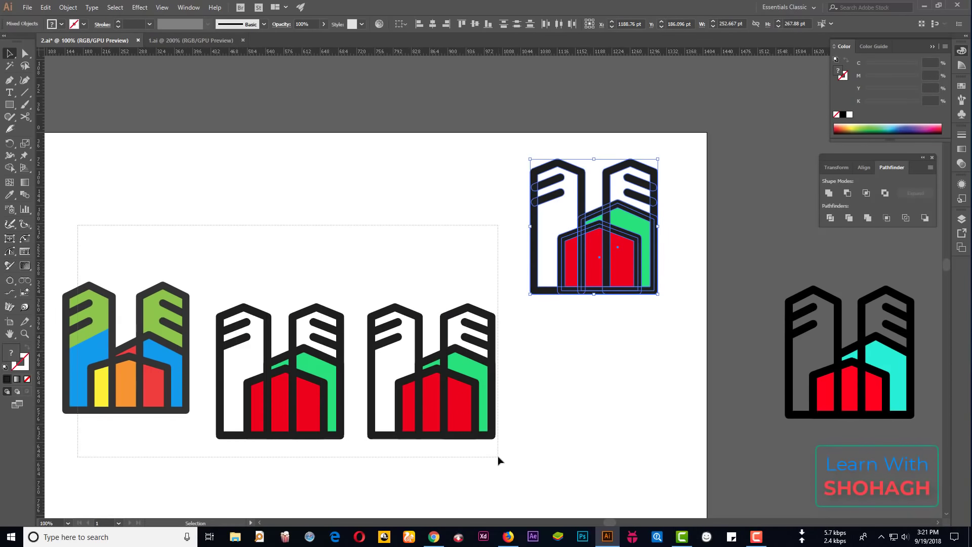
- Divide the upper-right logo copy at its overlaps and ungroup the resulting pieces
{"action": "left_click", "coordinate": [472, 450]}
{"action": "scroll", "coordinate": [619, 239], "scroll_direction": "up", "scroll_amount": 3}
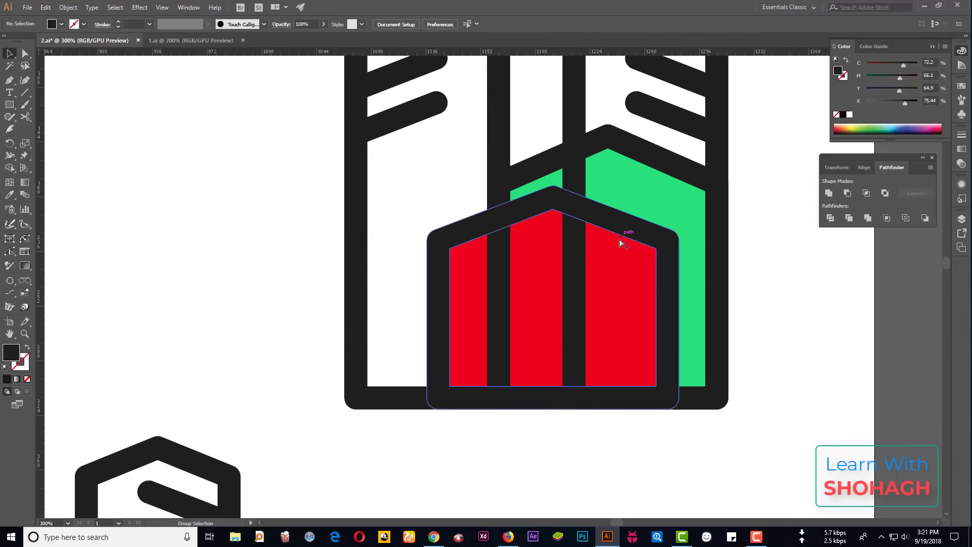
{"action": "scroll", "coordinate": [578, 279], "scroll_direction": "down", "scroll_amount": 2}
{"action": "left_click", "coordinate": [503, 204]}
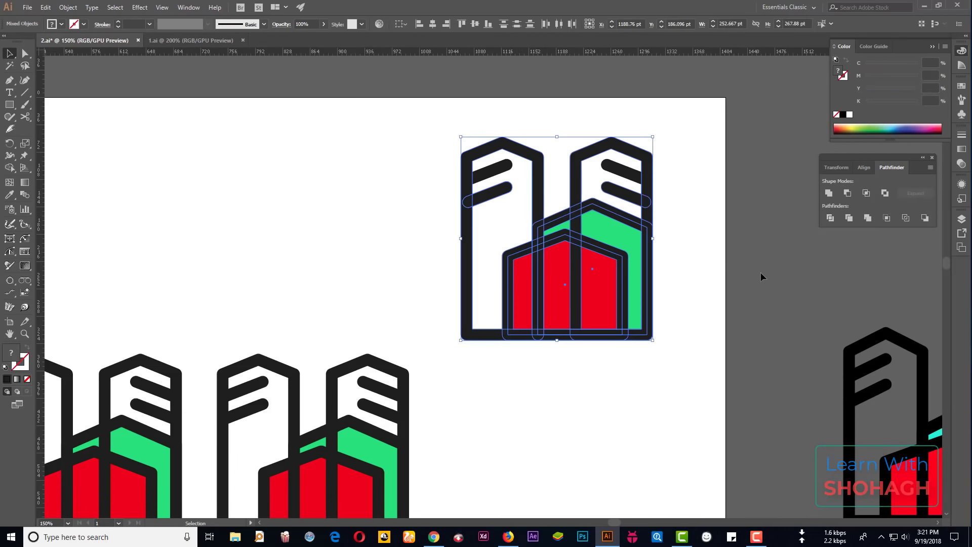
{"action": "left_click", "coordinate": [831, 219]}
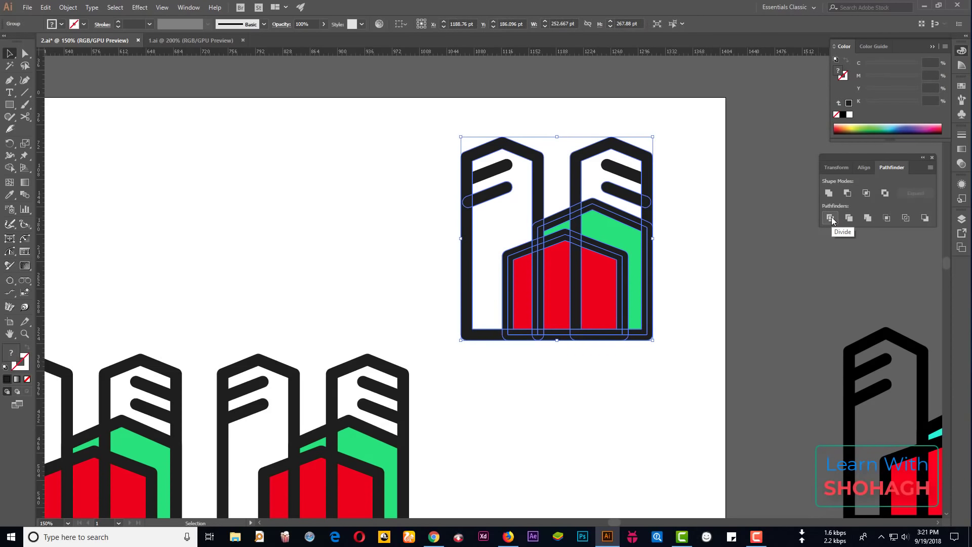
{"action": "right_click", "coordinate": [597, 264]}
{"action": "left_click", "coordinate": [633, 349]}
- Inspect the divided red and green pieces, then zoom to show the whole artboard
{"action": "left_click", "coordinate": [740, 295]}
{"action": "left_click", "coordinate": [518, 278]}
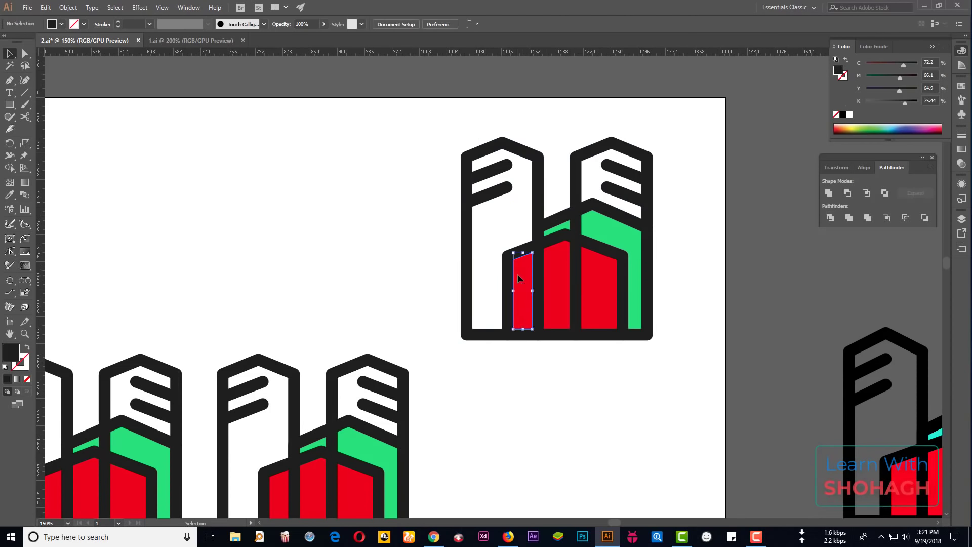
{"action": "key", "text": "Delete"}
{"action": "key", "text": "ctrl+z"}
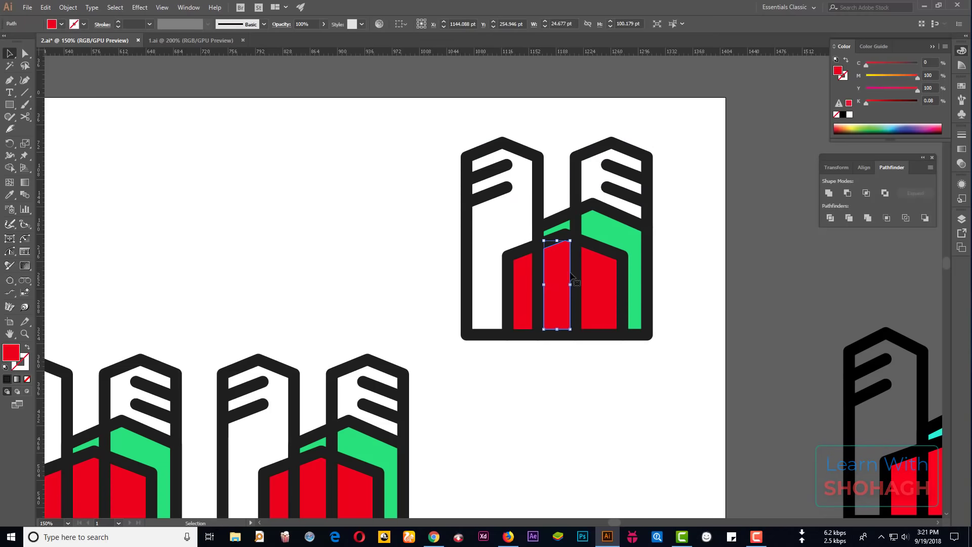
{"action": "left_click", "coordinate": [600, 279]}
{"action": "left_click", "coordinate": [605, 228]}
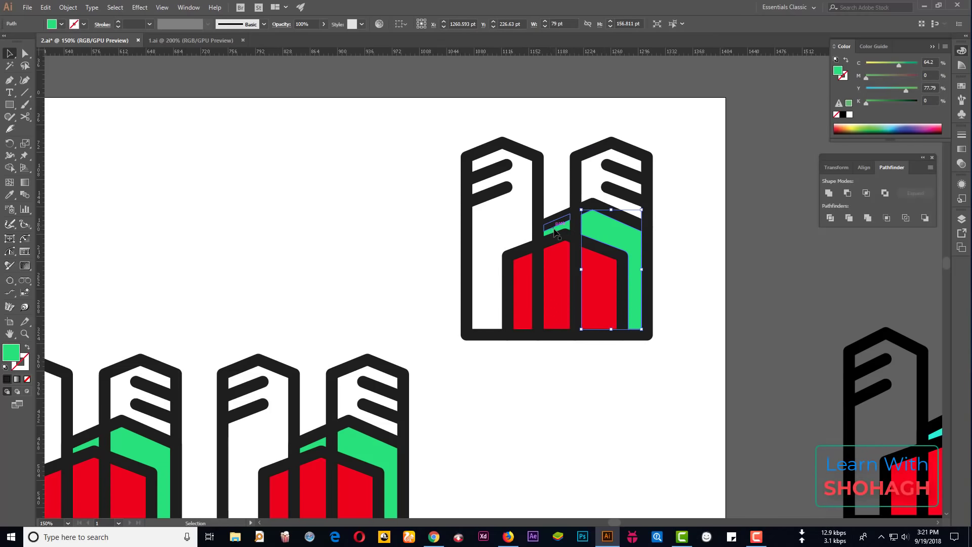
{"action": "left_click", "coordinate": [557, 233]}
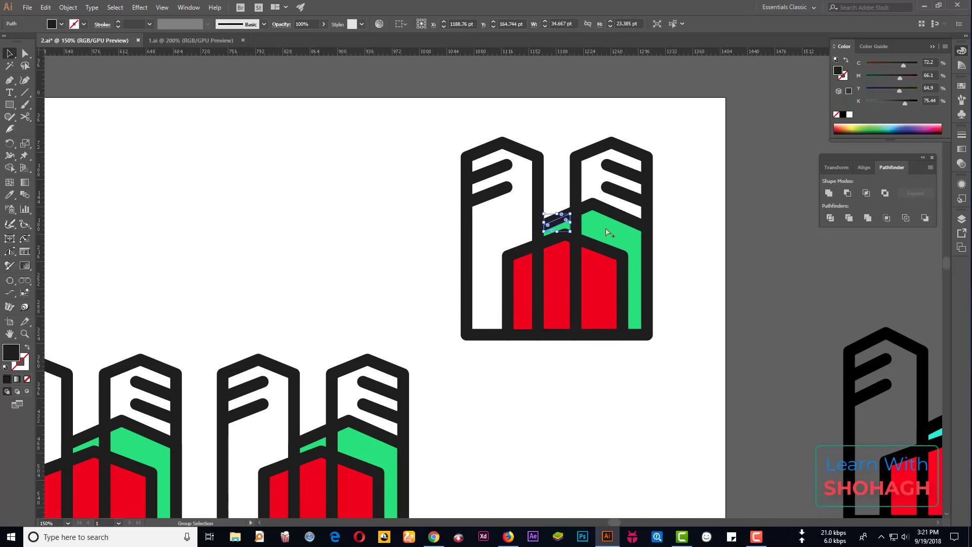
{"action": "scroll", "coordinate": [557, 223], "scroll_direction": "up", "scroll_amount": 3}
{"action": "left_click", "coordinate": [651, 201]}
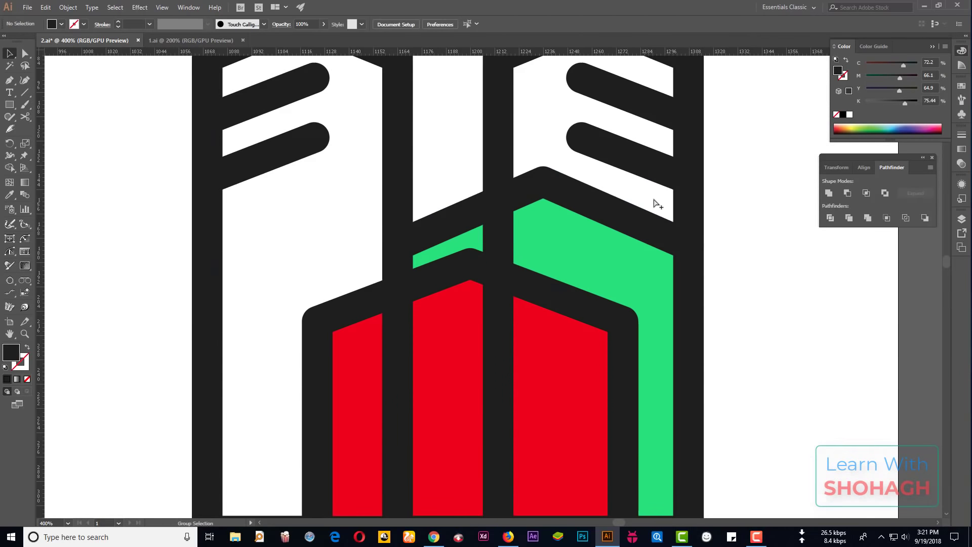
{"action": "key", "text": "ctrl+1"}
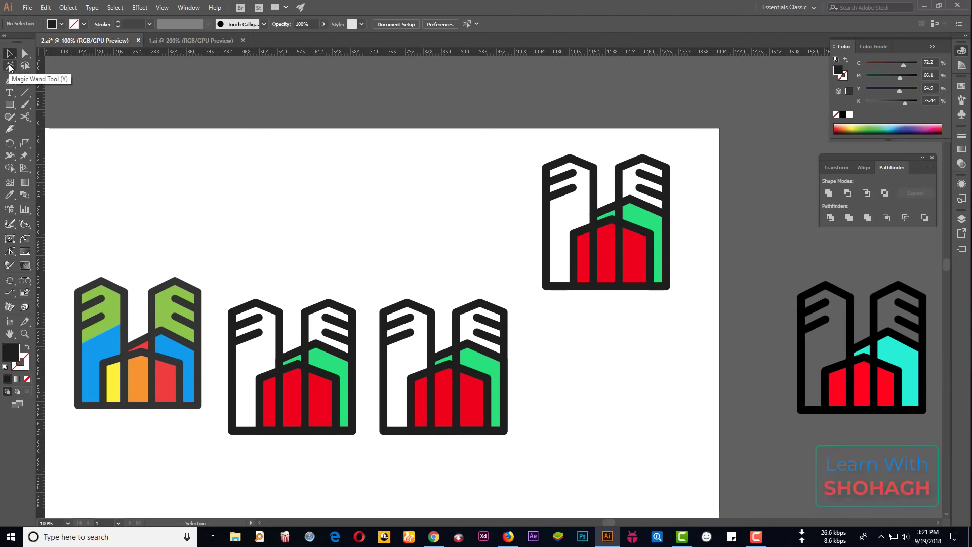
- Select the logo's outline parts by similar appearance, keeping the BUILDING wordmark out of the selection
{"action": "left_click", "coordinate": [9, 67]}
{"action": "scroll", "coordinate": [551, 201], "scroll_direction": "up", "scroll_amount": 2}
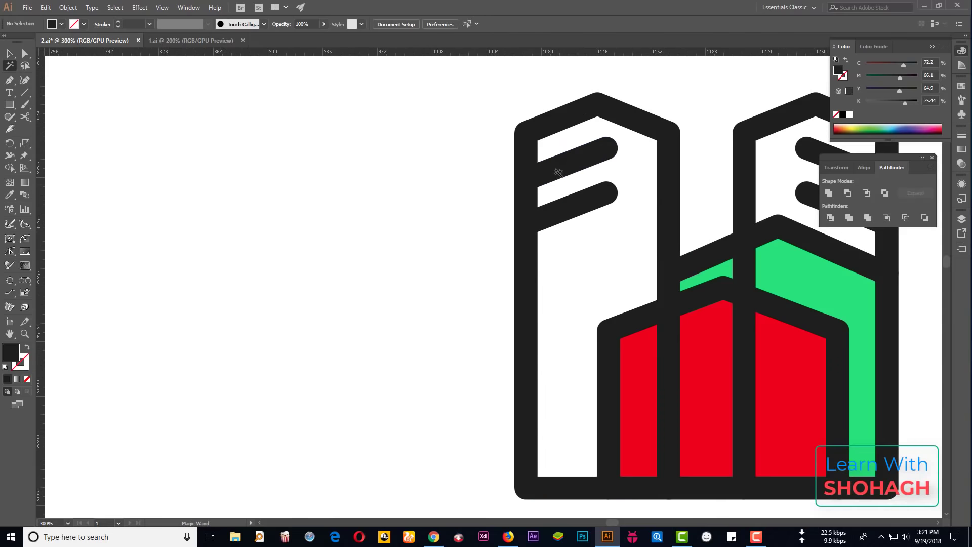
{"action": "left_click", "coordinate": [526, 187]}
{"action": "scroll", "coordinate": [500, 180], "scroll_direction": "down", "scroll_amount": 1}
{"action": "scroll", "coordinate": [658, 163], "scroll_direction": "down", "scroll_amount": 2}
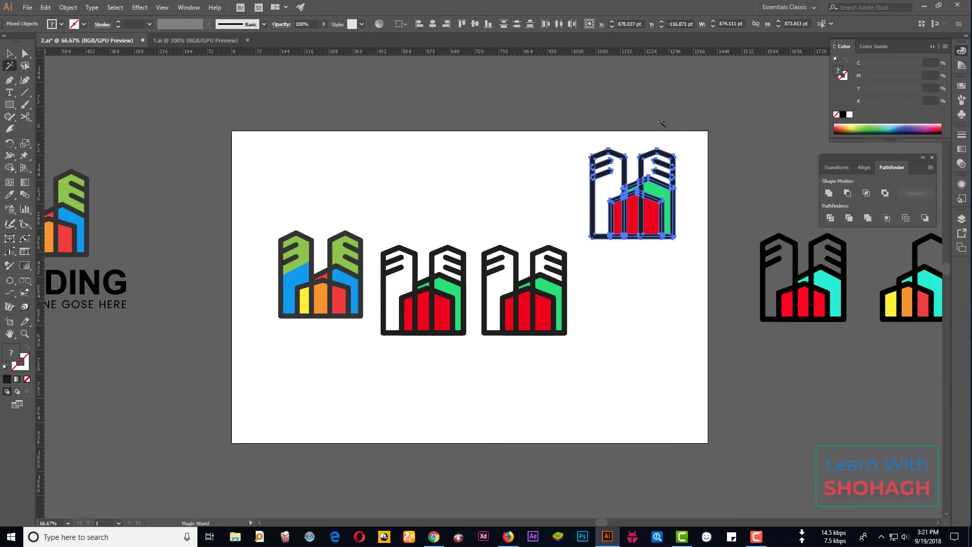
{"action": "scroll", "coordinate": [651, 152], "scroll_direction": "down", "scroll_amount": 2}
{"action": "scroll", "coordinate": [646, 143], "scroll_direction": "up", "scroll_amount": 2}
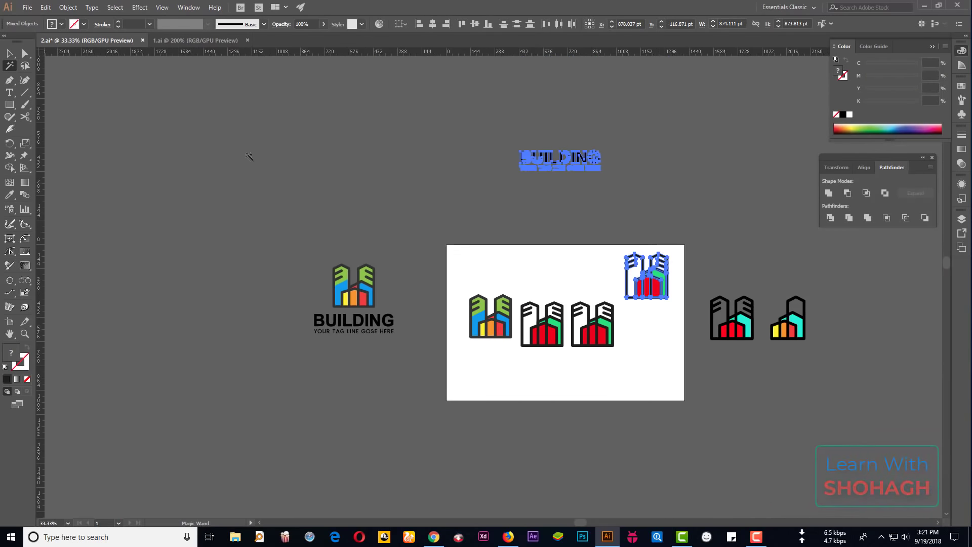
{"action": "left_click", "coordinate": [448, 176]}
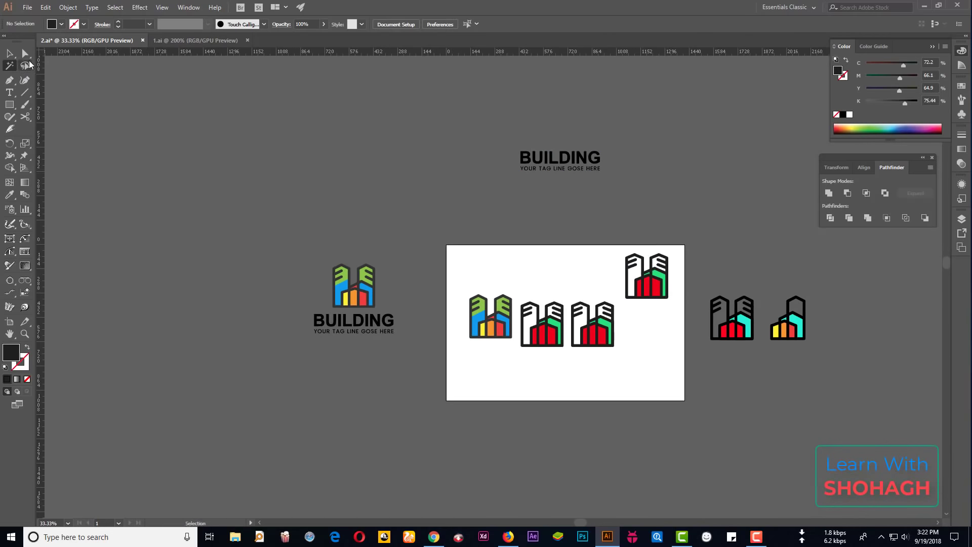
{"action": "left_click_drag", "start_coordinate": [500, 141], "coordinate": [672, 180]}
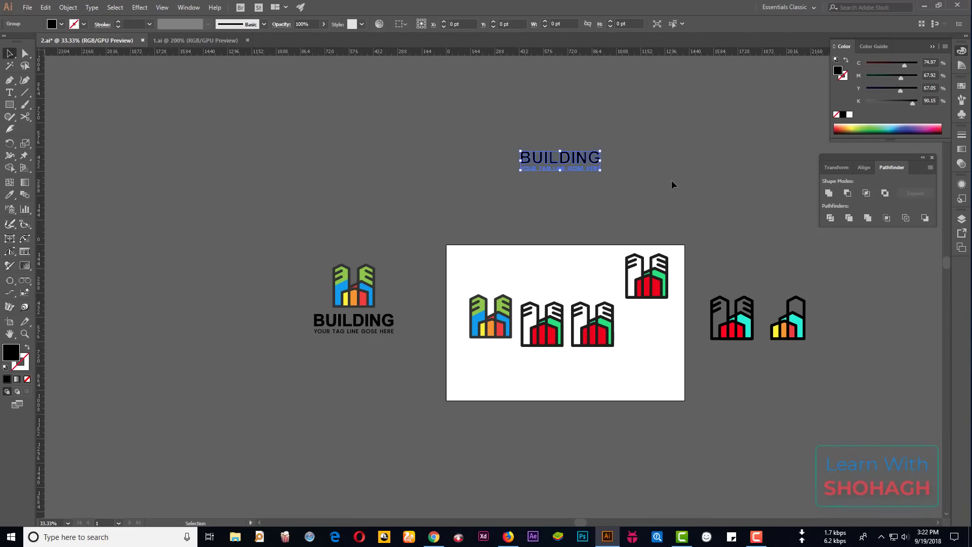
{"action": "left_click", "coordinate": [639, 168]}
{"action": "scroll", "coordinate": [647, 264], "scroll_direction": "up", "scroll_amount": 3}
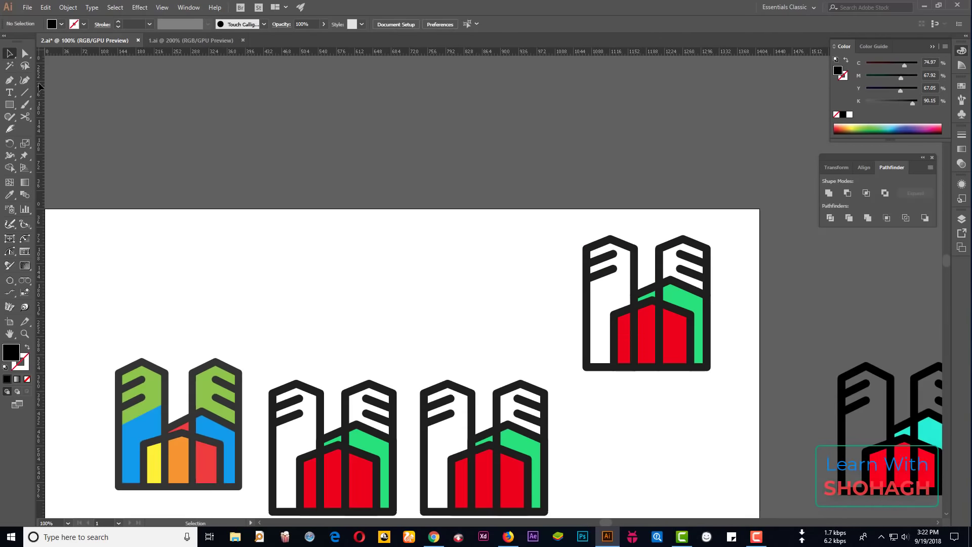
- Unite all paths of the top-right logo with Pathfinder and clear the selection
{"action": "left_click", "coordinate": [611, 248]}
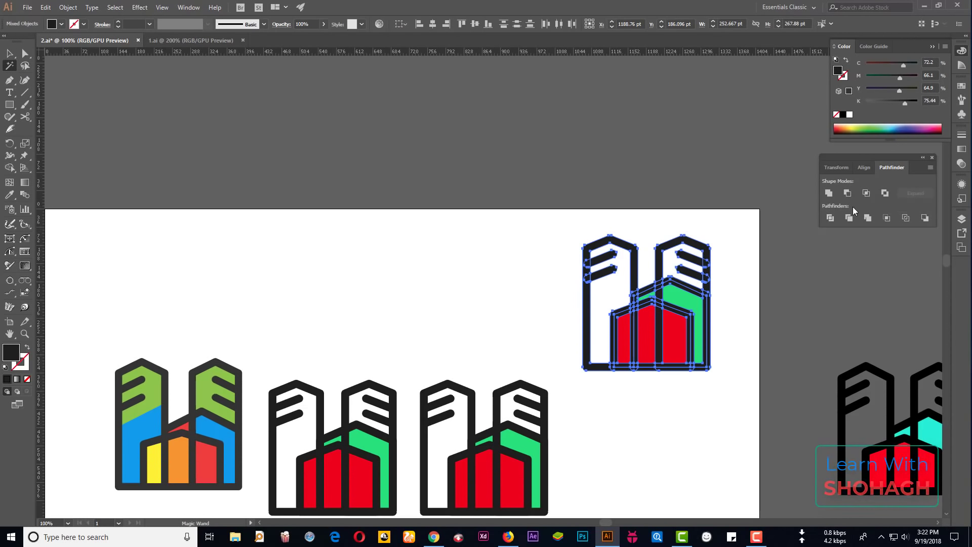
{"action": "left_click", "coordinate": [829, 192]}
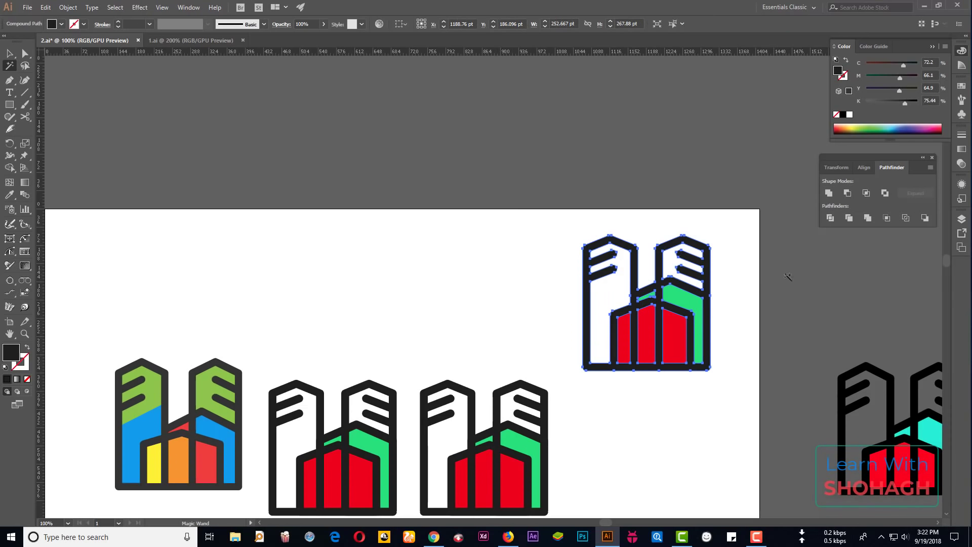
{"action": "scroll", "coordinate": [626, 262], "scroll_direction": "up", "scroll_amount": 2}
{"action": "scroll", "coordinate": [626, 262], "scroll_direction": "up", "scroll_amount": 1}
{"action": "key", "text": "v"}
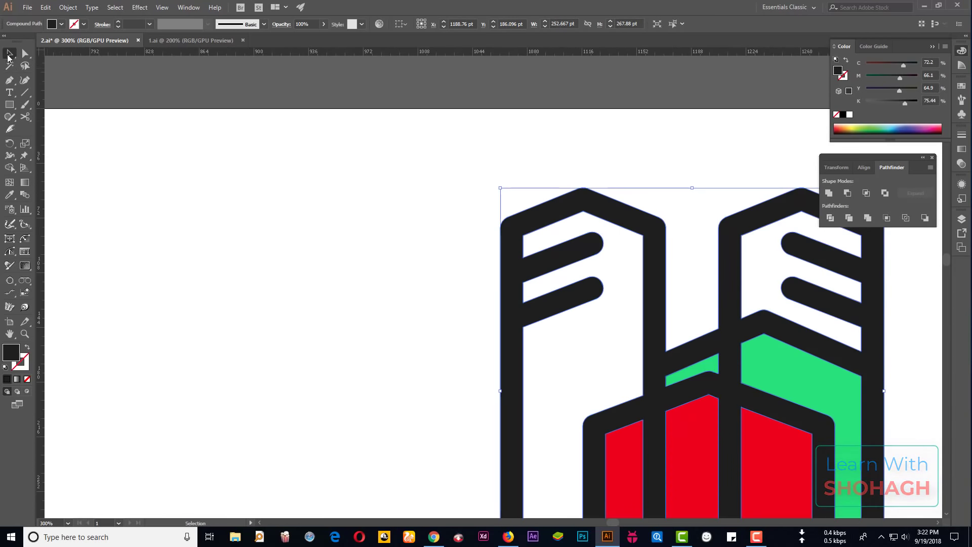
{"action": "left_click", "coordinate": [261, 252]}
{"action": "scroll", "coordinate": [578, 234], "scroll_direction": "down", "scroll_amount": 4}
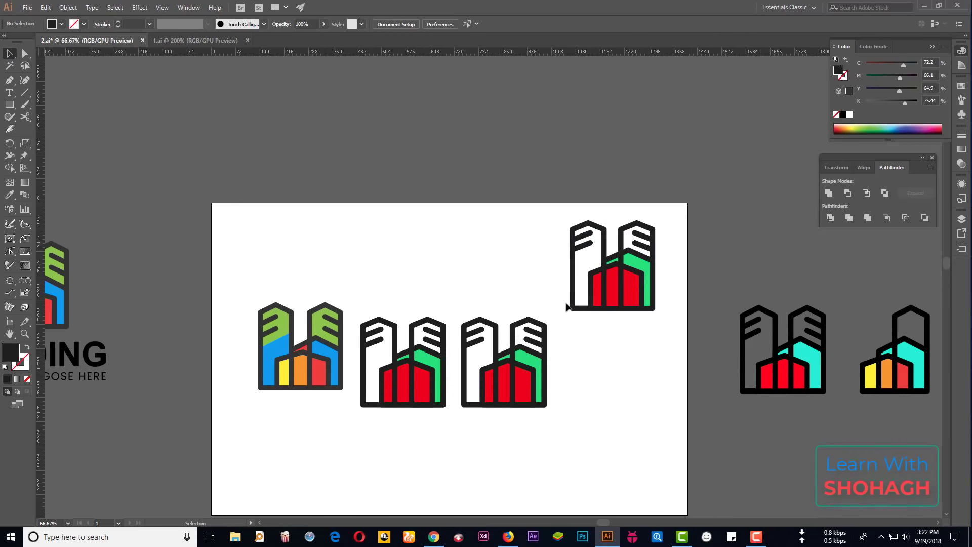
{"action": "scroll", "coordinate": [609, 288], "scroll_direction": "up", "scroll_amount": 2}
{"action": "scroll", "coordinate": [610, 292], "scroll_direction": "down", "scroll_amount": 1}
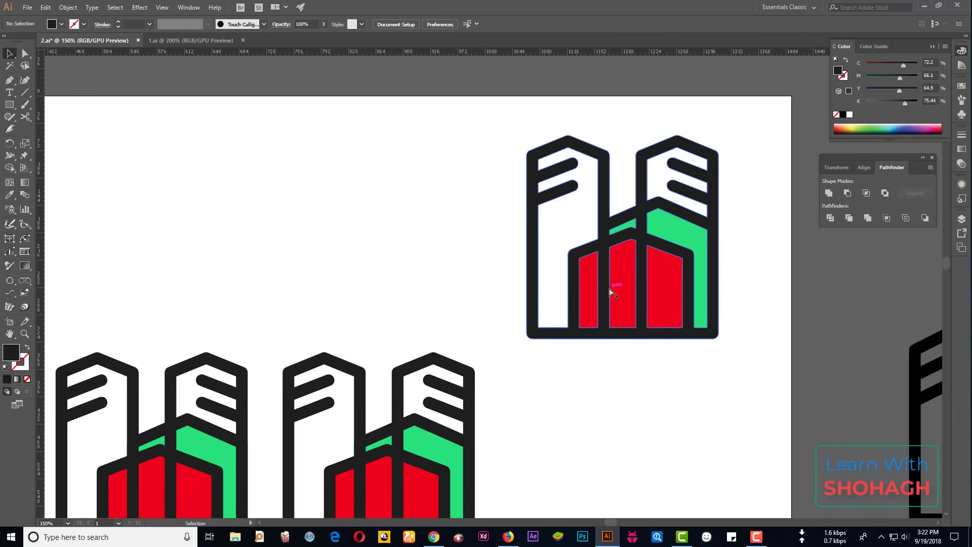
- Draw a slanted-top shape with the Pen tool over the left tower's lower part
{"action": "scroll", "coordinate": [610, 291], "scroll_direction": "down", "scroll_amount": 2}
{"action": "scroll", "coordinate": [604, 263], "scroll_direction": "down", "scroll_amount": 2}
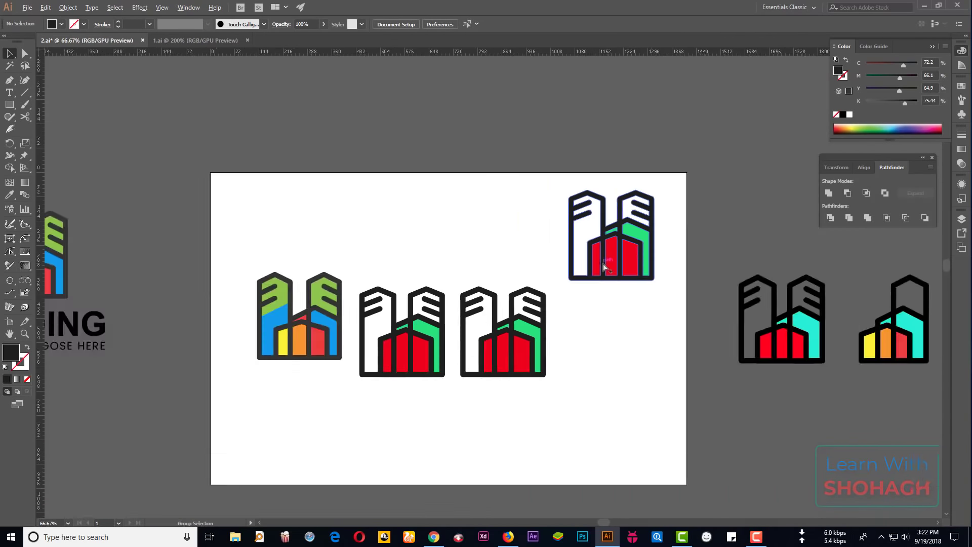
{"action": "scroll", "coordinate": [607, 269], "scroll_direction": "down", "scroll_amount": 1}
{"action": "scroll", "coordinate": [221, 250], "scroll_direction": "up", "scroll_amount": 3}
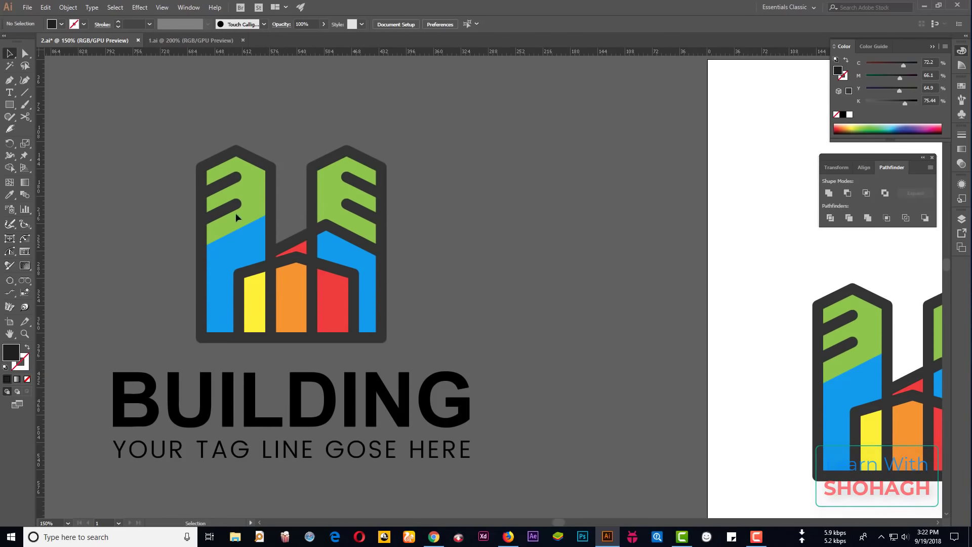
{"action": "scroll", "coordinate": [156, 284], "scroll_direction": "down", "scroll_amount": 3}
{"action": "scroll", "coordinate": [666, 245], "scroll_direction": "up", "scroll_amount": 3}
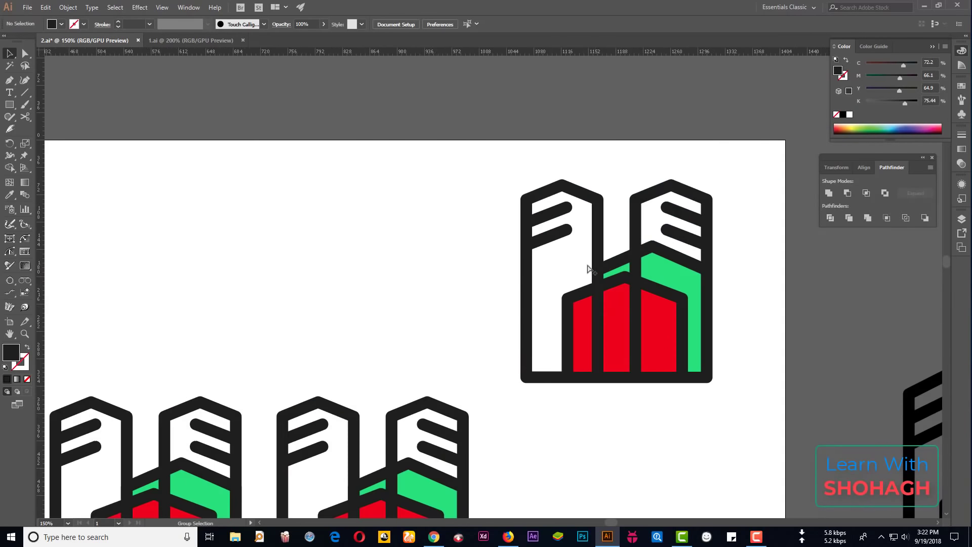
{"action": "scroll", "coordinate": [590, 268], "scroll_direction": "up", "scroll_amount": 1}
{"action": "left_click", "coordinate": [606, 279]}
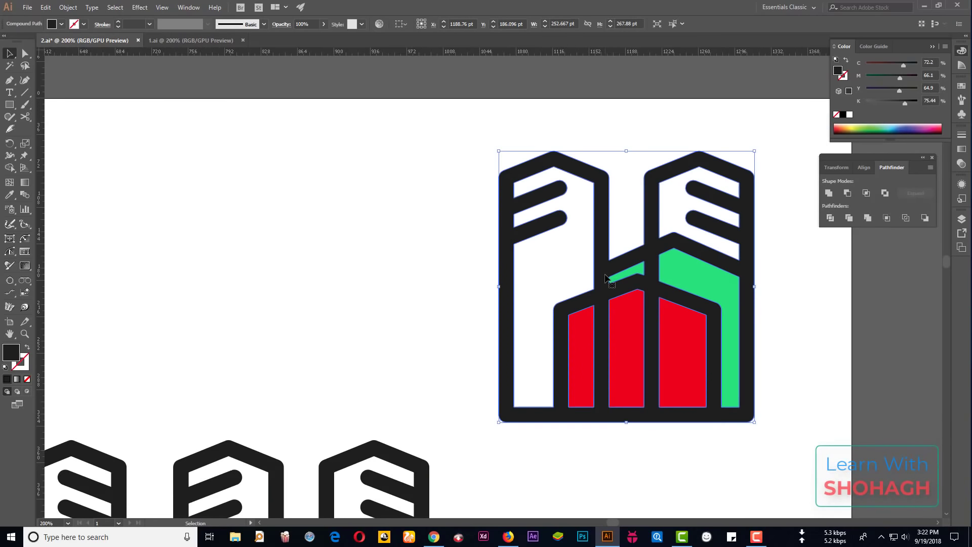
{"action": "key", "text": "p"}
{"action": "left_click", "coordinate": [599, 414]}
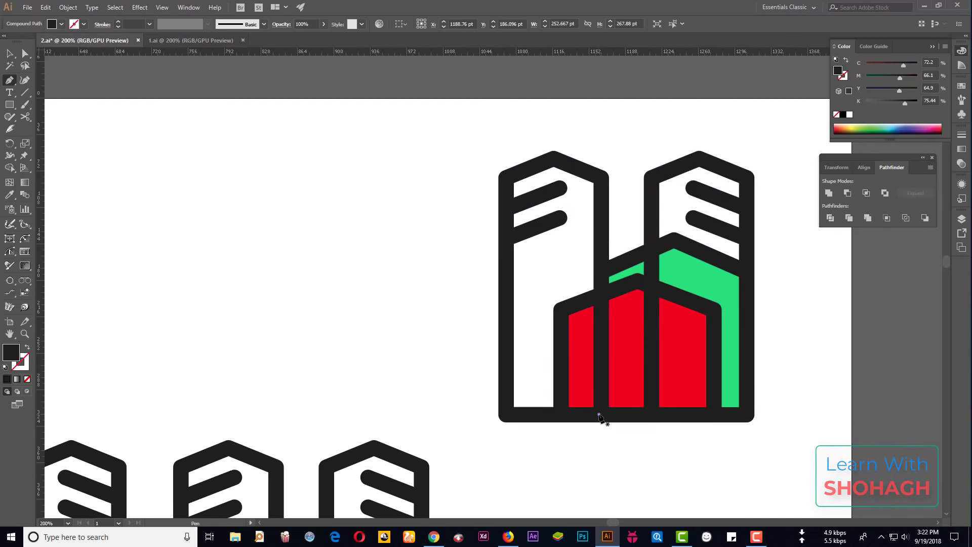
{"action": "left_click", "coordinate": [506, 414]}
{"action": "left_click", "coordinate": [506, 288]}
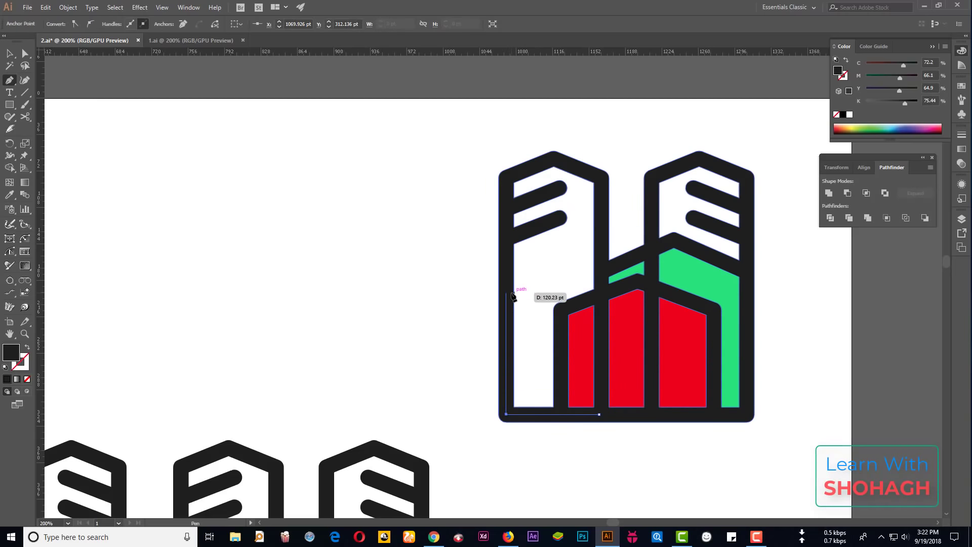
{"action": "left_click", "coordinate": [507, 287]}
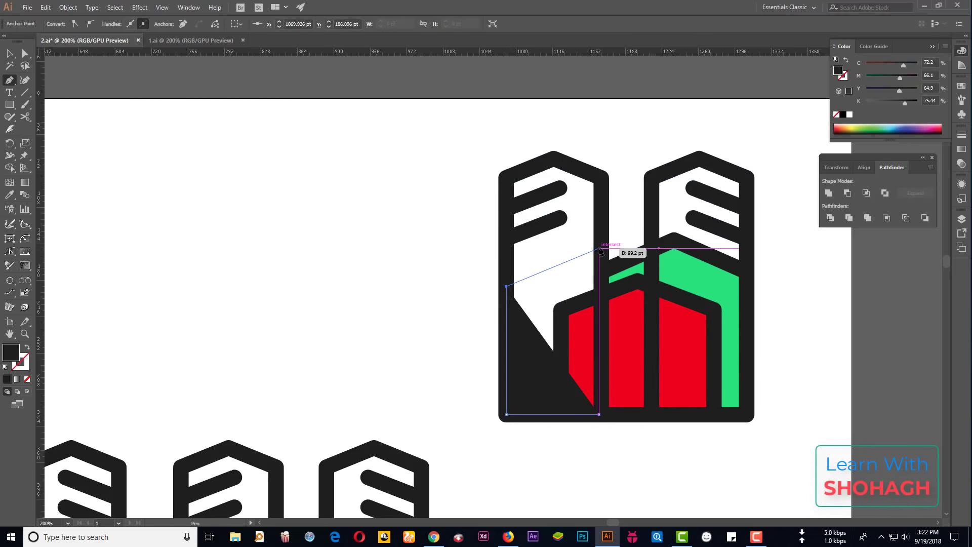
{"action": "left_click", "coordinate": [601, 244]}
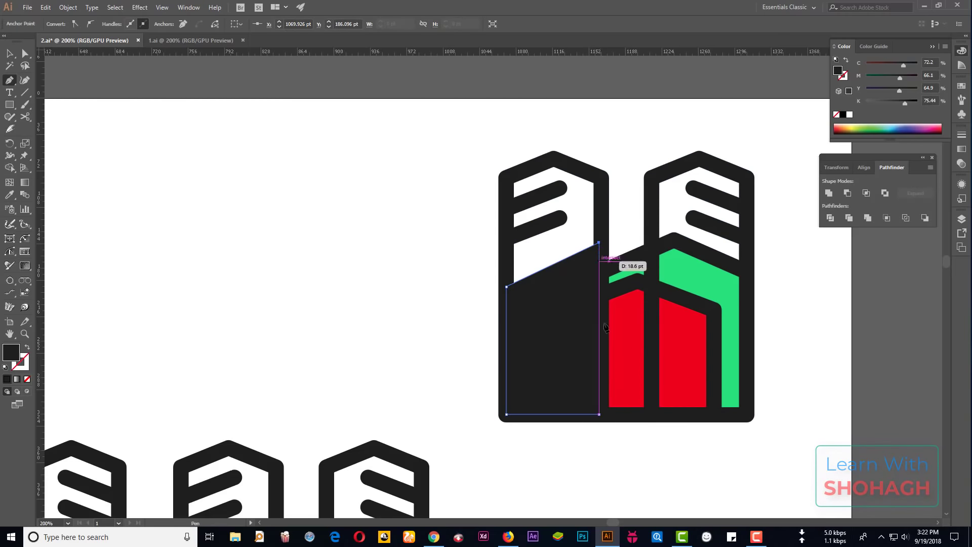
{"action": "left_click", "coordinate": [600, 415]}
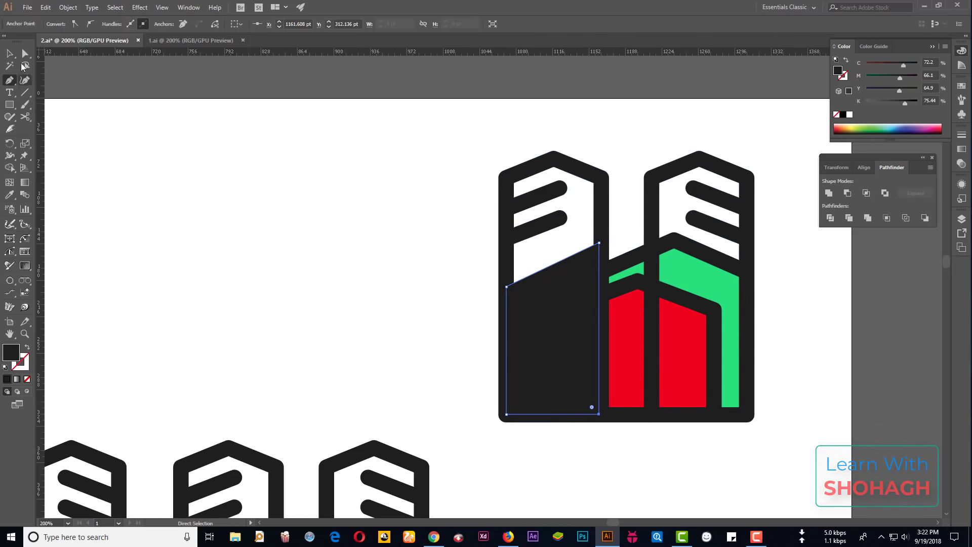
- Send the new shape to the back and give it the right tower's green fill
{"action": "key", "text": "v"}
{"action": "right_click", "coordinate": [541, 297]}
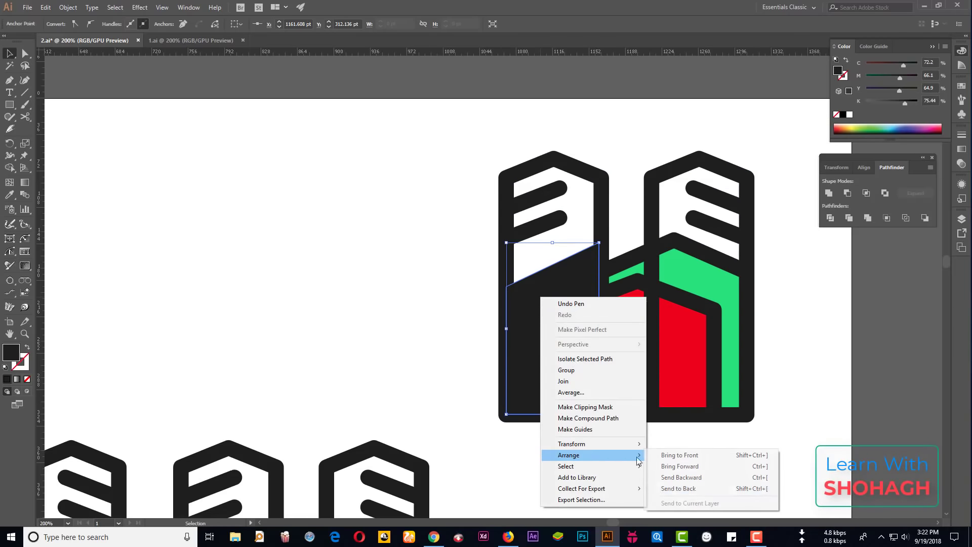
{"action": "left_click", "coordinate": [676, 488]}
{"action": "left_click", "coordinate": [643, 492]}
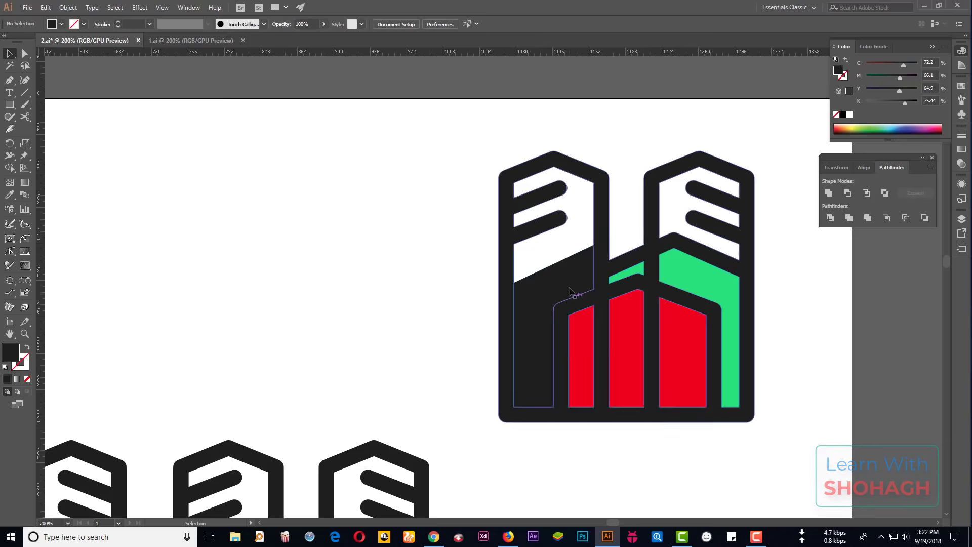
{"action": "left_click", "coordinate": [583, 258]}
{"action": "key", "text": "i"}
{"action": "left_click", "coordinate": [690, 272]}
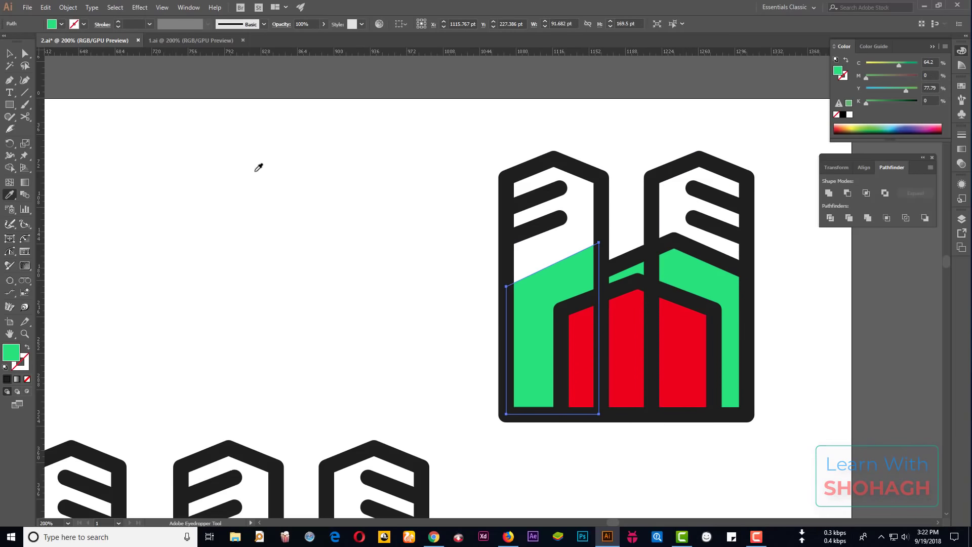
{"action": "key", "text": "v"}
{"action": "left_click", "coordinate": [141, 215]}
- Turn both towers' green fills blue, sampled from the original logo
{"action": "key", "text": "ctrl+minus"}
{"action": "key", "text": "ctrl+minus"}
{"action": "key", "text": "ctrl+minus"}
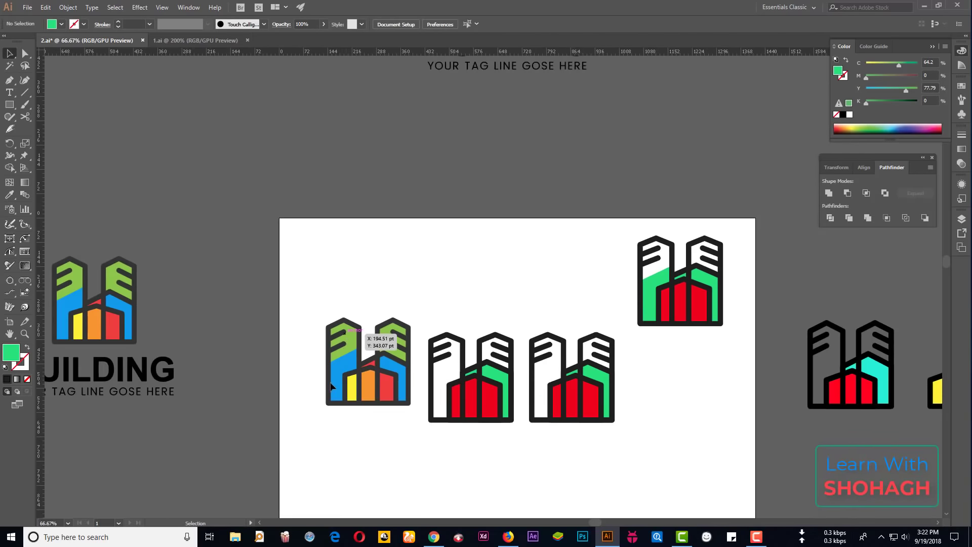
{"action": "scroll", "coordinate": [762, 233], "scroll_direction": "up", "scroll_amount": 2}
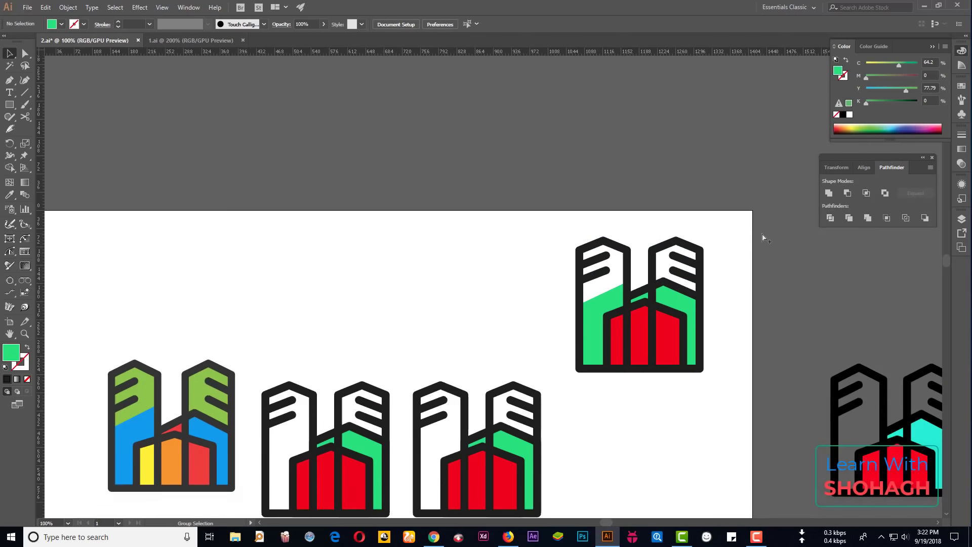
{"action": "scroll", "coordinate": [716, 274], "scroll_direction": "down", "scroll_amount": 2}
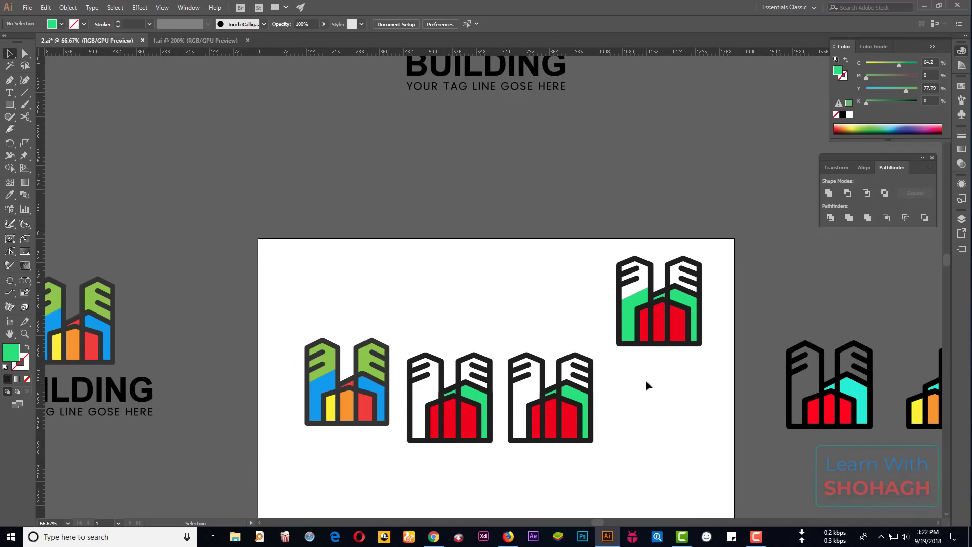
{"action": "scroll", "coordinate": [649, 385], "scroll_direction": "up", "scroll_amount": 2}
{"action": "scroll", "coordinate": [651, 385], "scroll_direction": "down", "scroll_amount": 3}
{"action": "scroll", "coordinate": [270, 261], "scroll_direction": "up", "scroll_amount": 5}
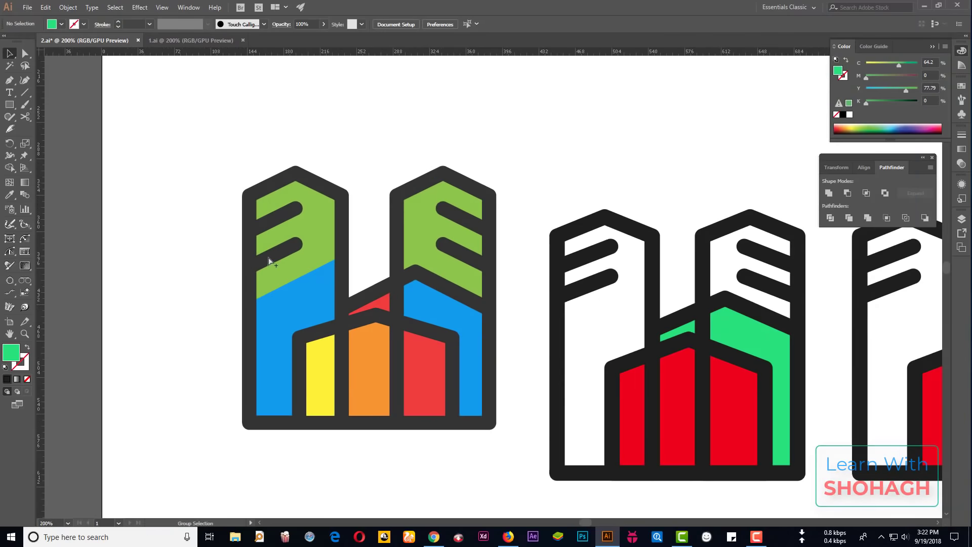
{"action": "scroll", "coordinate": [270, 261], "scroll_direction": "down", "scroll_amount": 2}
{"action": "scroll", "coordinate": [408, 126], "scroll_direction": "up", "scroll_amount": 2}
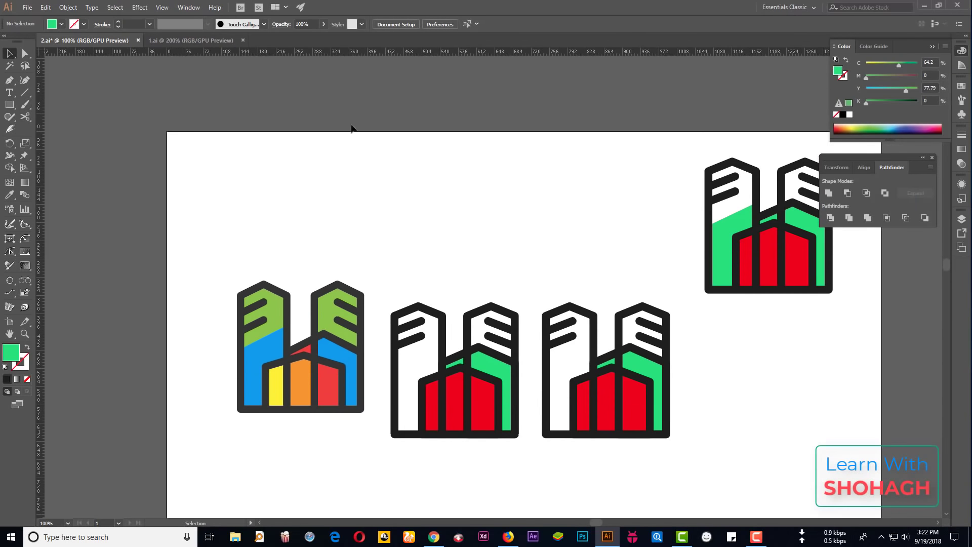
{"action": "left_click", "coordinate": [724, 229]}
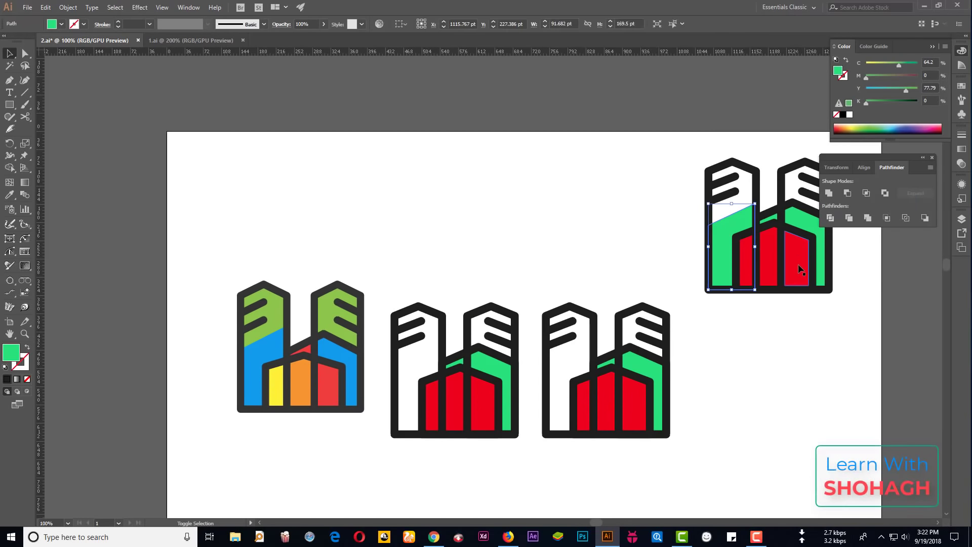
{"action": "left_click", "coordinate": [809, 217], "text": "shift"}
{"action": "key", "text": "i"}
{"action": "left_click", "coordinate": [356, 354]}
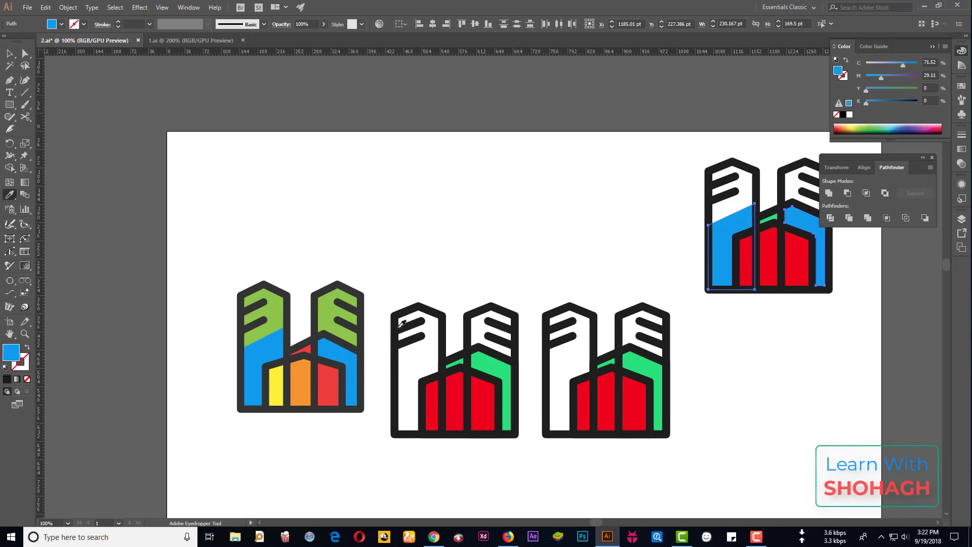
- Recolour the top-right logo's inner building shapes red from the left logo
{"action": "left_click", "coordinate": [8, 54]}
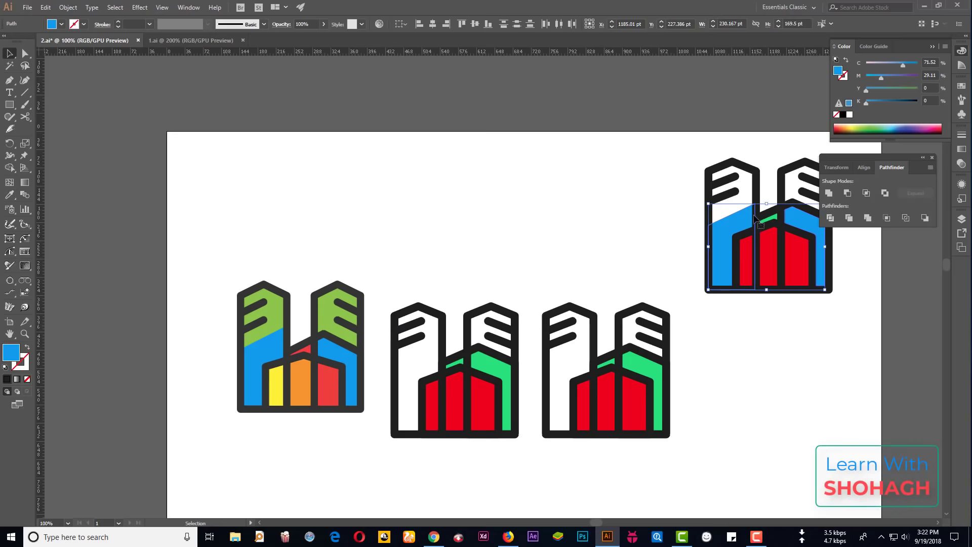
{"action": "scroll", "coordinate": [756, 218], "scroll_direction": "up", "scroll_amount": 5}
{"action": "left_click", "coordinate": [699, 254]}
{"action": "left_click", "coordinate": [821, 406], "text": "shift"}
{"action": "scroll", "coordinate": [574, 341], "scroll_direction": "down", "scroll_amount": 2}
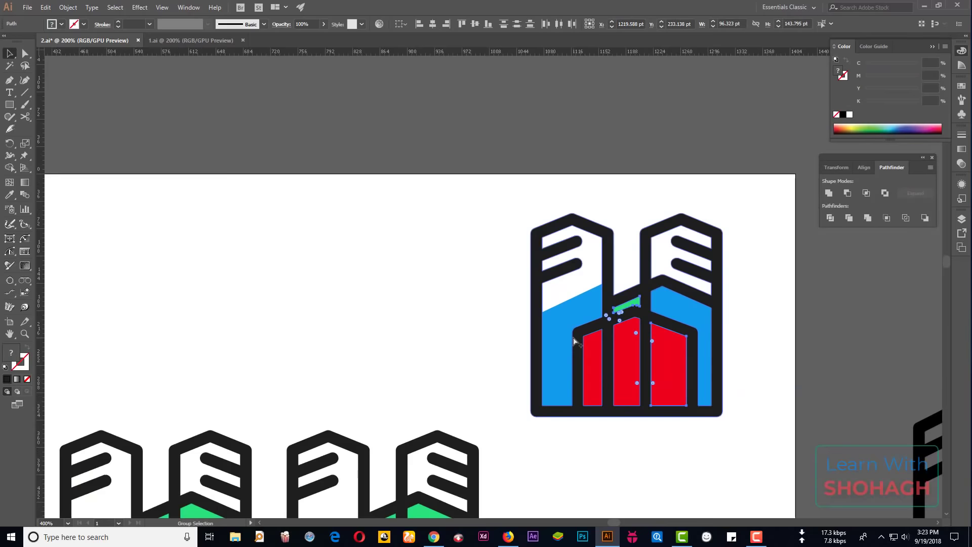
{"action": "scroll", "coordinate": [574, 341], "scroll_direction": "down", "scroll_amount": 2}
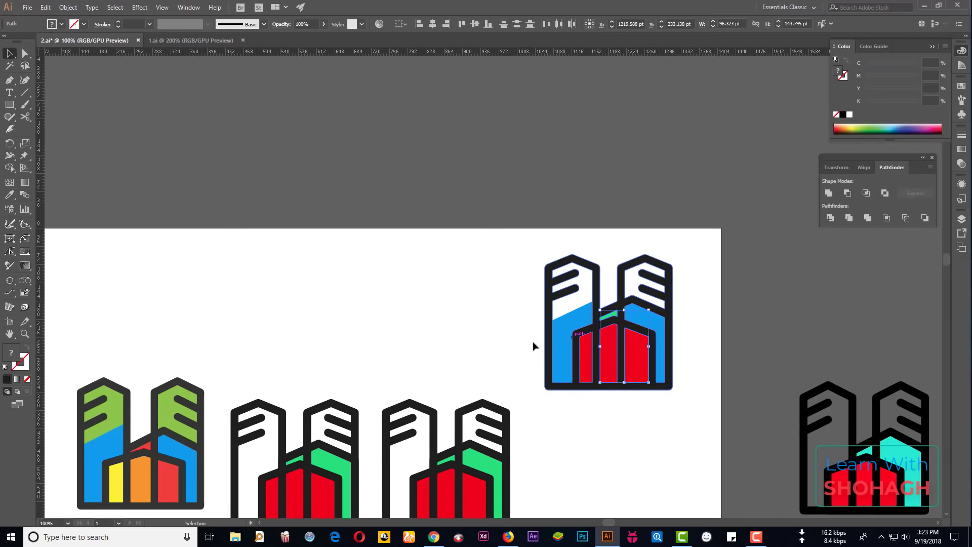
{"action": "left_click", "coordinate": [170, 470]}
- Make the middle bar orange and the left bar yellow, sampled from the left logo
{"action": "left_click", "coordinate": [10, 53]}
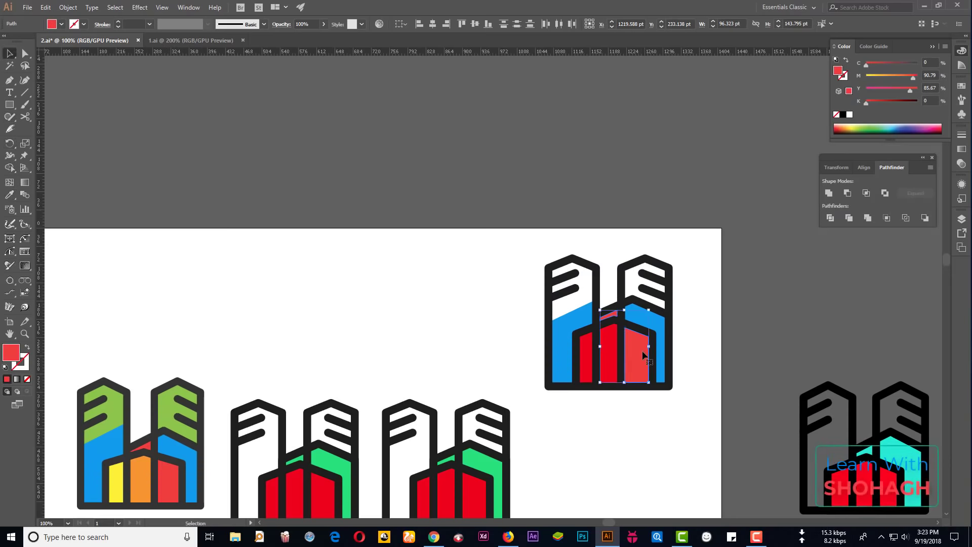
{"action": "left_click", "coordinate": [608, 347]}
{"action": "key", "text": "i"}
{"action": "left_click", "coordinate": [138, 472]}
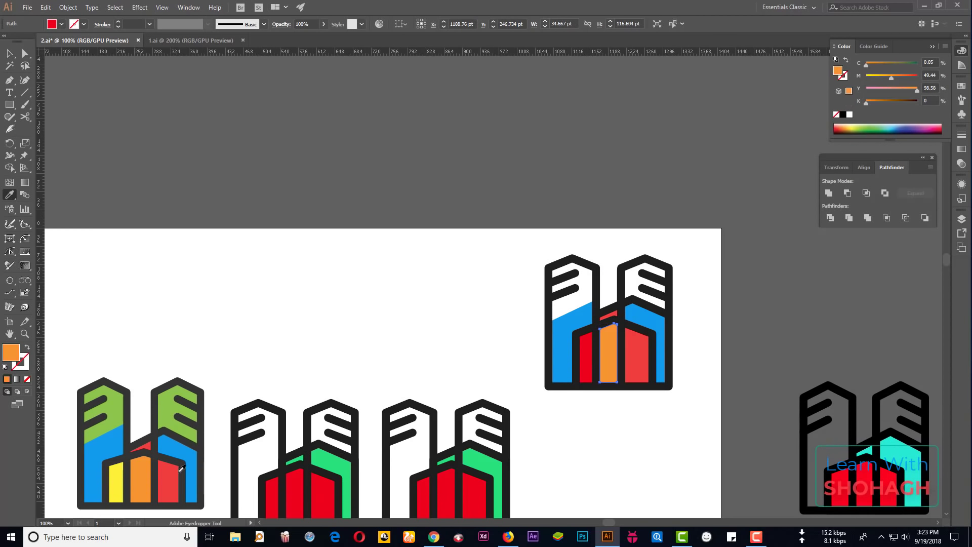
{"action": "left_click", "coordinate": [10, 54]}
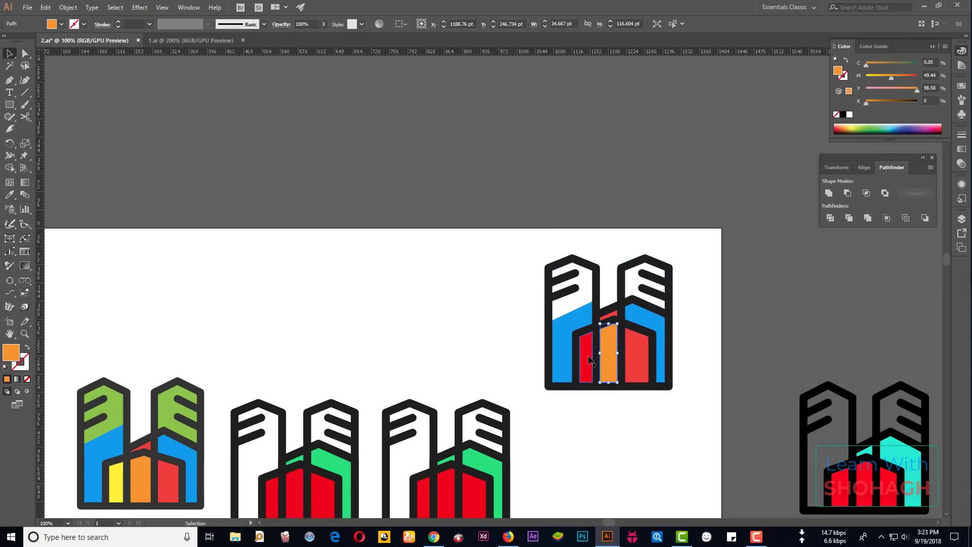
{"action": "left_click", "coordinate": [587, 358]}
{"action": "key", "text": "i"}
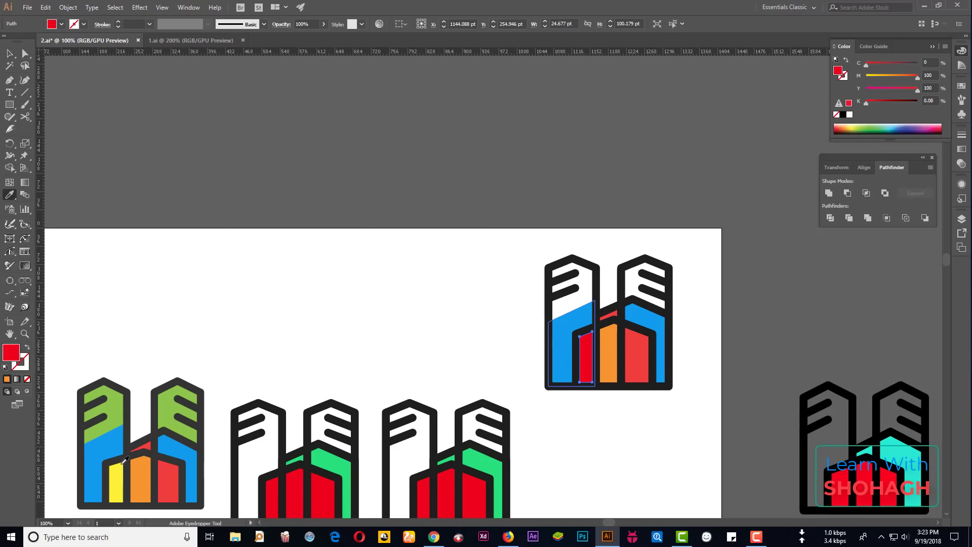
{"action": "left_click", "coordinate": [122, 464]}
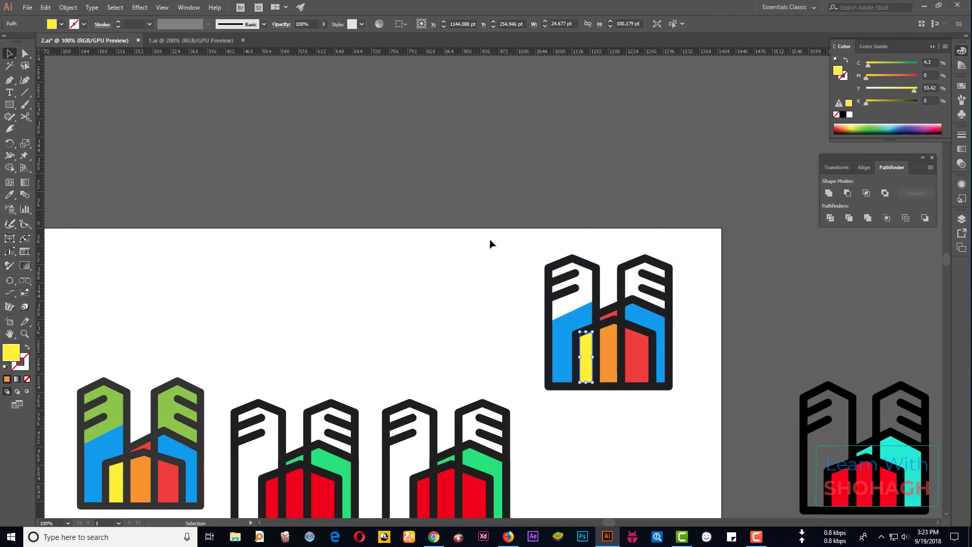
{"action": "left_click", "coordinate": [429, 326]}
- Check the finished reference document 1.ai and return to working document 2.ai
{"action": "scroll", "coordinate": [681, 245], "scroll_direction": "down", "scroll_amount": 2}
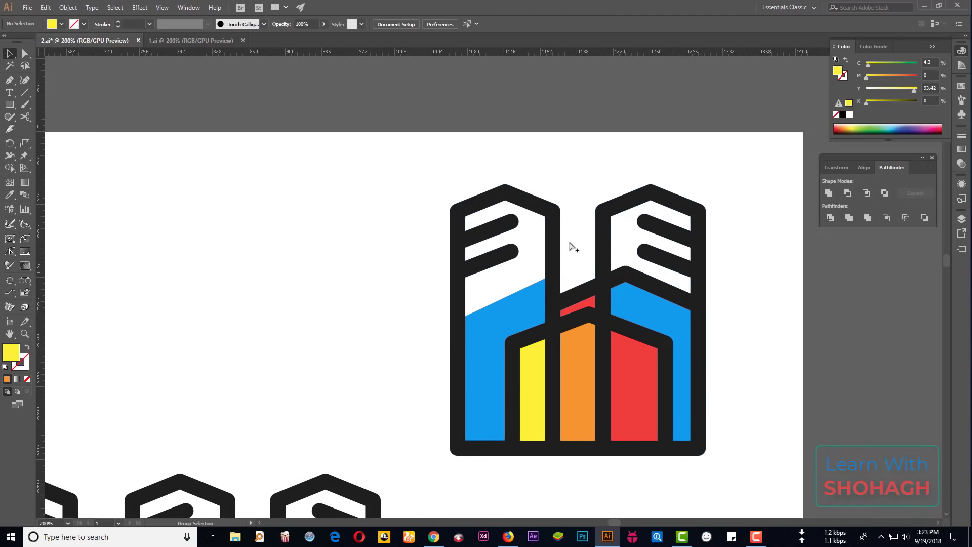
{"action": "scroll", "coordinate": [571, 245], "scroll_direction": "up", "scroll_amount": 2}
{"action": "scroll", "coordinate": [718, 191], "scroll_direction": "down", "scroll_amount": 2}
{"action": "scroll", "coordinate": [457, 199], "scroll_direction": "left", "scroll_amount": 2}
{"action": "scroll", "coordinate": [457, 199], "scroll_direction": "down", "scroll_amount": 4}
{"action": "left_click", "coordinate": [192, 40]}
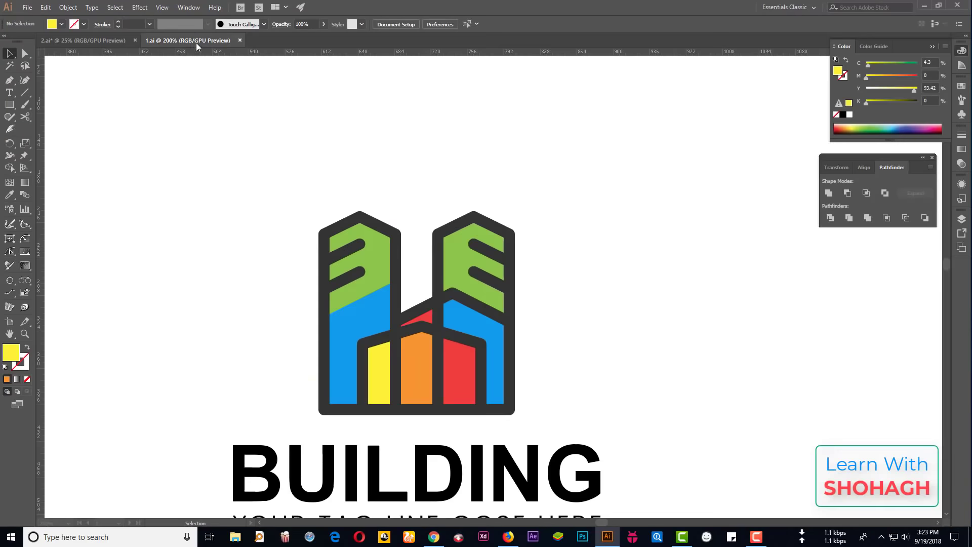
{"action": "scroll", "coordinate": [469, 211], "scroll_direction": "down", "scroll_amount": 3}
{"action": "scroll", "coordinate": [475, 249], "scroll_direction": "down", "scroll_amount": 3}
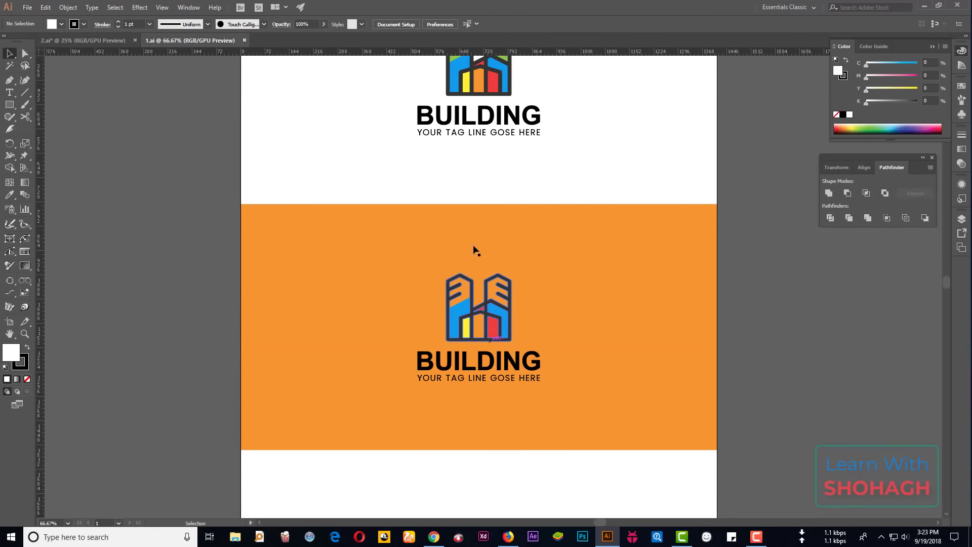
{"action": "left_click", "coordinate": [94, 42]}
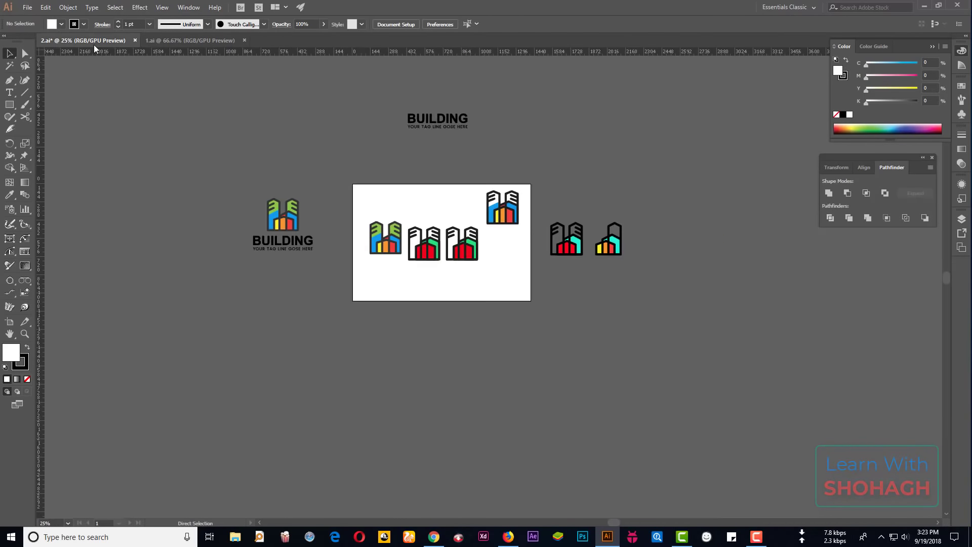
{"action": "scroll", "coordinate": [456, 190], "scroll_direction": "up", "scroll_amount": 8}
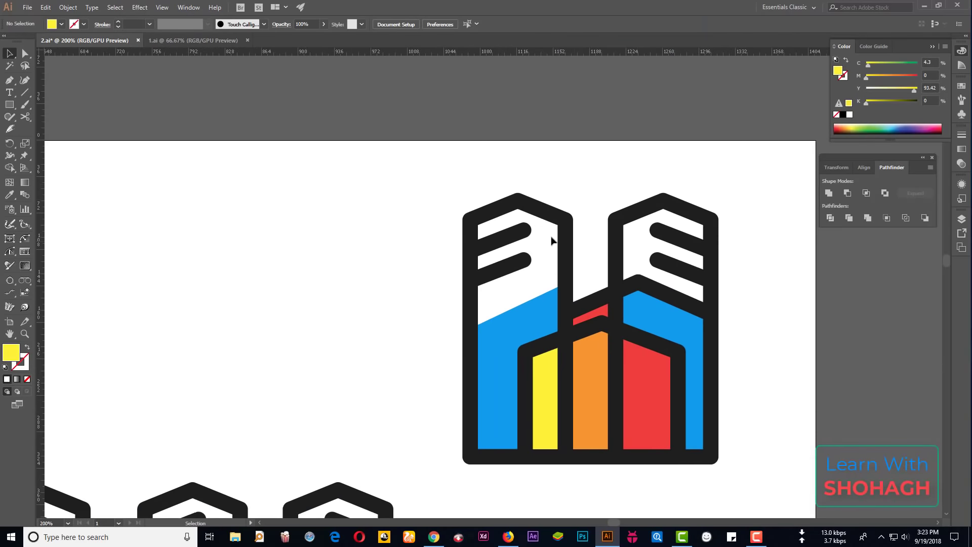
- Draw a yellow hexagon over the left tower's top and send it behind the outline
{"action": "key", "text": "p"}
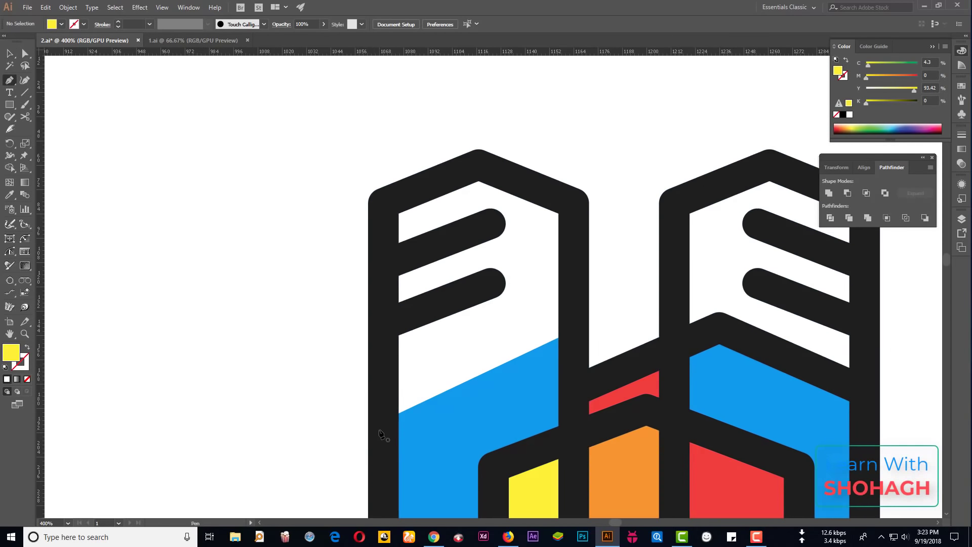
{"action": "left_click_drag", "start_coordinate": [379, 430], "coordinate": [395, 437]}
{"action": "left_click", "coordinate": [566, 357]}
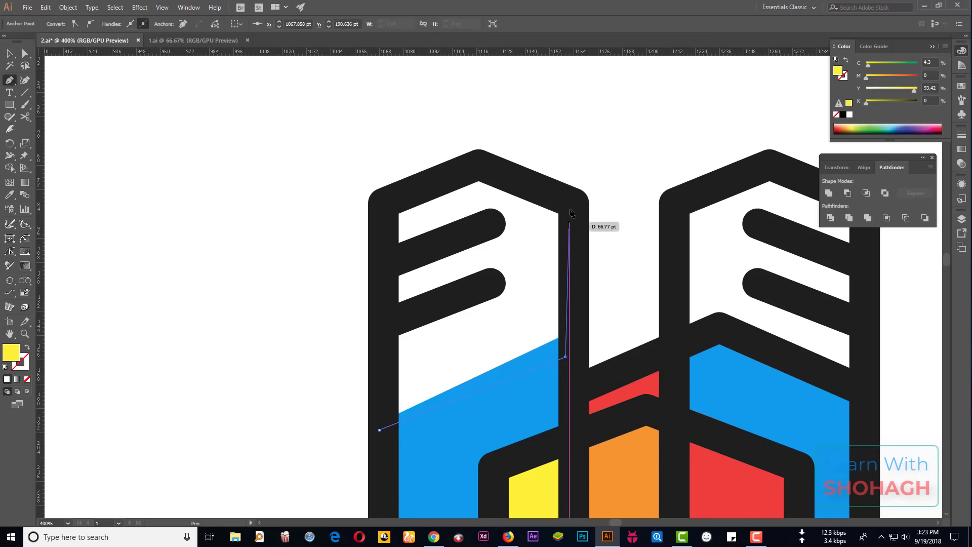
{"action": "left_click", "coordinate": [569, 205]}
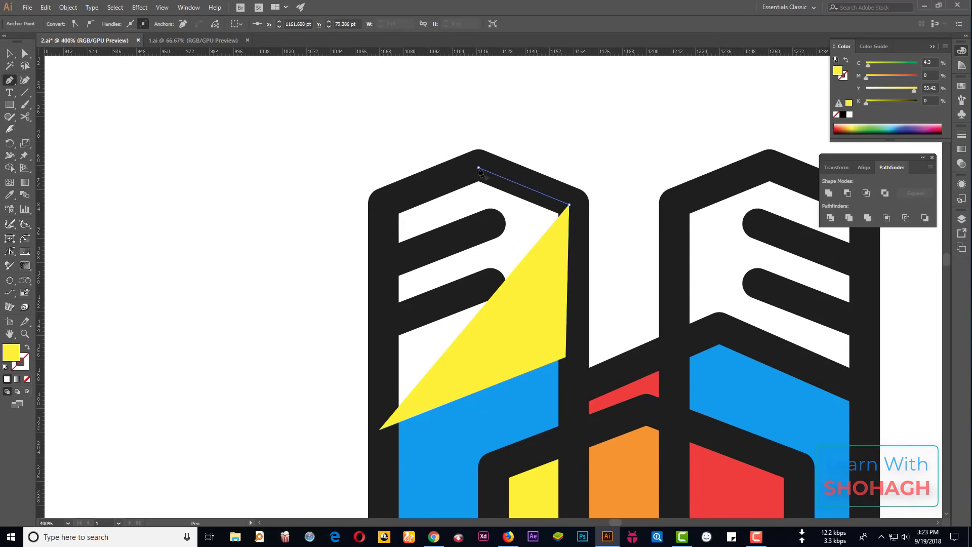
{"action": "left_click", "coordinate": [479, 167]}
{"action": "left_click", "coordinate": [379, 208]}
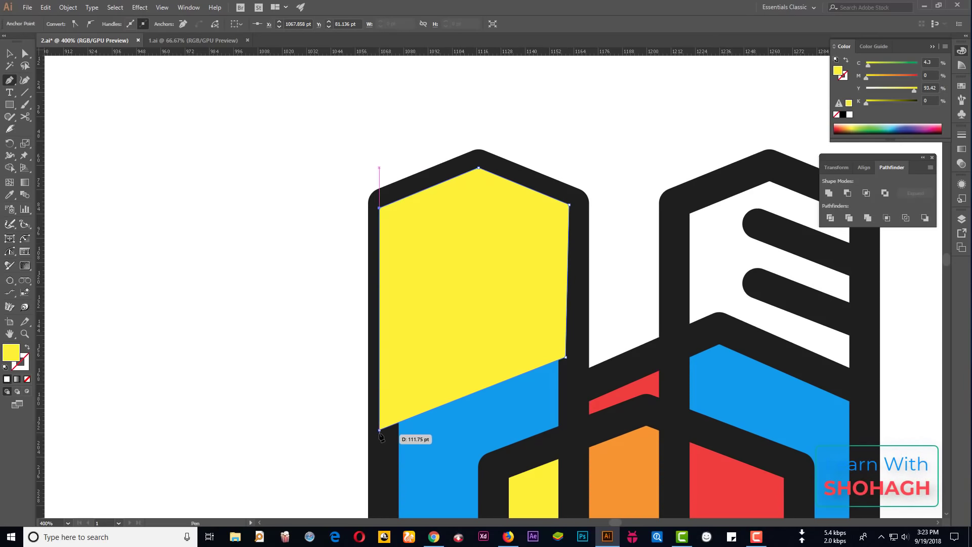
{"action": "key", "text": "v"}
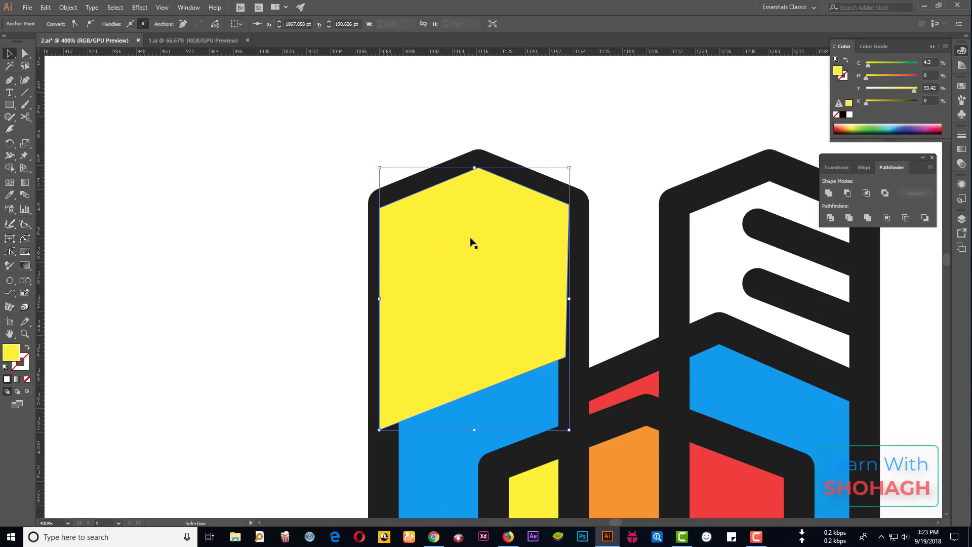
{"action": "right_click", "coordinate": [472, 240]}
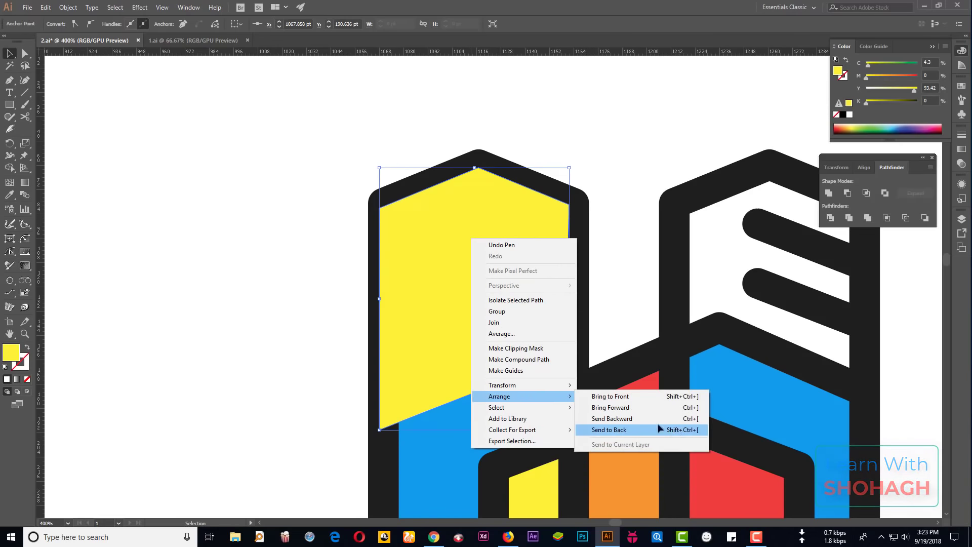
{"action": "left_click", "coordinate": [658, 423]}
- Copy the yellow fill onto the right tower top and stretch it down to the blue
{"action": "key", "text": "ctrl+minus"}
{"action": "key", "text": "ctrl+minus"}
{"action": "key", "text": "ctrl+minus"}
{"action": "left_click_drag", "start_coordinate": [370, 282], "coordinate": [482, 266]}
{"action": "left_click", "coordinate": [397, 223]}
{"action": "key", "text": "ctrl+plus"}
{"action": "key", "text": "ctrl+plus"}
{"action": "key", "text": "ctrl+plus"}
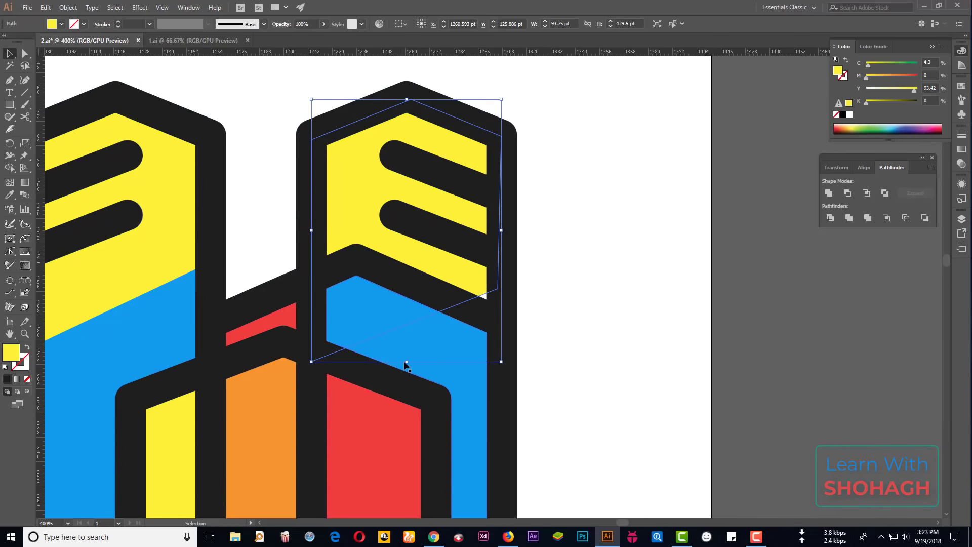
{"action": "left_click_drag", "start_coordinate": [407, 361], "coordinate": [406, 380]}
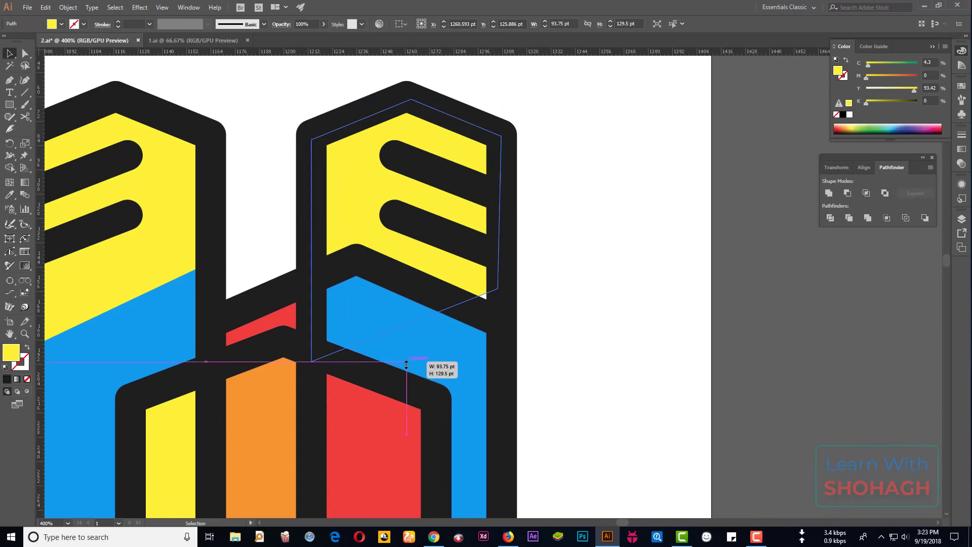
{"action": "left_click", "coordinate": [592, 302]}
{"action": "key", "text": "ctrl+minus"}
{"action": "key", "text": "ctrl+minus"}
{"action": "key", "text": "ctrl+minus"}
{"action": "scroll", "coordinate": [608, 304], "scroll_direction": "down", "scroll_amount": 4}
{"action": "scroll", "coordinate": [580, 347], "scroll_direction": "up", "scroll_amount": 3}
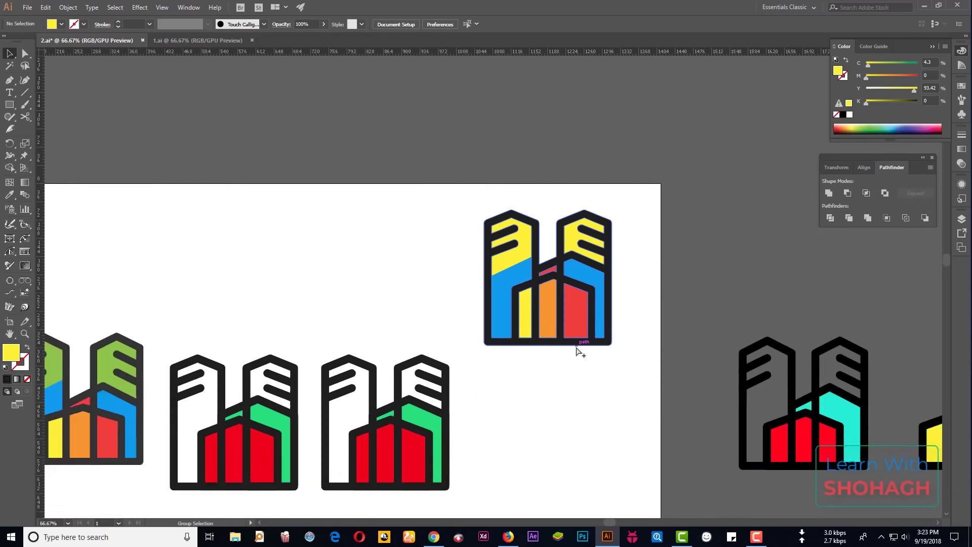
{"action": "scroll", "coordinate": [596, 354], "scroll_direction": "up", "scroll_amount": 2}
{"action": "scroll", "coordinate": [663, 374], "scroll_direction": "down", "scroll_amount": 3}
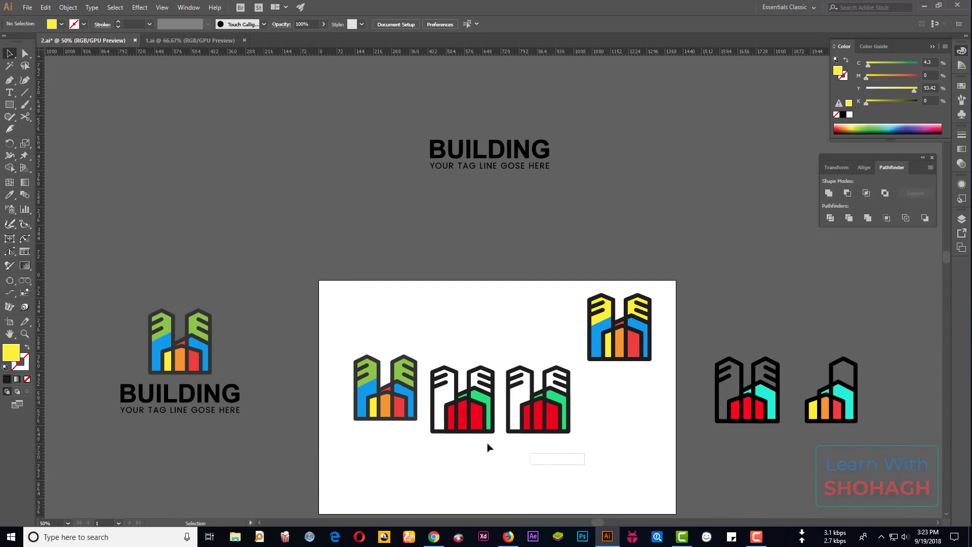
{"action": "left_click_drag", "start_coordinate": [488, 447], "coordinate": [358, 402]}
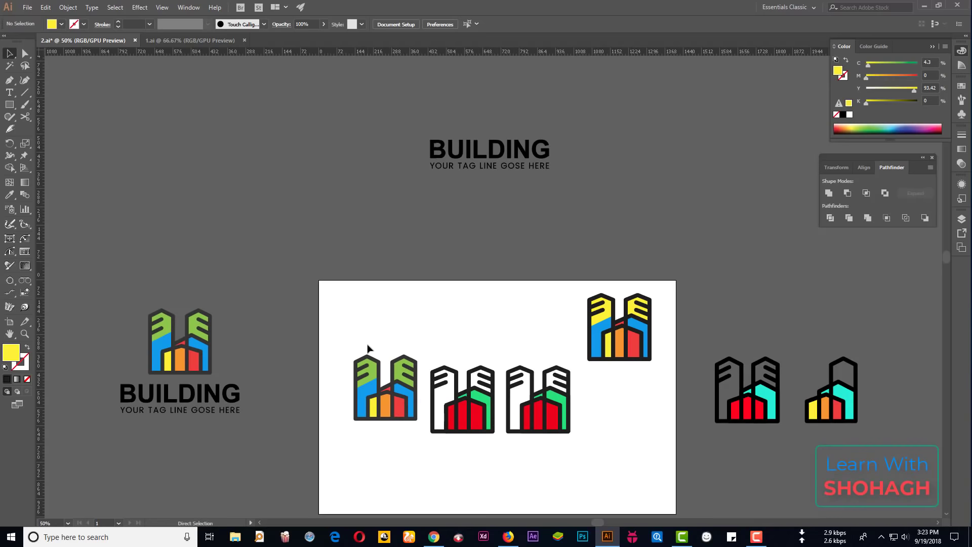
- Move the three lower logos off the artboard and centre the yellow-topped logo
{"action": "key", "text": "ctrl+a"}
{"action": "left_click", "coordinate": [397, 278]}
{"action": "key", "text": "v"}
{"action": "left_click_drag", "start_coordinate": [577, 458], "coordinate": [350, 378]}
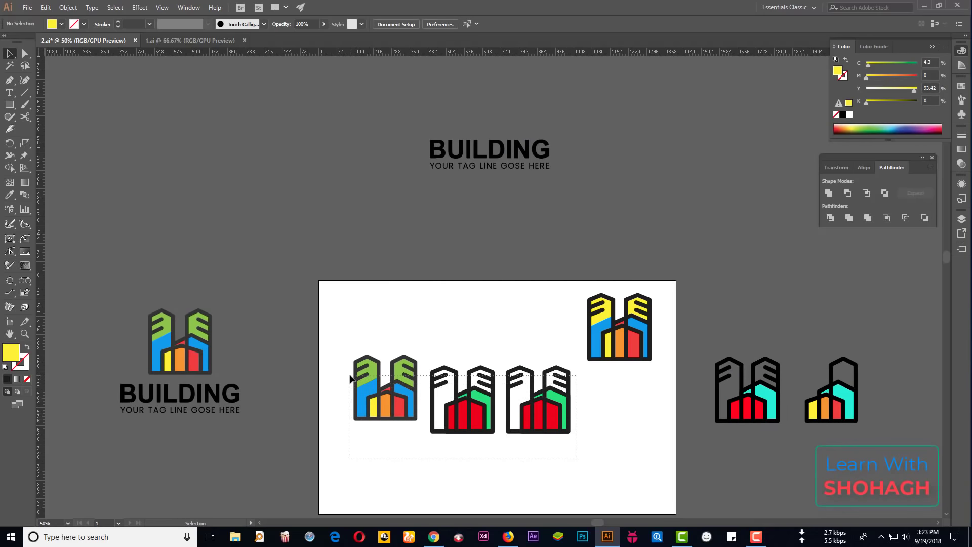
{"action": "left_click_drag", "start_coordinate": [504, 410], "coordinate": [348, 211]}
{"action": "left_click", "coordinate": [606, 322]}
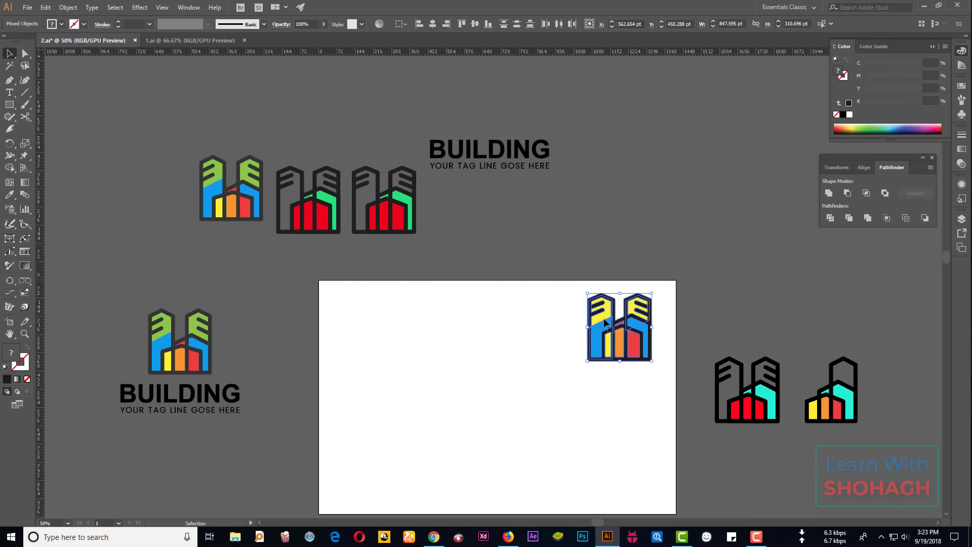
{"action": "left_click_drag", "start_coordinate": [605, 321], "coordinate": [444, 414]}
{"action": "left_click", "coordinate": [560, 337]}
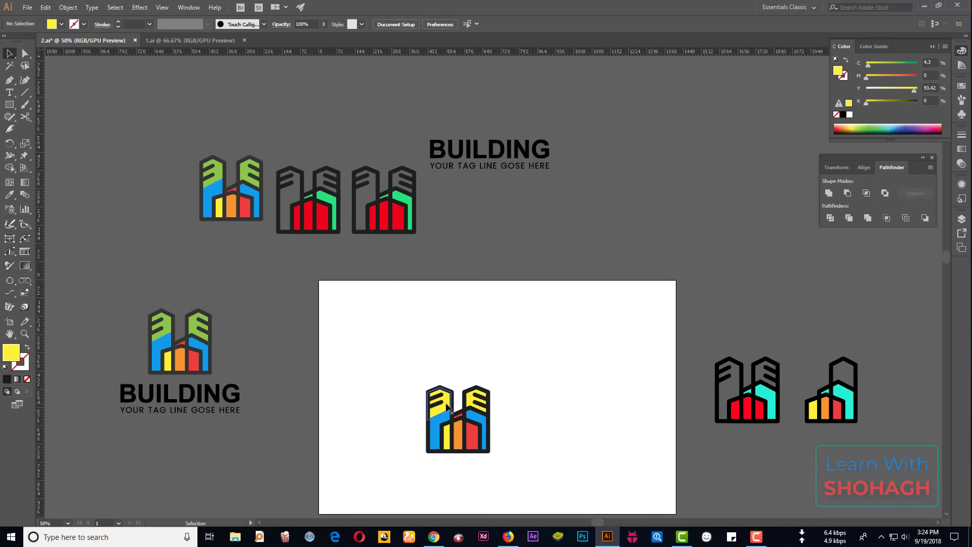
- Recolour both yellow tower tops green, sampled from the reference logo
{"action": "left_click", "coordinate": [447, 408]}
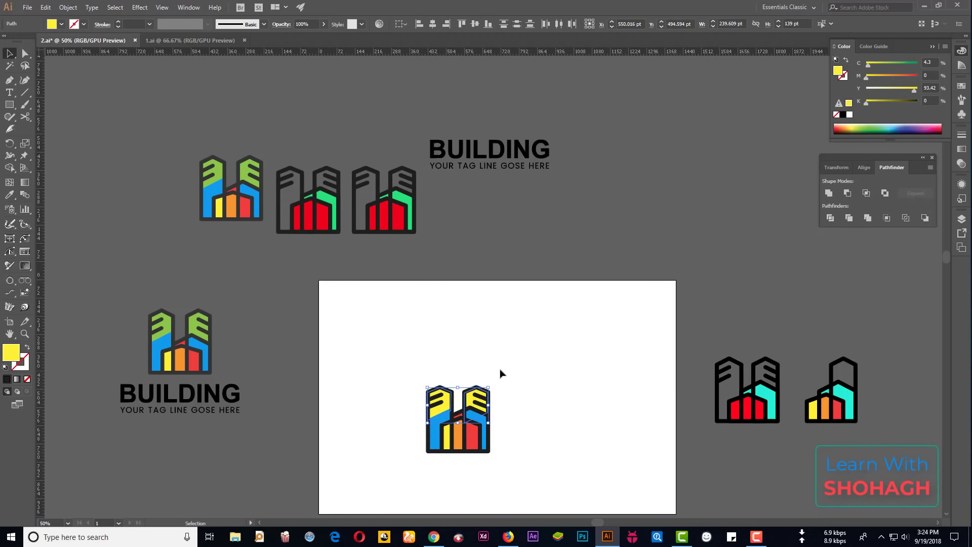
{"action": "key", "text": "i"}
{"action": "left_click", "coordinate": [261, 172]}
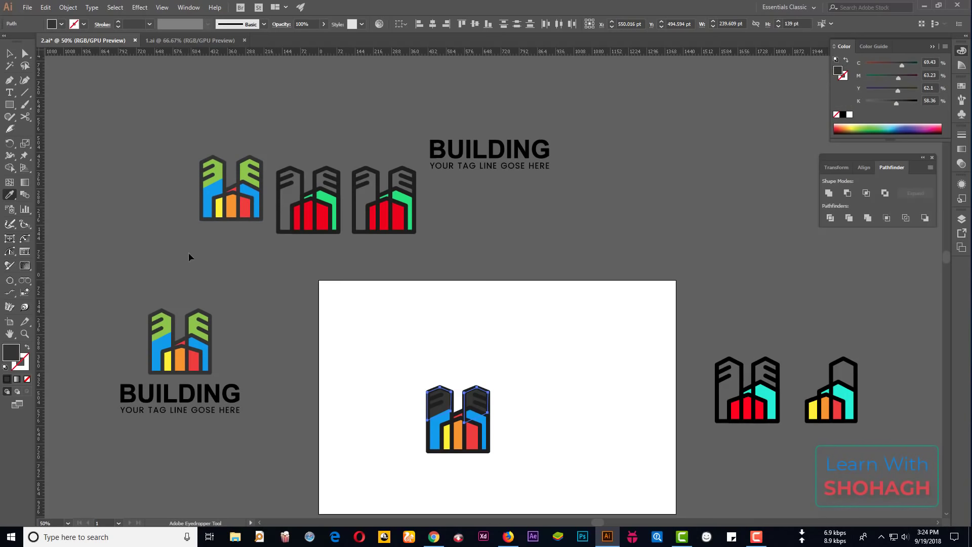
{"action": "left_click", "coordinate": [219, 210]}
{"action": "left_click", "coordinate": [248, 169]}
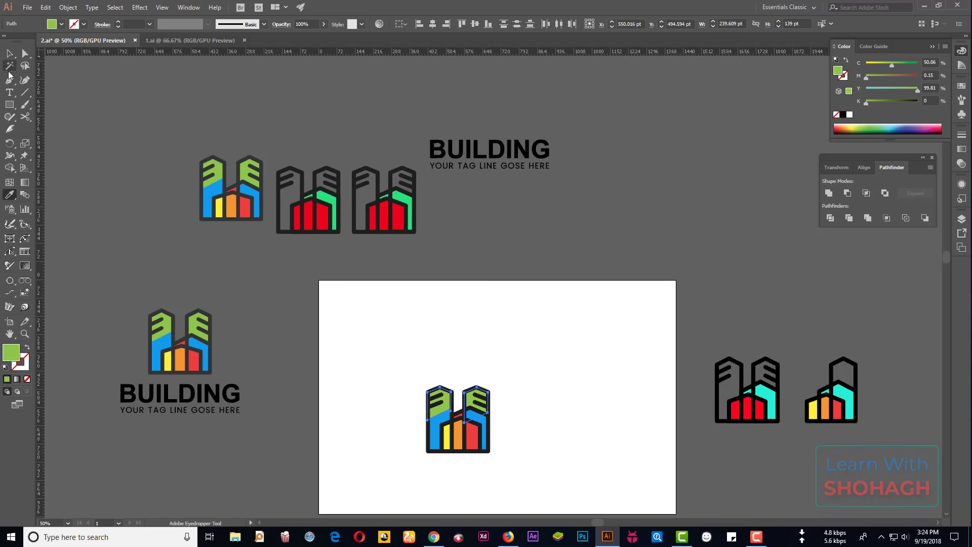
{"action": "left_click", "coordinate": [9, 53]}
- Make the logo's outline black like the BUILDING text and select the whole logo
{"action": "scroll", "coordinate": [417, 467], "scroll_direction": "up", "scroll_amount": 3}
{"action": "left_click", "coordinate": [633, 362]}
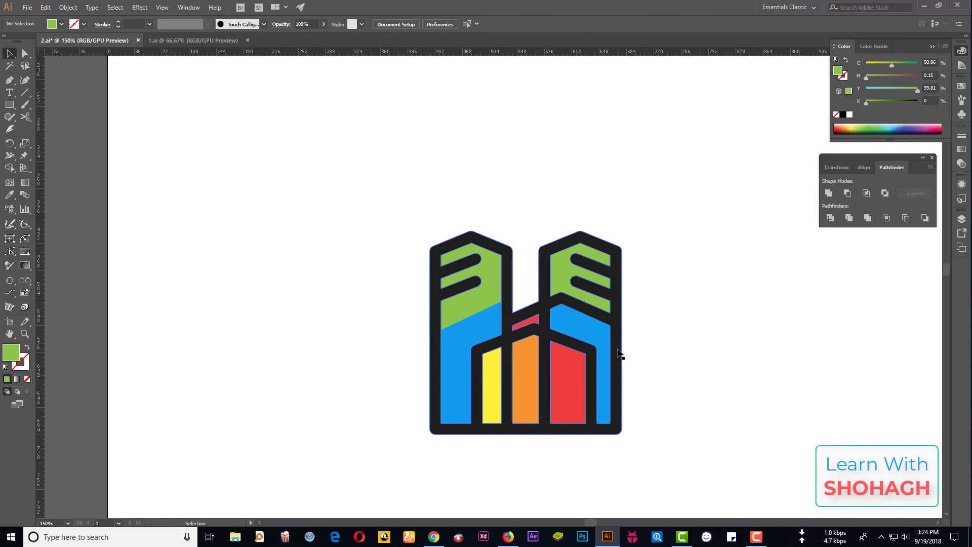
{"action": "left_click", "coordinate": [620, 353]}
{"action": "scroll", "coordinate": [638, 355], "scroll_direction": "down", "scroll_amount": 3}
{"action": "key", "text": "i"}
{"action": "scroll", "coordinate": [386, 271], "scroll_direction": "up", "scroll_amount": 4}
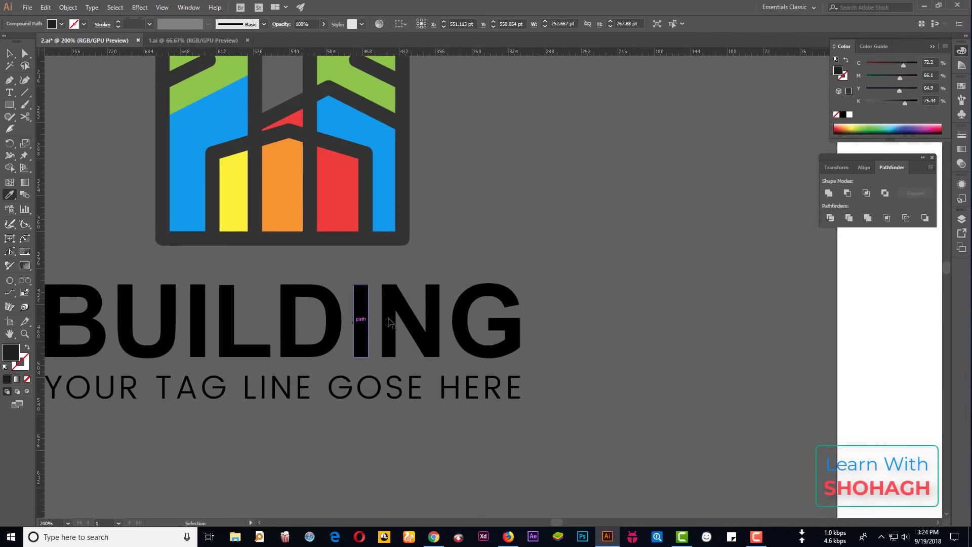
{"action": "left_click", "coordinate": [408, 203]}
{"action": "scroll", "coordinate": [408, 203], "scroll_direction": "down", "scroll_amount": 4}
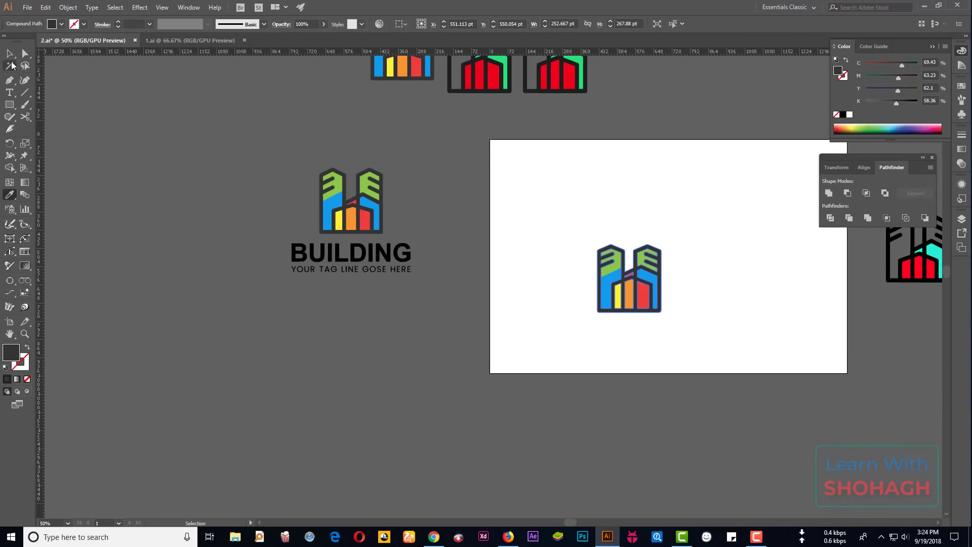
{"action": "left_click_drag", "start_coordinate": [543, 199], "coordinate": [639, 284]}
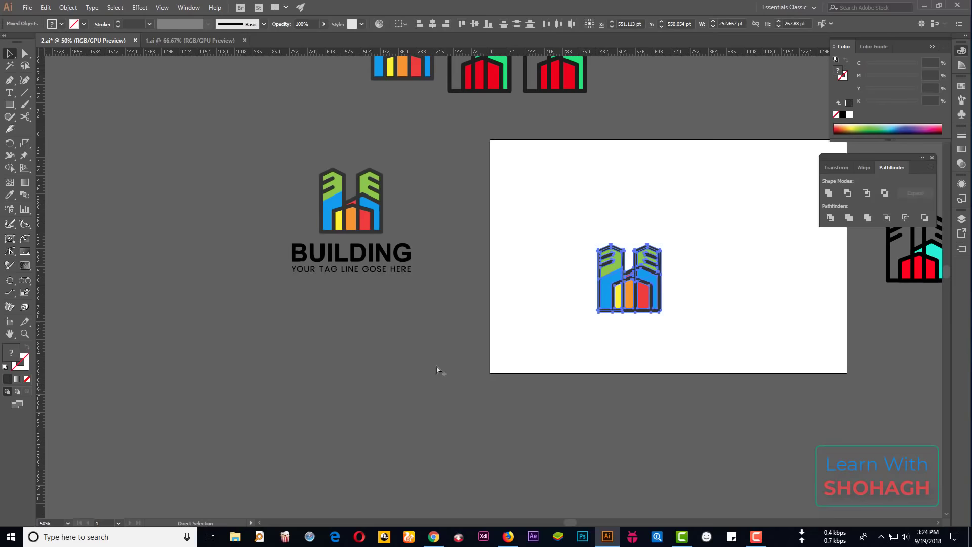
{"action": "scroll", "coordinate": [437, 366], "scroll_direction": "down", "scroll_amount": 1}
- Ungroup the top logo in 1.ai and drag its BUILDING and tagline text into 2.ai
{"action": "left_click", "coordinate": [198, 41]}
{"action": "scroll", "coordinate": [413, 243], "scroll_direction": "down", "scroll_amount": 3}
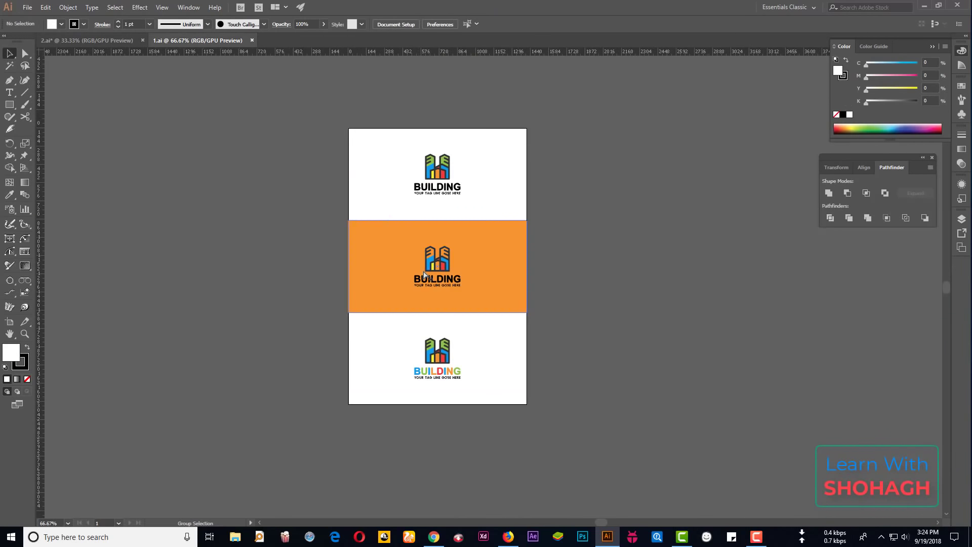
{"action": "scroll", "coordinate": [373, 236], "scroll_direction": "up", "scroll_amount": 2}
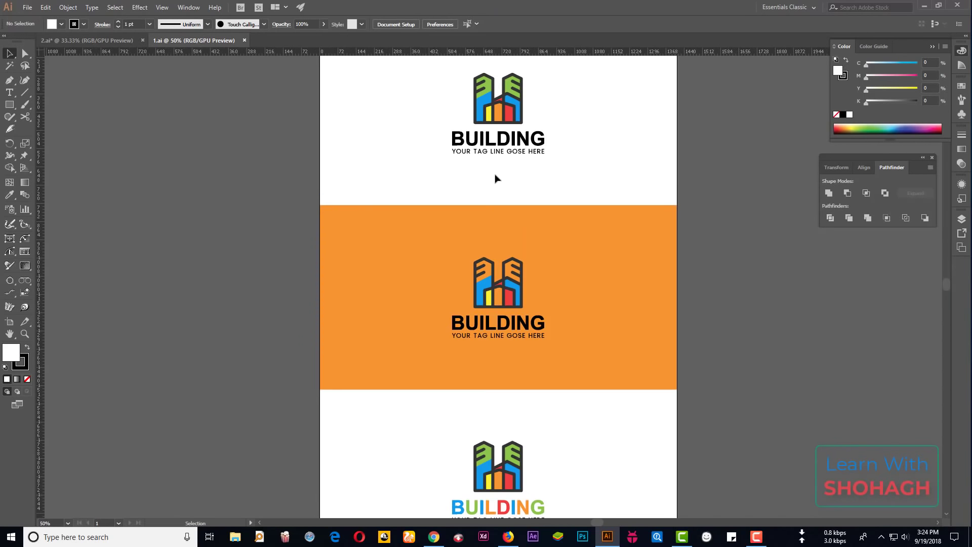
{"action": "left_click", "coordinate": [505, 147]}
{"action": "right_click", "coordinate": [513, 146]}
{"action": "left_click", "coordinate": [541, 229]}
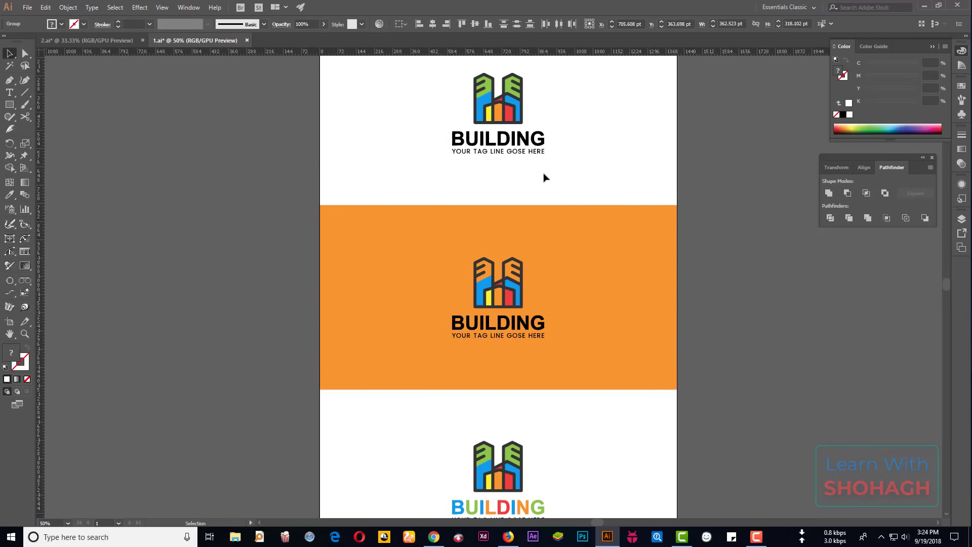
{"action": "left_click_drag", "start_coordinate": [498, 142], "coordinate": [157, 94]}
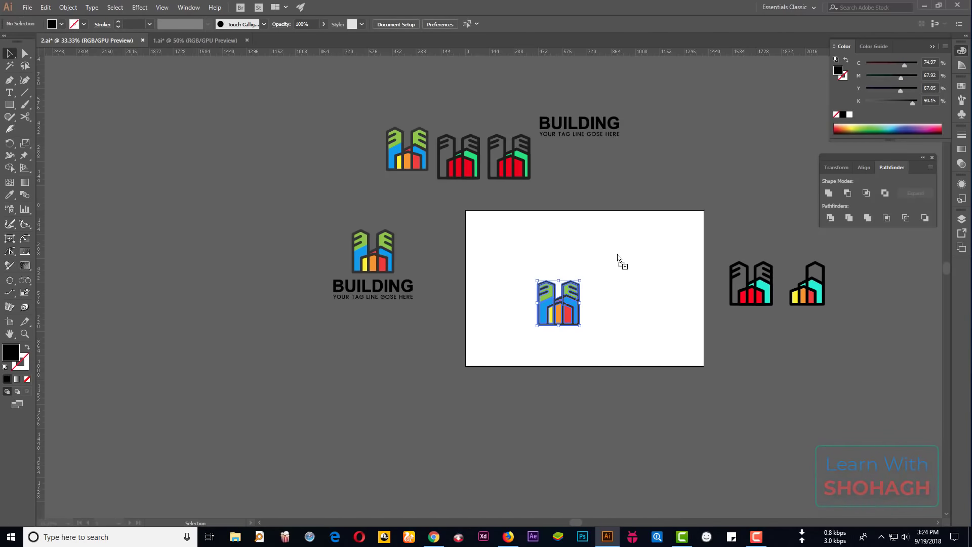
{"action": "left_click_drag", "start_coordinate": [80, 32], "coordinate": [602, 274]}
{"action": "scroll", "coordinate": [595, 280], "scroll_direction": "up", "scroll_amount": 3}
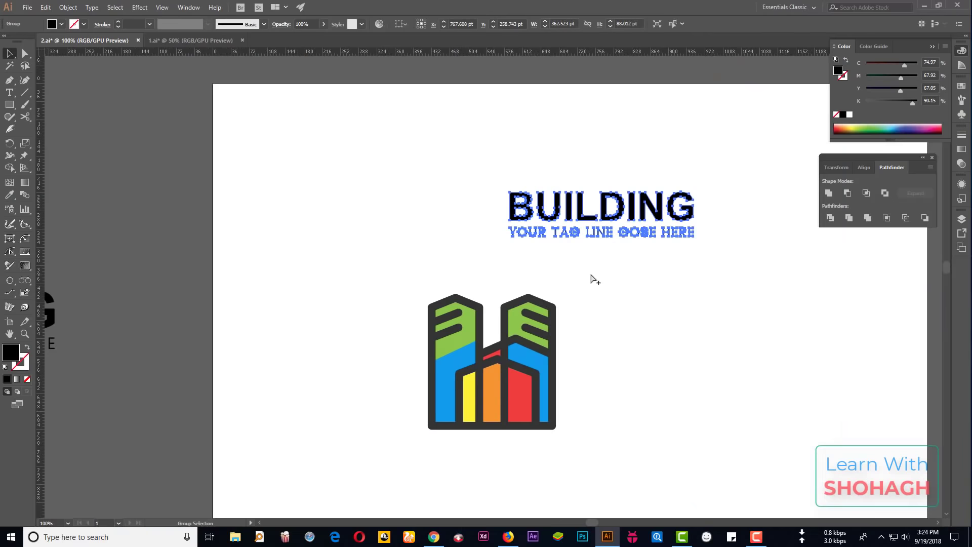
- Type a new BUILDING title below the logo and set it in Arial Bold
{"action": "left_click", "coordinate": [546, 473]}
{"action": "scroll", "coordinate": [522, 458], "scroll_direction": "down", "scroll_amount": 1}
{"action": "key", "text": "t"}
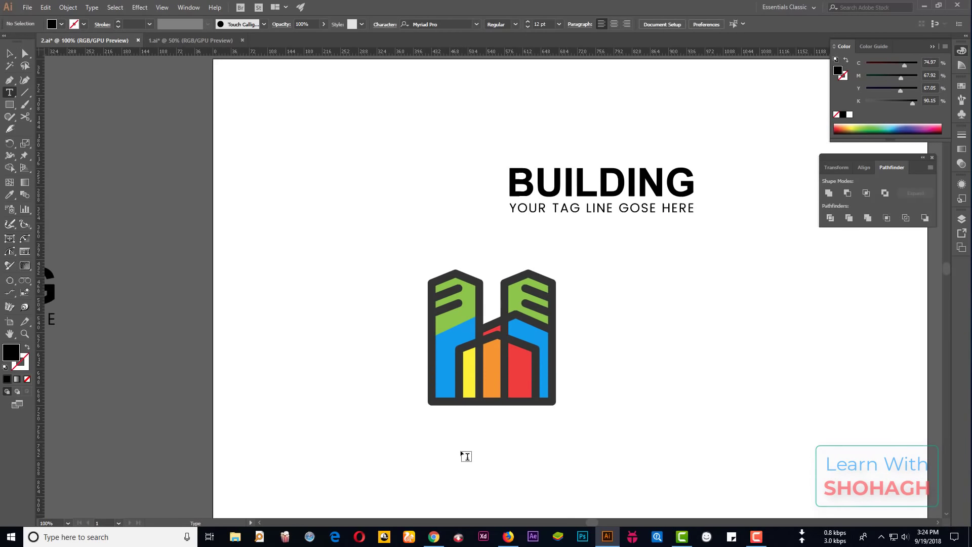
{"action": "left_click", "coordinate": [453, 455]}
{"action": "type", "text": "B"}
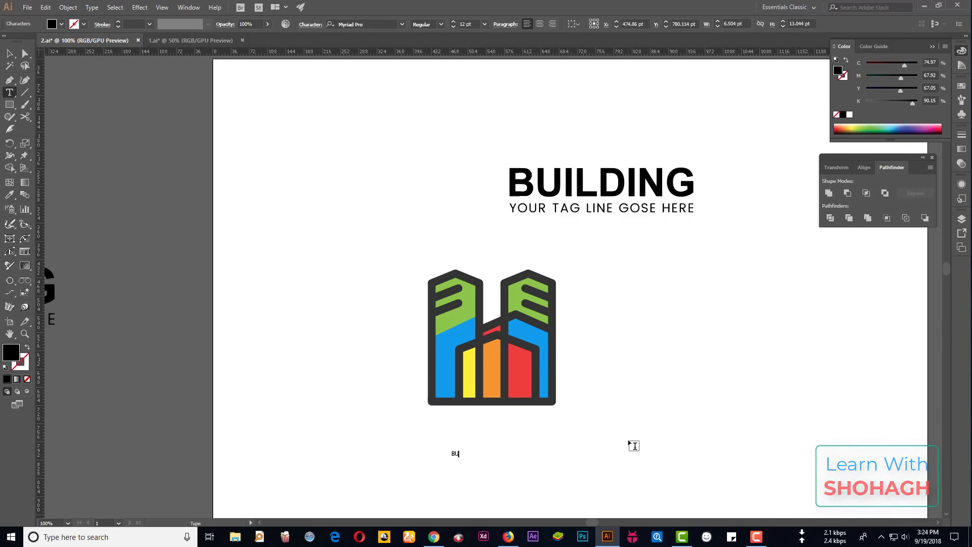
{"action": "type", "text": "U"}
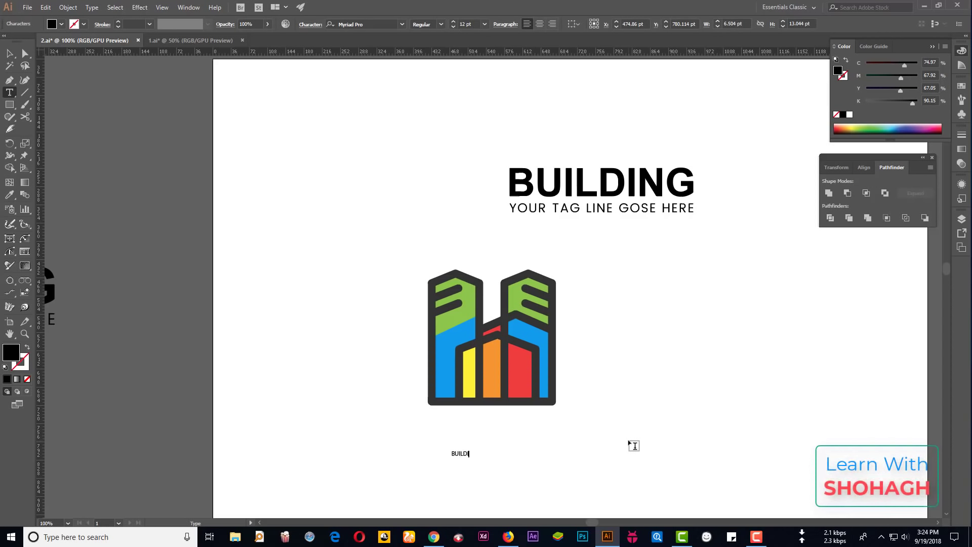
{"action": "key", "text": "ctrl+a"}
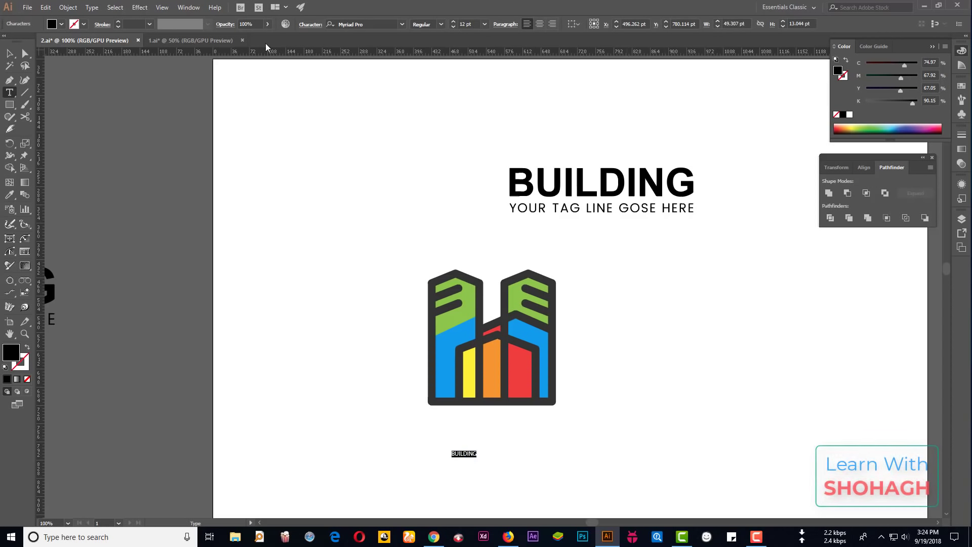
{"action": "left_click", "coordinate": [367, 24]}
{"action": "type", "text": "ria"}
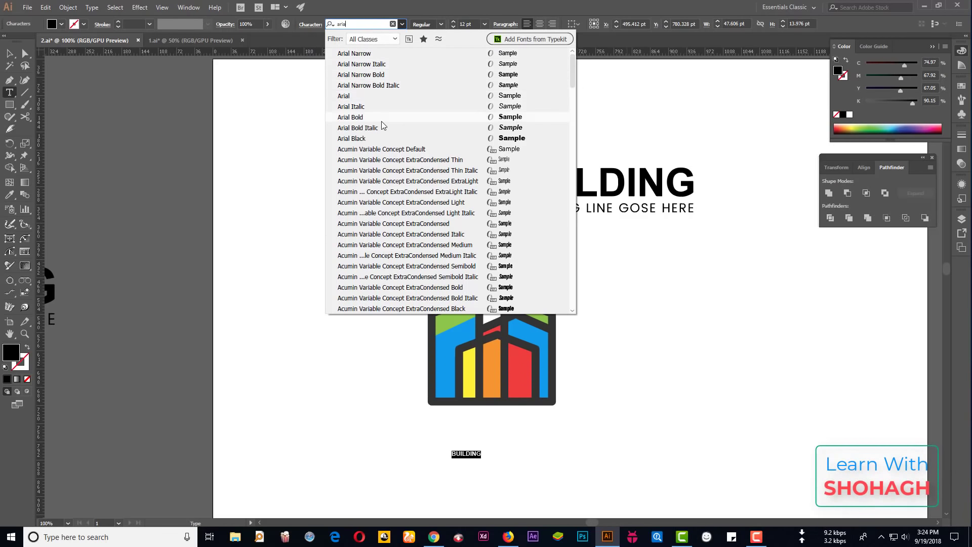
{"action": "left_click", "coordinate": [380, 119]}
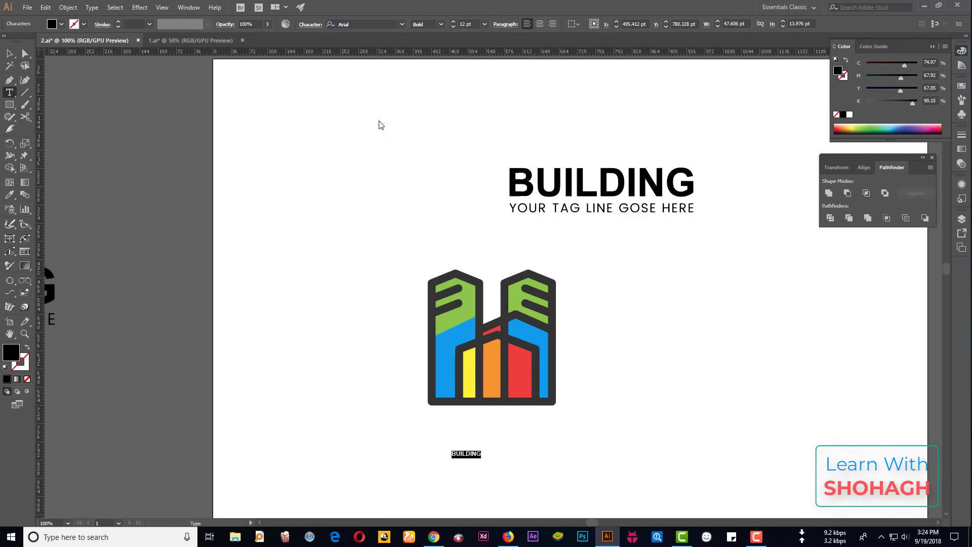
- Enlarge the BUILDING title into a big heading and position it just under the logo
{"action": "left_click", "coordinate": [9, 53]}
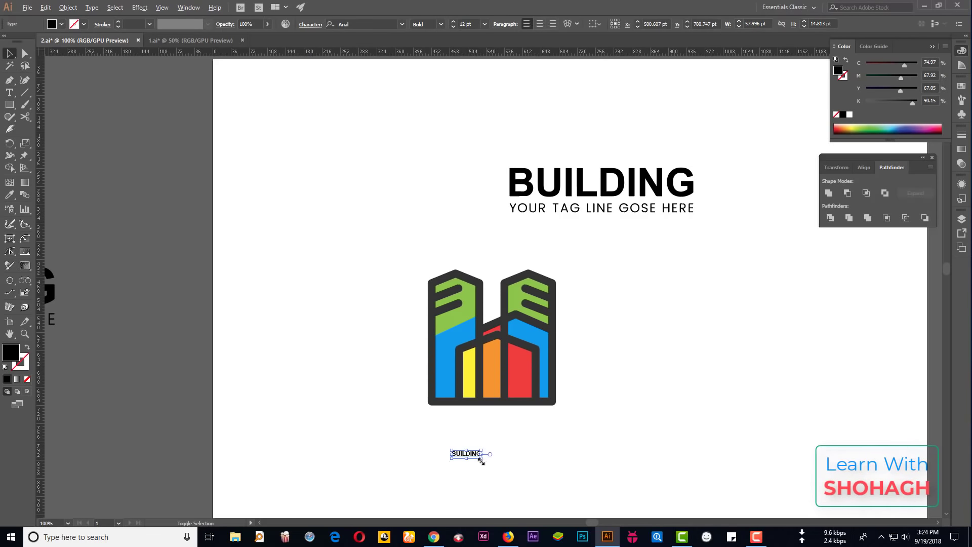
{"action": "left_click_drag", "start_coordinate": [481, 460], "coordinate": [562, 487]}
{"action": "left_click", "coordinate": [445, 471]}
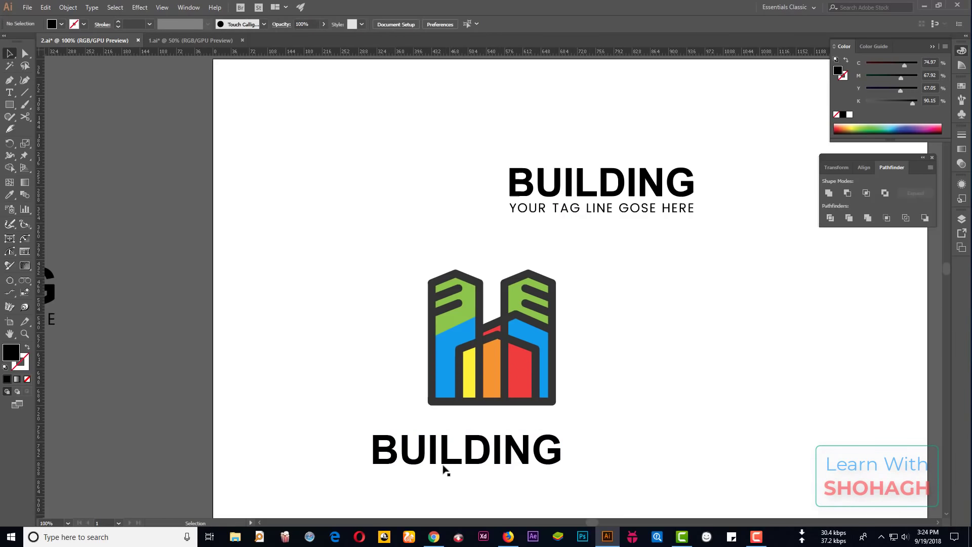
{"action": "left_click_drag", "start_coordinate": [443, 455], "coordinate": [467, 447]}
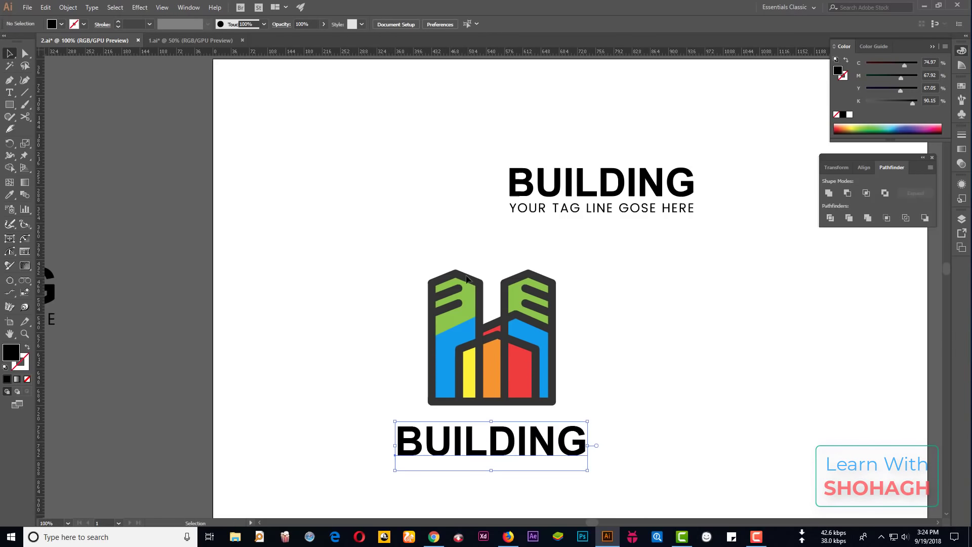
{"action": "left_click", "coordinate": [655, 212]}
{"action": "left_click", "coordinate": [571, 351]}
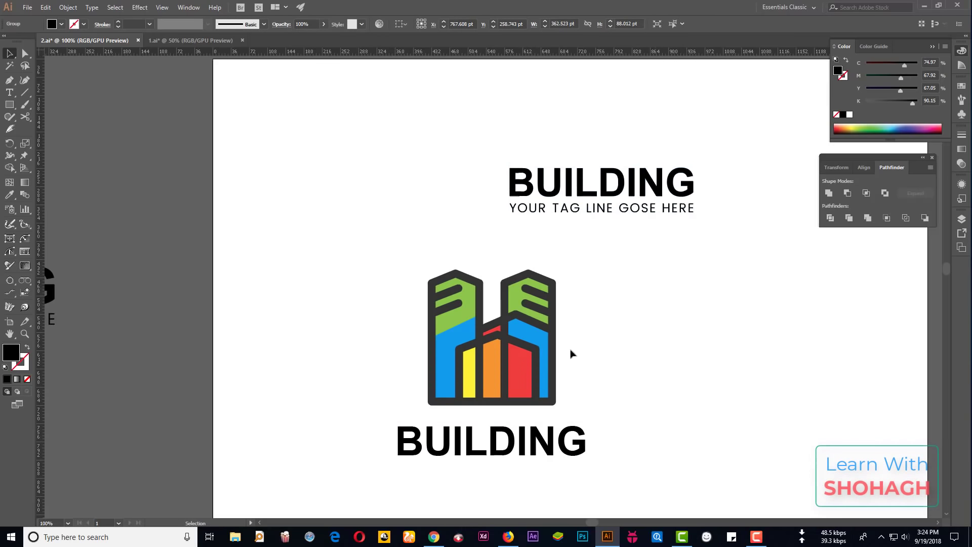
{"action": "left_click", "coordinate": [537, 365]}
{"action": "left_click_drag", "start_coordinate": [561, 392], "coordinate": [561, 396]}
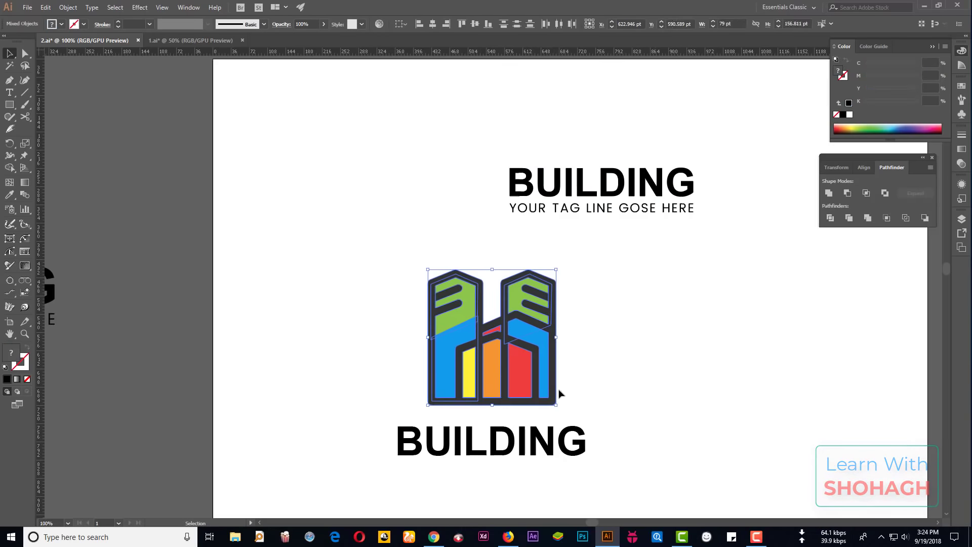
{"action": "left_click", "coordinate": [603, 352]}
- Alt-drag a spare BUILDING copy off the artboard and convert the wordmark to outlines
{"action": "scroll", "coordinate": [595, 358], "scroll_direction": "down", "scroll_amount": 3}
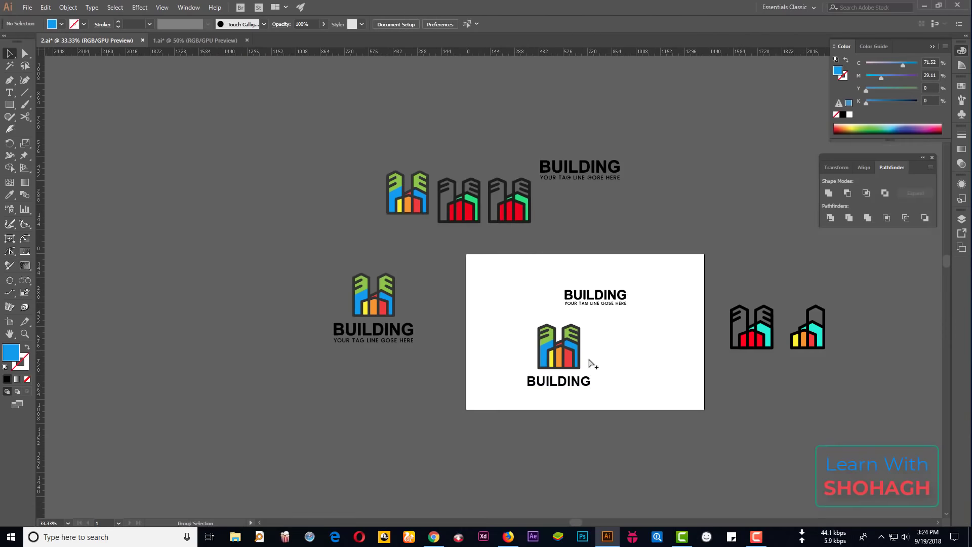
{"action": "left_click", "coordinate": [582, 385]}
{"action": "scroll", "coordinate": [580, 388], "scroll_direction": "up", "scroll_amount": 3}
{"action": "left_click_drag", "start_coordinate": [617, 375], "coordinate": [213, 389]}
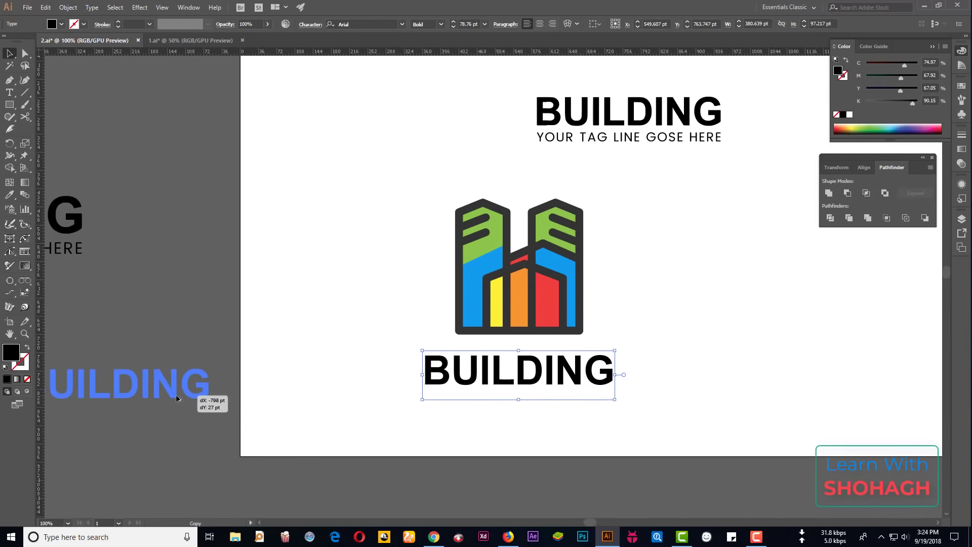
{"action": "right_click", "coordinate": [570, 366]}
{"action": "left_click", "coordinate": [628, 234]}
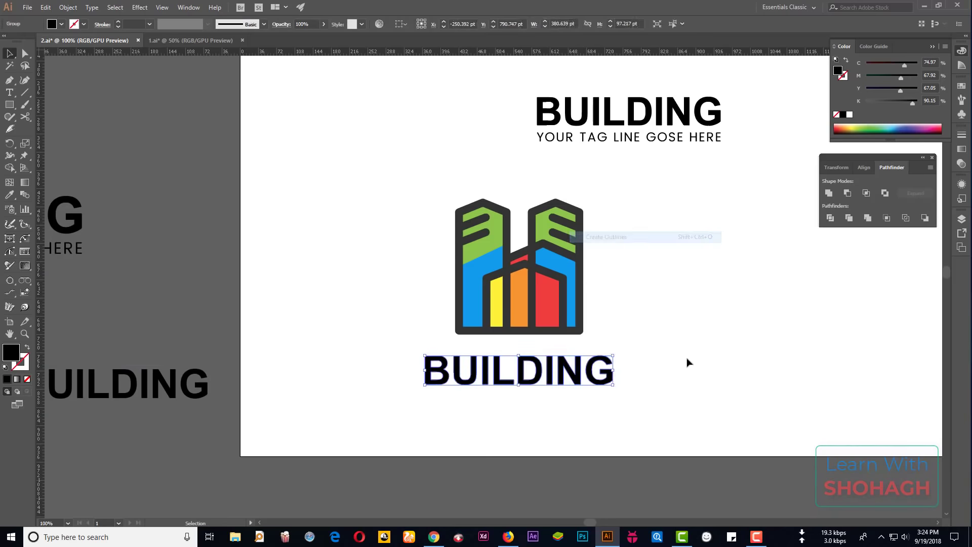
- Horizontally centre the logo and the BUILDING wordmark on each other
{"action": "left_click_drag", "start_coordinate": [621, 446], "coordinate": [459, 238]}
{"action": "left_click", "coordinate": [432, 24]}
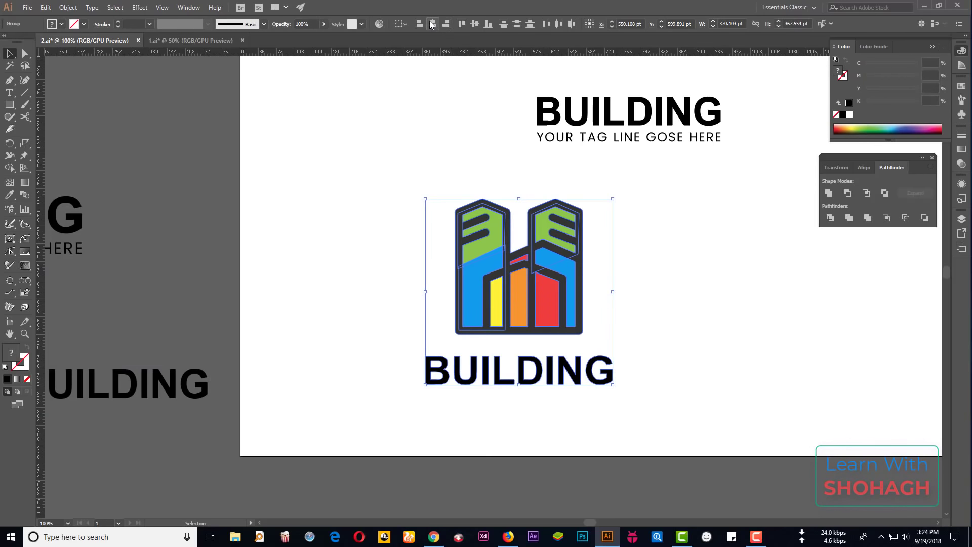
{"action": "scroll", "coordinate": [538, 386], "scroll_direction": "up", "scroll_amount": 3}
{"action": "scroll", "coordinate": [564, 223], "scroll_direction": "up", "scroll_amount": 2}
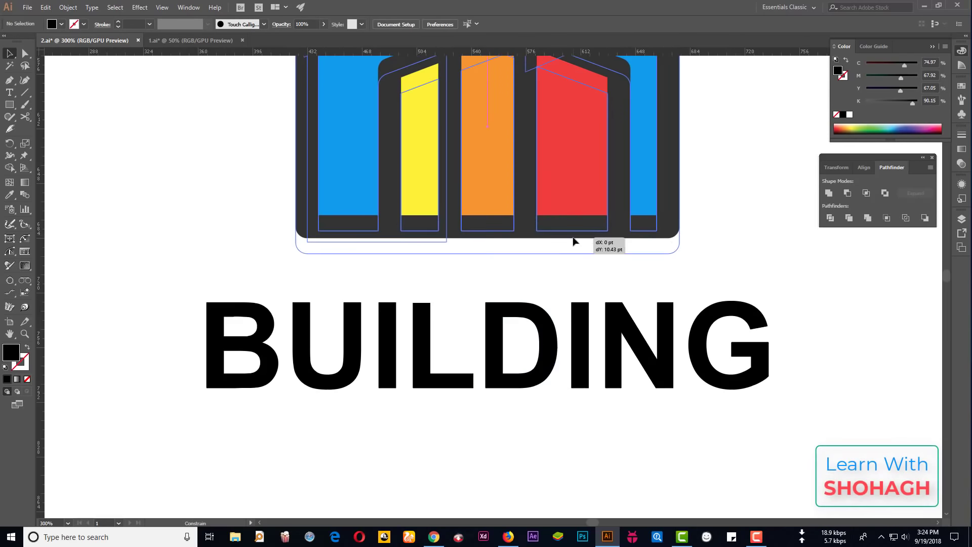
{"action": "scroll", "coordinate": [543, 290], "scroll_direction": "down", "scroll_amount": 2}
{"action": "scroll", "coordinate": [612, 275], "scroll_direction": "up", "scroll_amount": 1}
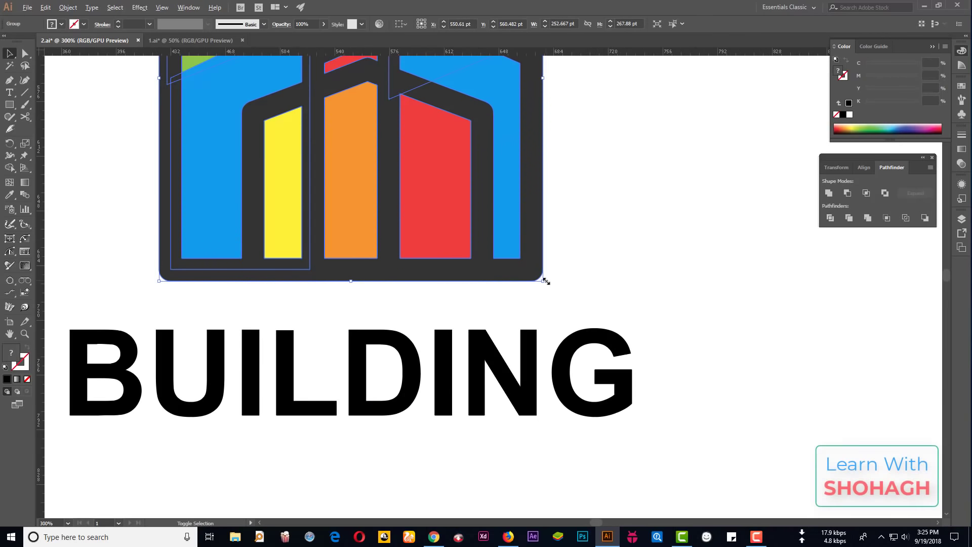
- Shrink the logo slightly and move it down to sit just above the wordmark
{"action": "left_click_drag", "start_coordinate": [544, 281], "coordinate": [540, 272]}
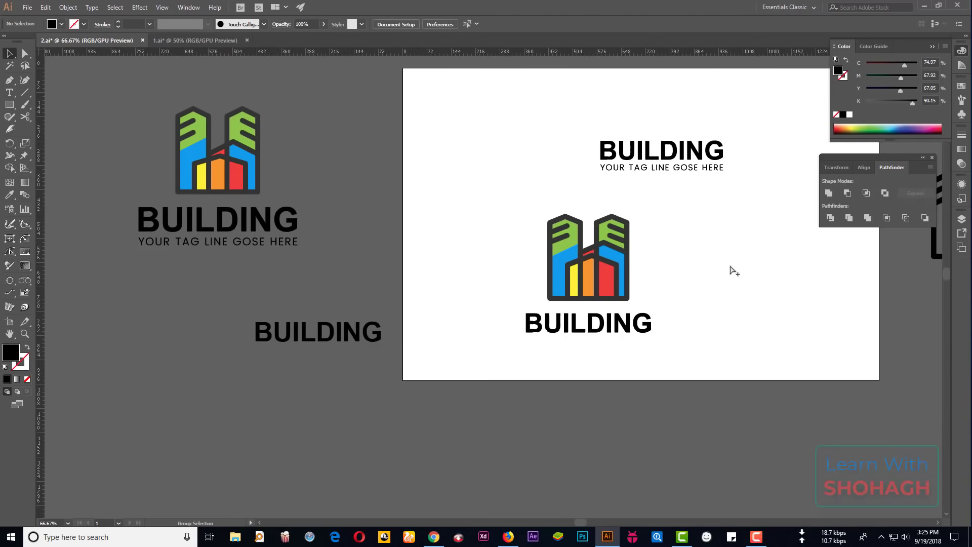
{"action": "scroll", "coordinate": [628, 275], "scroll_direction": "up", "scroll_amount": 4}
{"action": "scroll", "coordinate": [616, 294], "scroll_direction": "down", "scroll_amount": 2}
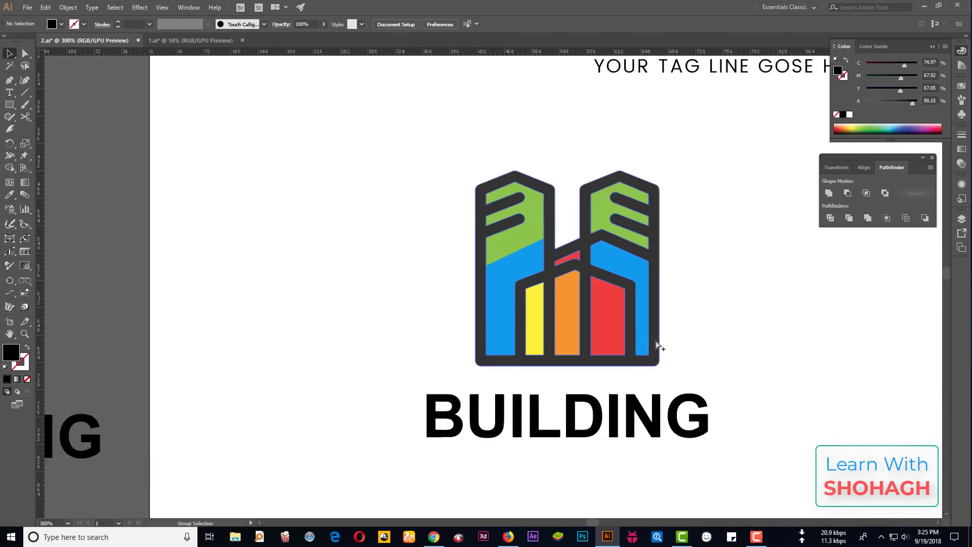
{"action": "scroll", "coordinate": [658, 347], "scroll_direction": "down", "scroll_amount": 1}
{"action": "scroll", "coordinate": [662, 341], "scroll_direction": "up", "scroll_amount": 2}
{"action": "left_click", "coordinate": [658, 373]}
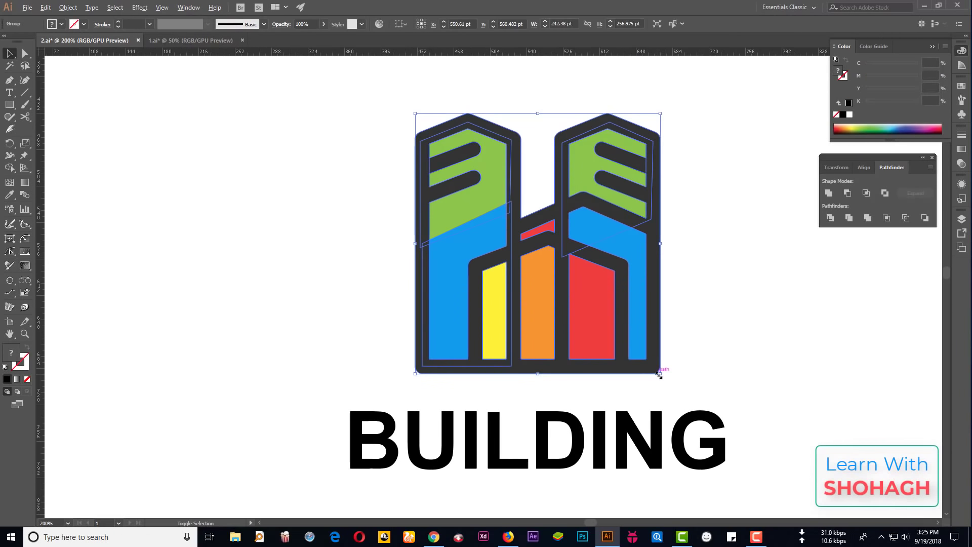
{"action": "left_click_drag", "start_coordinate": [660, 373], "coordinate": [643, 364]}
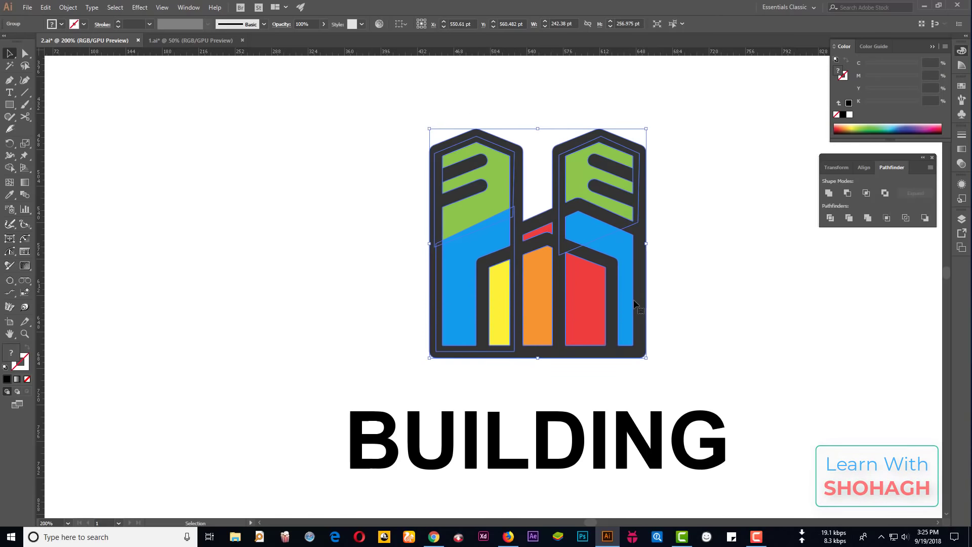
{"action": "left_click_drag", "start_coordinate": [621, 294], "coordinate": [621, 322]}
{"action": "left_click", "coordinate": [737, 332]}
{"action": "scroll", "coordinate": [467, 372], "scroll_direction": "down", "scroll_amount": 5}
{"action": "scroll", "coordinate": [456, 392], "scroll_direction": "up", "scroll_amount": 2}
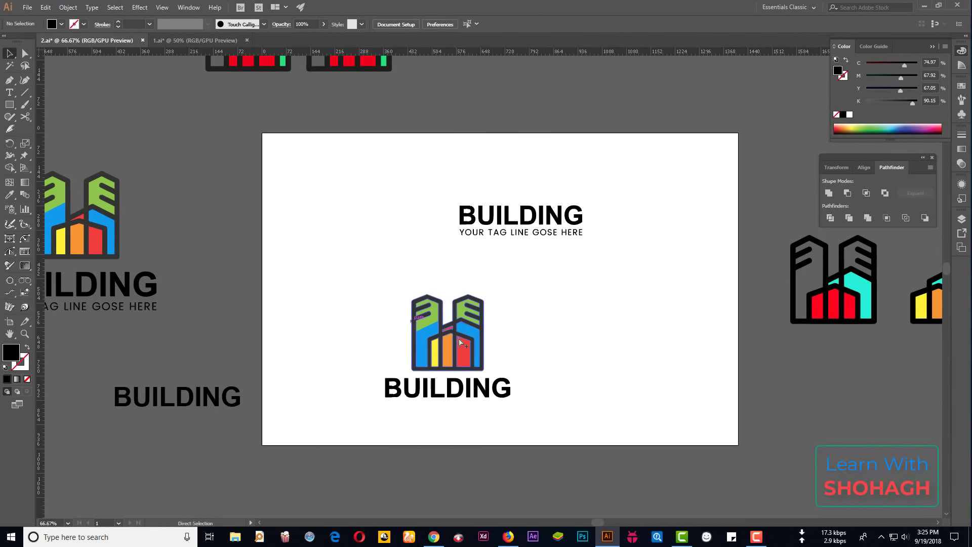
{"action": "scroll", "coordinate": [459, 339], "scroll_direction": "up", "scroll_amount": 3}
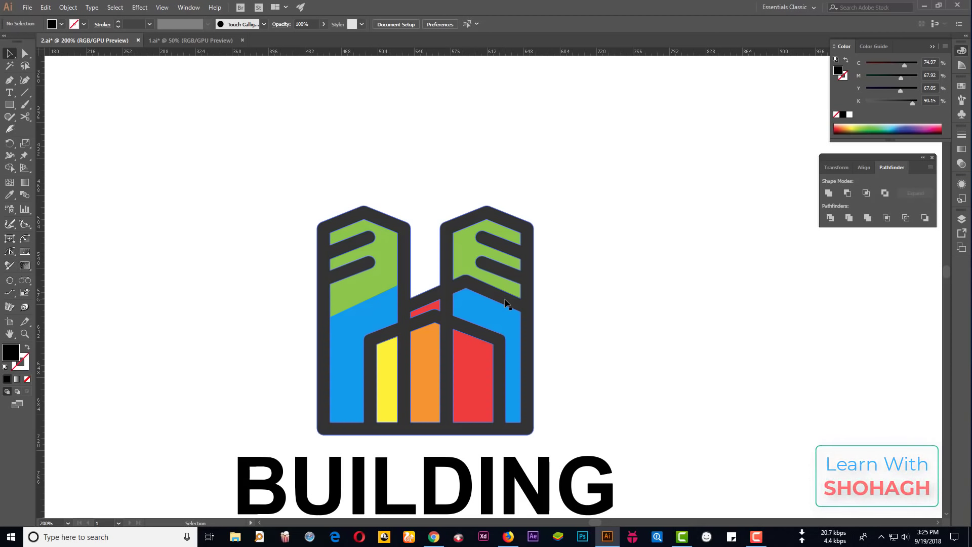
{"action": "scroll", "coordinate": [418, 296], "scroll_direction": "down", "scroll_amount": 1}
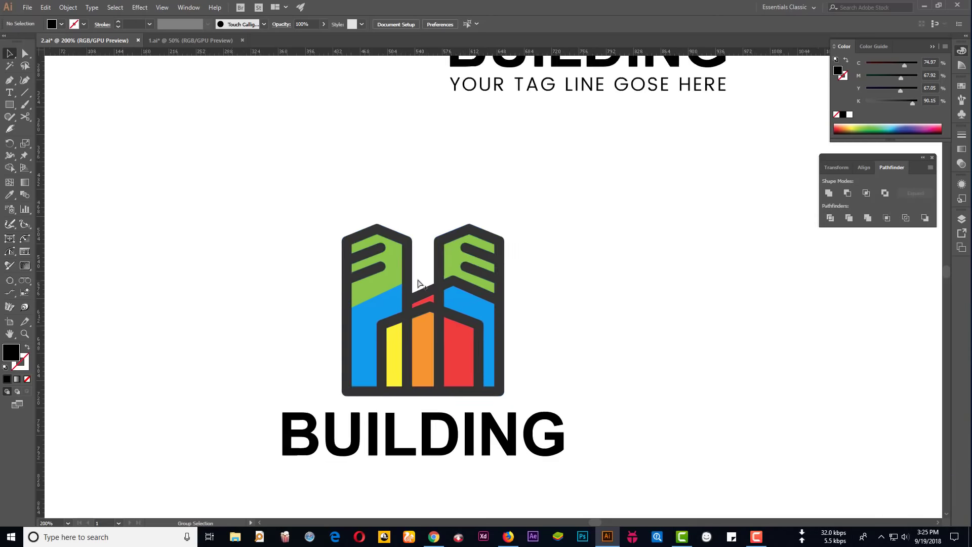
{"action": "scroll", "coordinate": [419, 296], "scroll_direction": "down", "scroll_amount": 2}
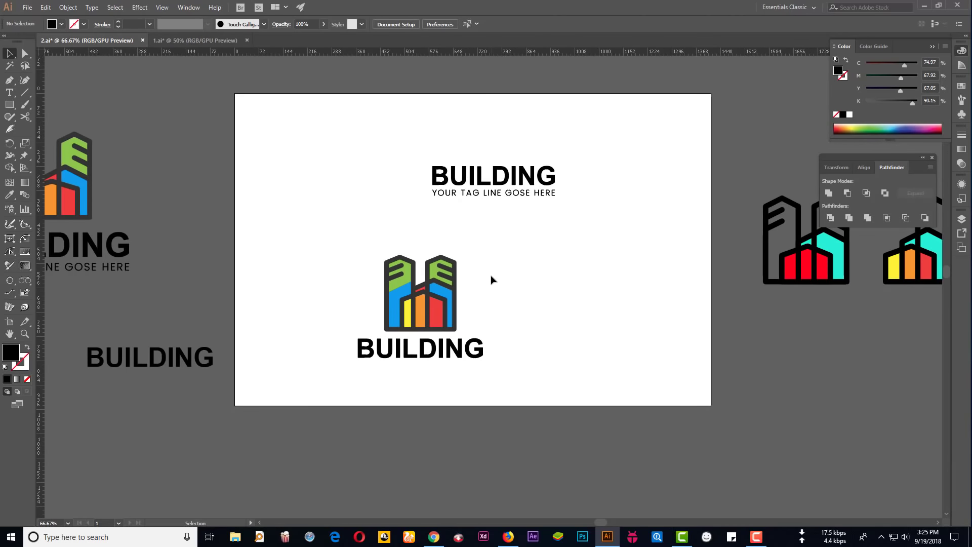